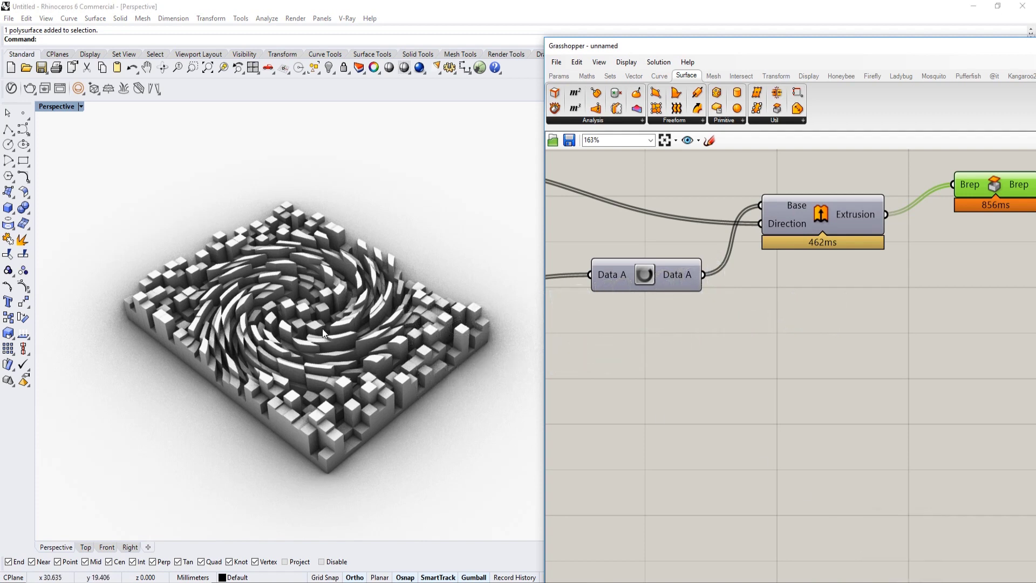
Minimize the Grasshopper window and examine the swirled block model in the Perspective view
left_click_drag(775, 50, 547, 64)
left_click(928, 58)
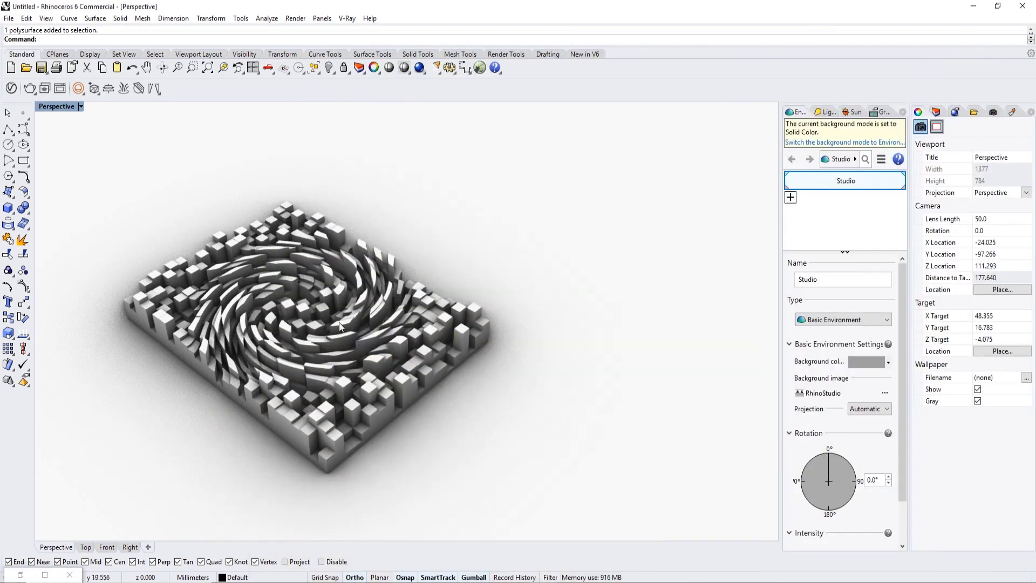
right_click_drag(339, 322, 362, 300)
scroll(373, 357, "up", 5)
scroll(331, 297, "down", 4)
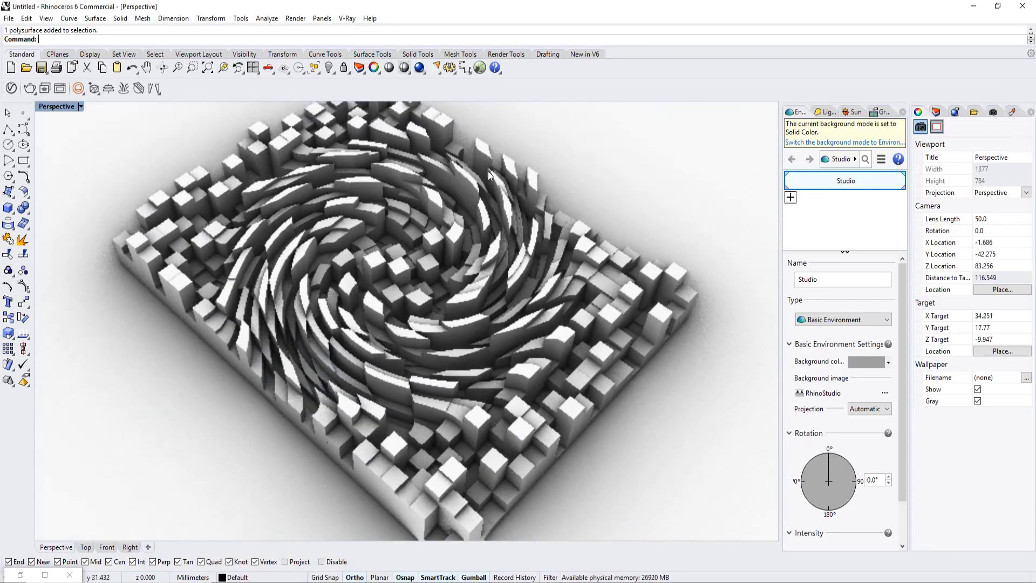
right_click_drag(345, 374, 387, 322, "shift")
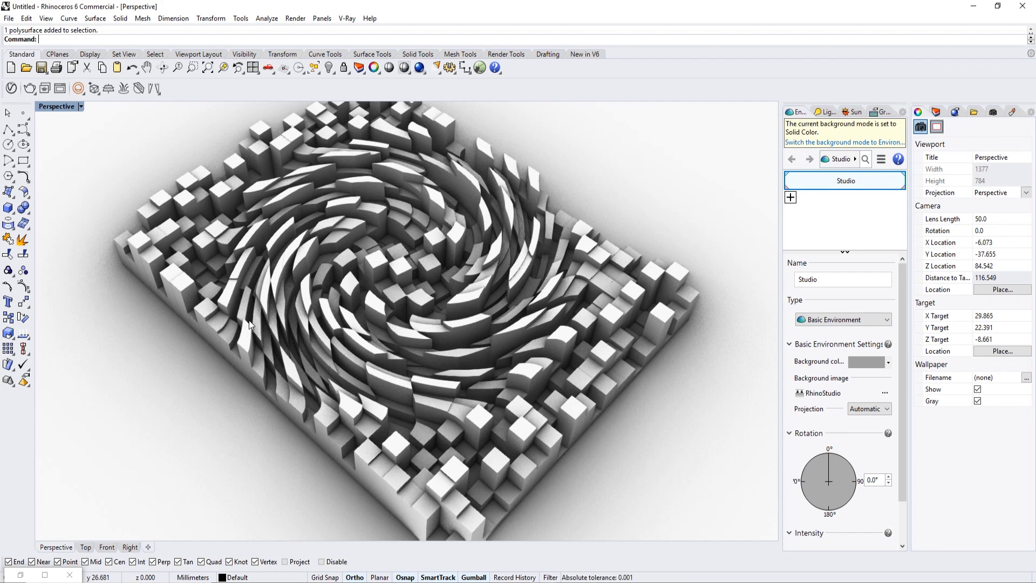
scroll(249, 322, "down", 6)
right_click_drag(249, 322, 438, 254, "shift")
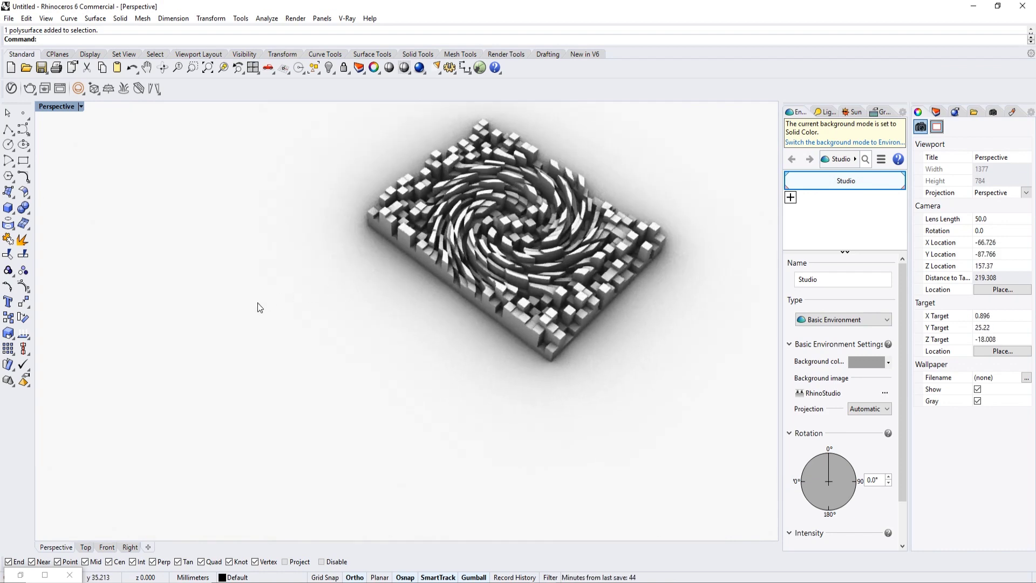
Draw a freehand rectangle in the empty area beside the swirled block model
type("Rectangle")
key("Return")
left_click(181, 304)
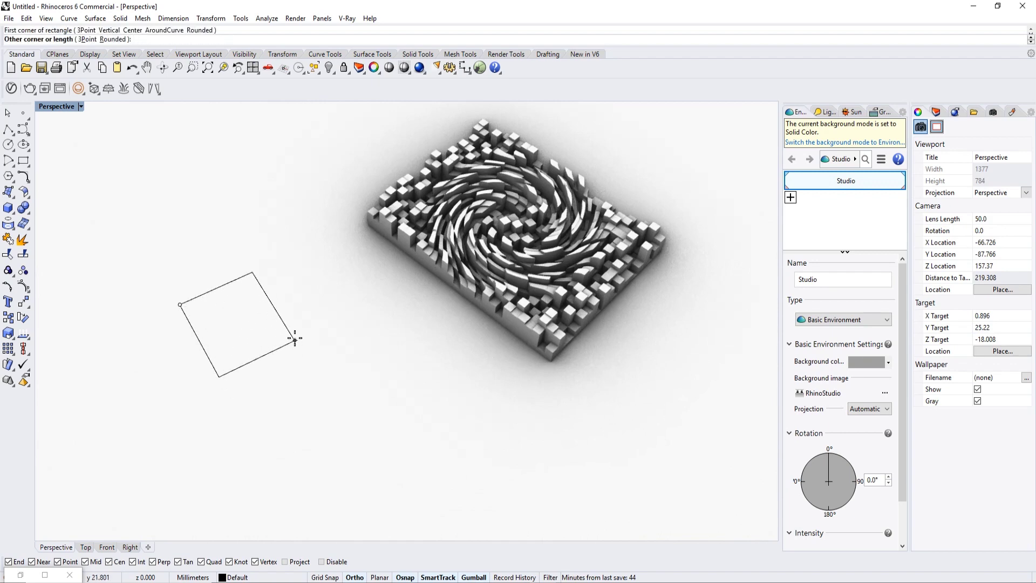
left_click(292, 321)
Extrude the rectangle upward into a solid box with ExtrudeCrv
right_click_drag(291, 321, 339, 316)
left_click(339, 315)
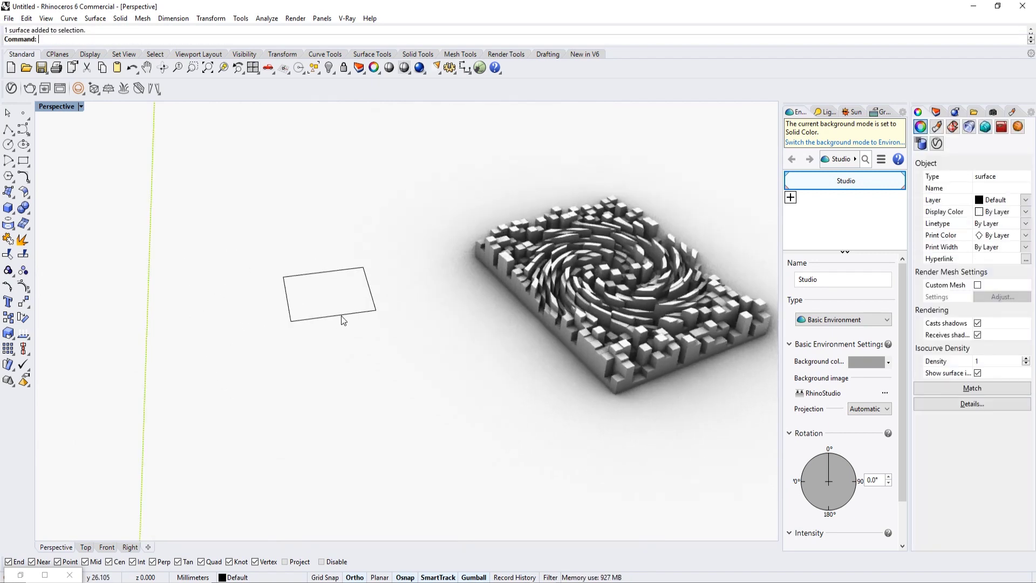
type("ExtrudeCrv")
key("Return")
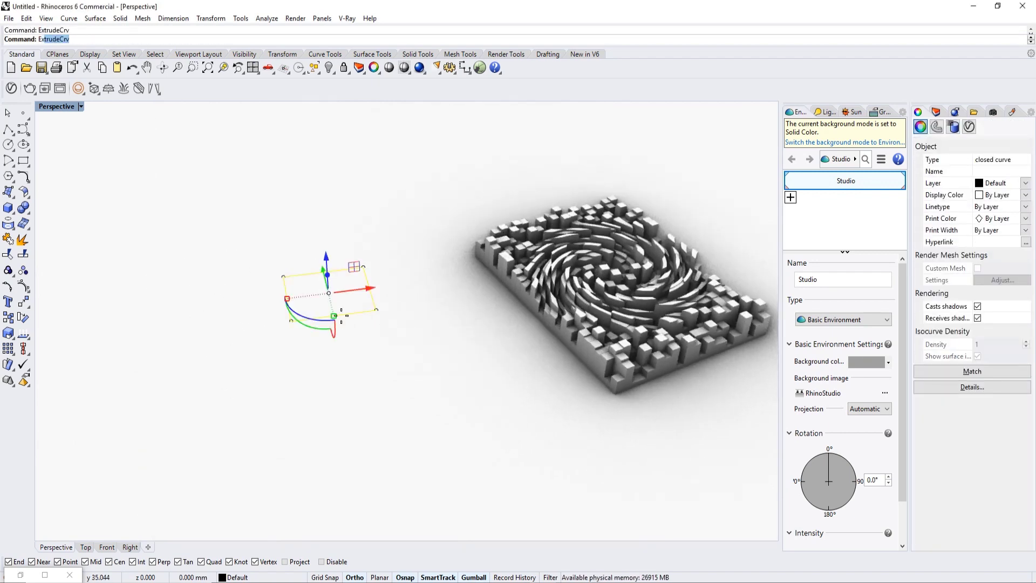
left_click(402, 204)
left_click(320, 264)
Duplicate the box three times, leaving four spaced boxes around an open centre
right_click_drag(322, 264, 358, 304)
scroll(312, 273, "down", 2)
left_click_drag(401, 264, 457, 161)
key("Escape")
Apply Maelstrom to the four boxes, centred between them, with a first radius of about 45 mm and a larger second radius
type("Ma")
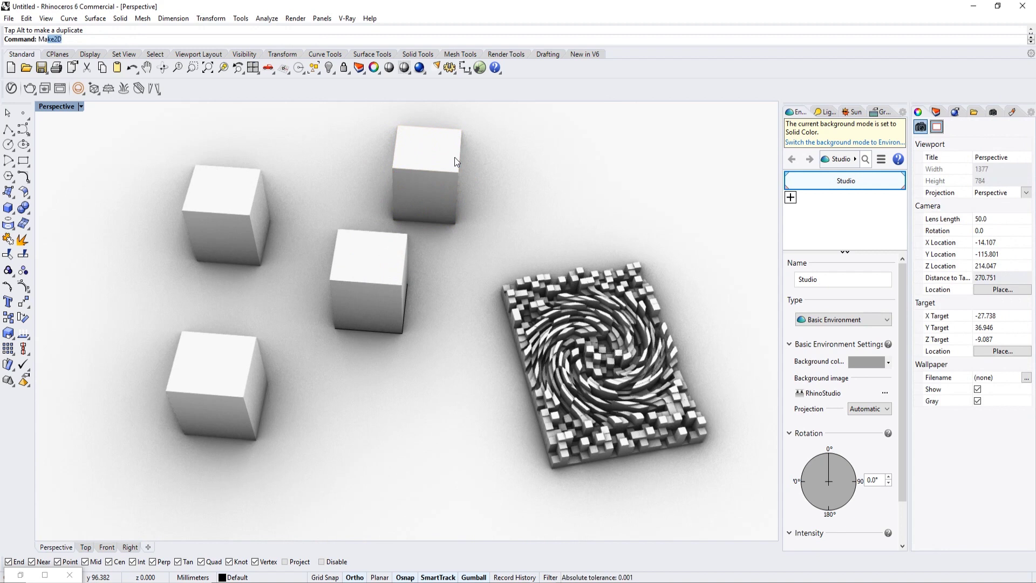
type("elstrom")
key("Return")
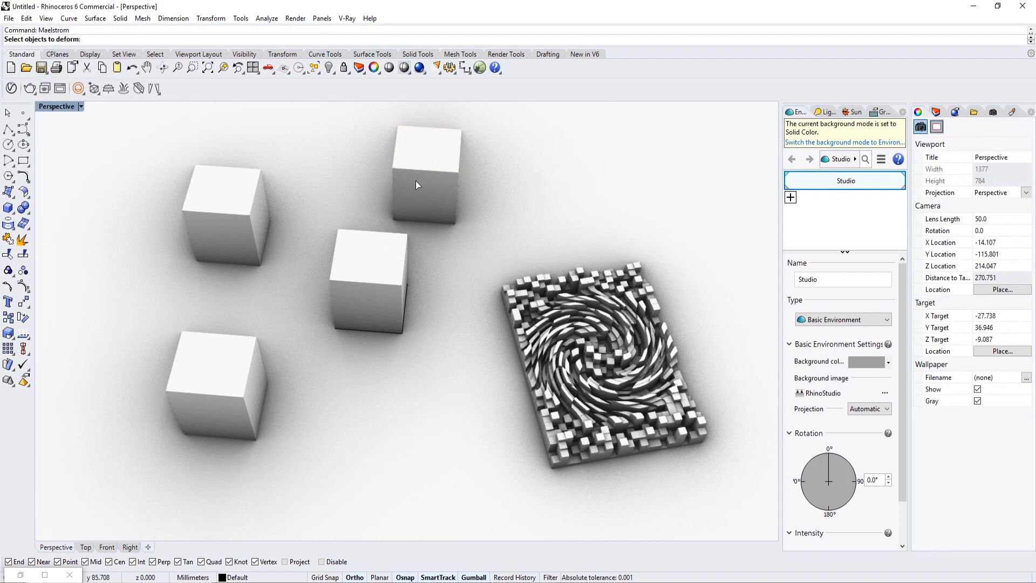
left_click(372, 269)
left_click(236, 202)
left_click(428, 171)
left_click(224, 362)
key("Return")
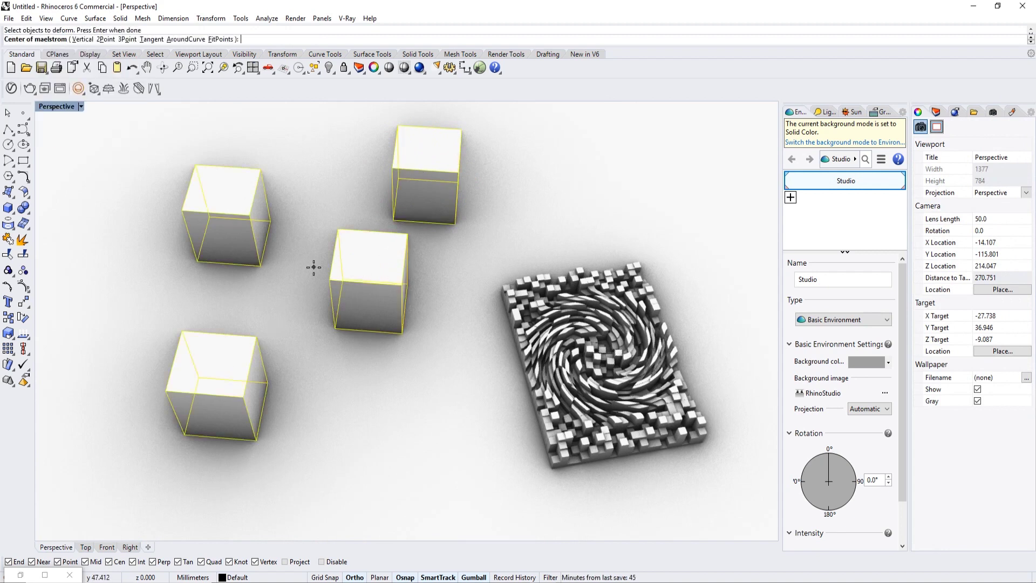
left_click(305, 271)
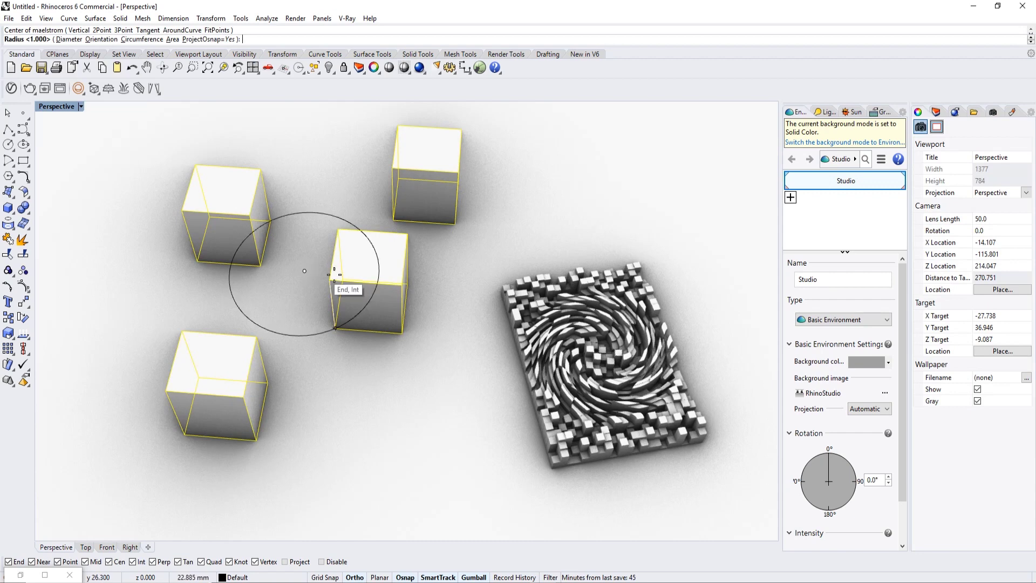
left_click(399, 372)
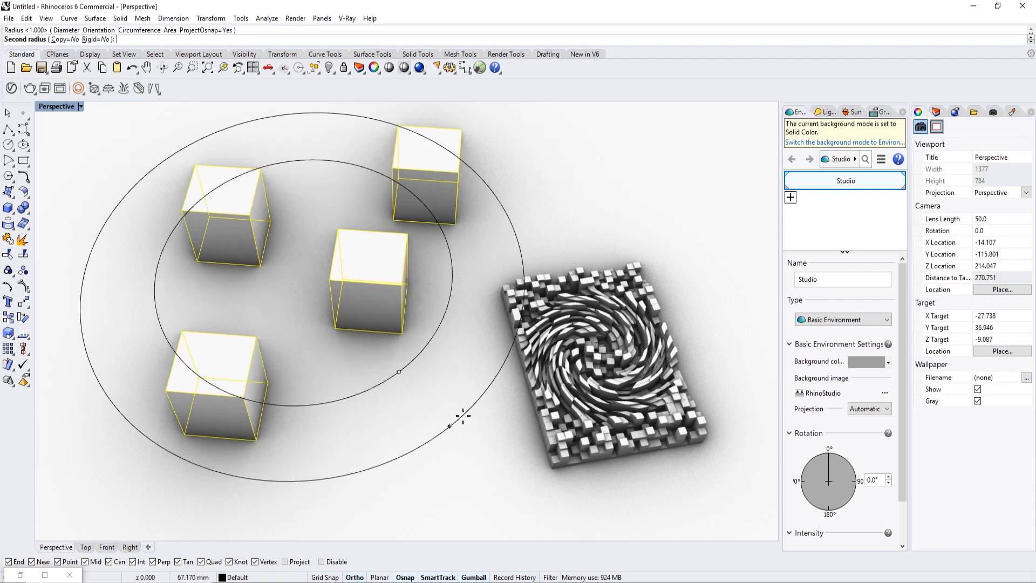
left_click(454, 419)
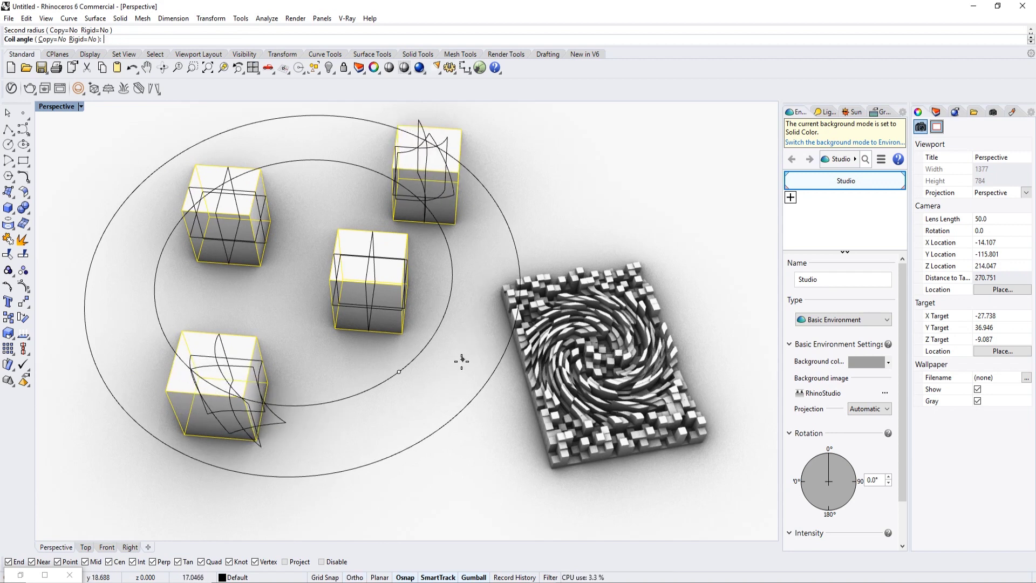
left_click(464, 345)
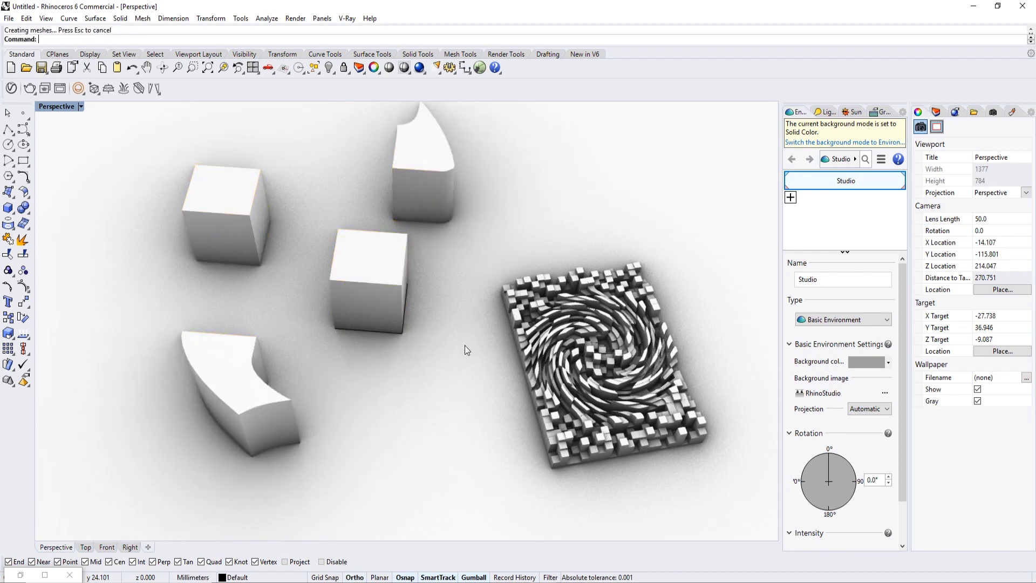
Apply Maelstrom again to all four solids, with a small first radius between them and a second radius enclosing them
right_click_drag(313, 352, 386, 345)
left_click(386, 302)
left_click(393, 467, "shift")
left_click(235, 370, "shift")
left_click(292, 240, "shift")
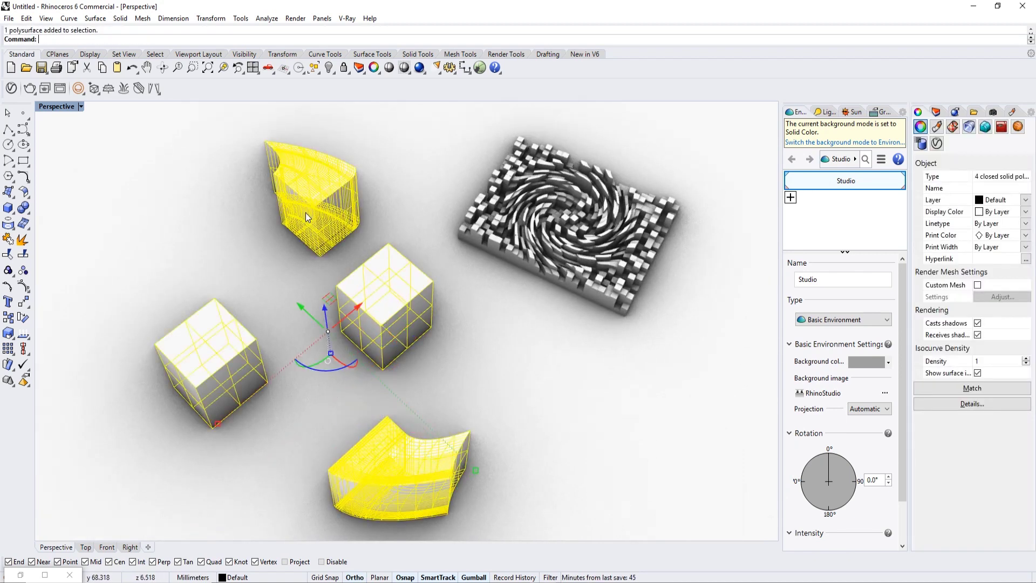
type("Maelstrom")
key("Return")
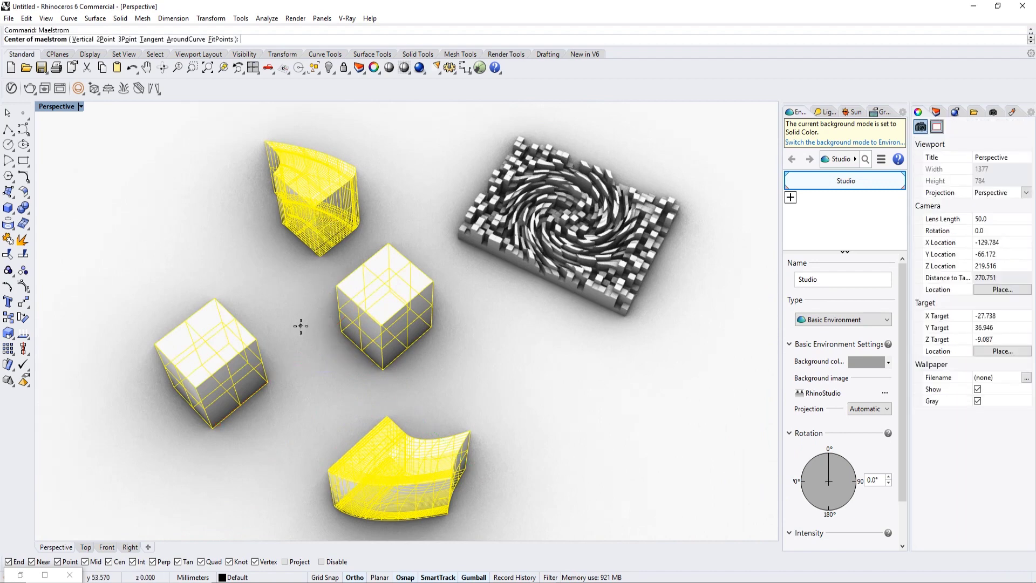
left_click(300, 327)
left_click(347, 369)
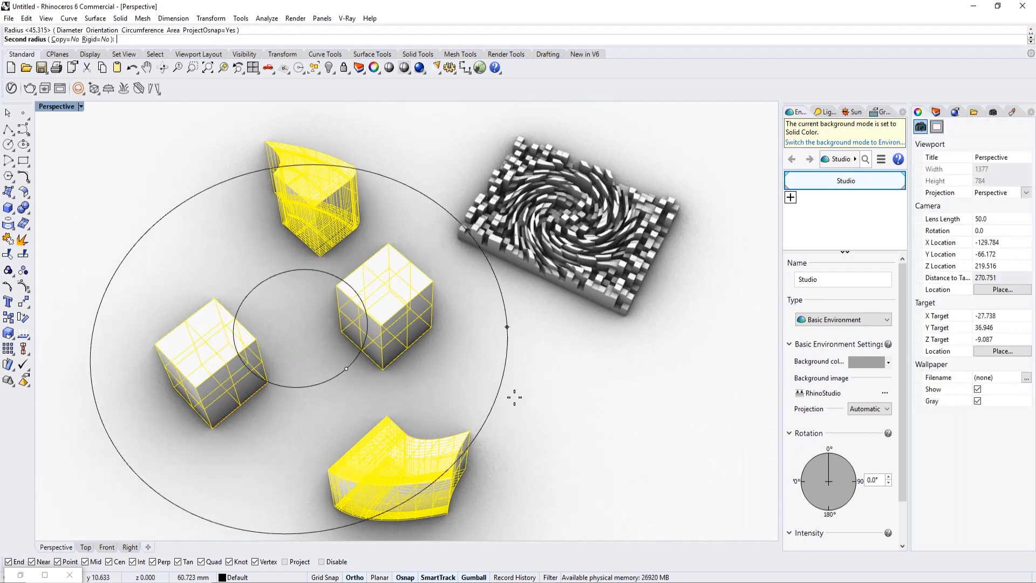
left_click(536, 382)
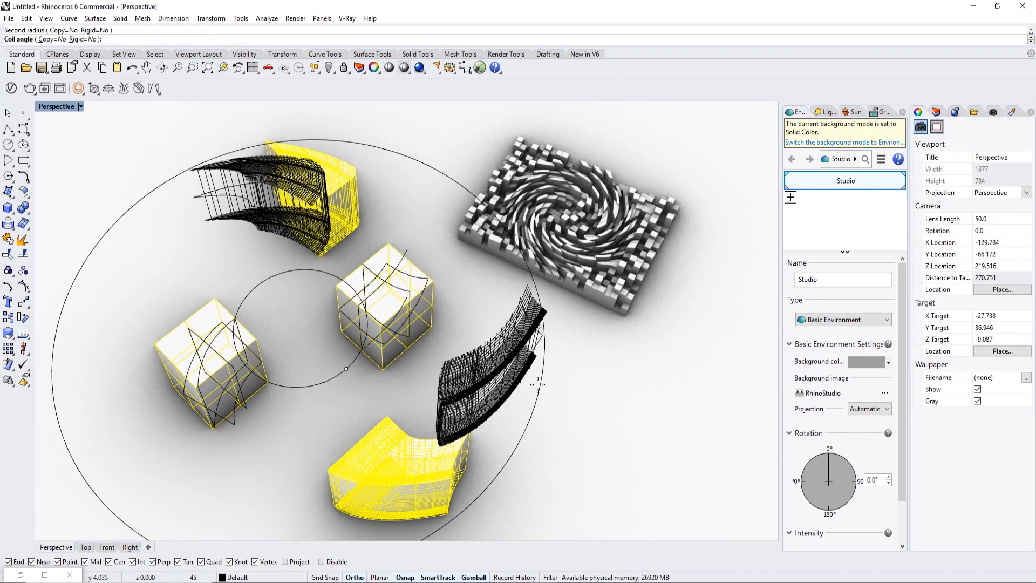
left_click(306, 404)
key("Escape")
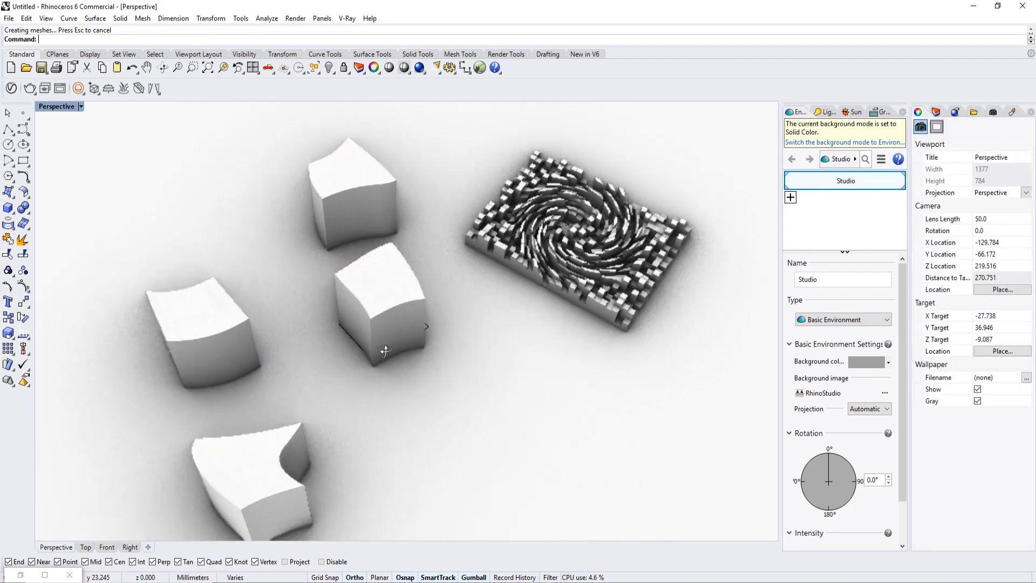
Examine the curved faces and isocurves of the deformed boxes close up
right_click_drag(385, 351, 387, 304)
left_click(466, 276)
key("Escape")
left_click(475, 254)
right_click_drag(475, 254, 448, 224)
scroll(494, 275, "up", 6)
key("Escape")
right_click_drag(493, 277, 550, 209)
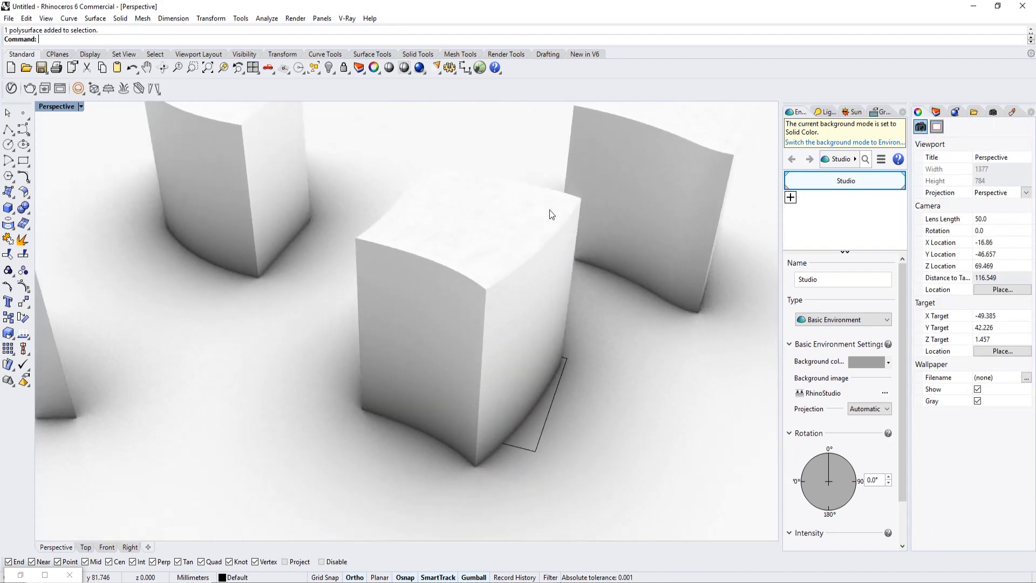
scroll(507, 249, "down", 8)
left_click(254, 280)
scroll(237, 299, "up", 8)
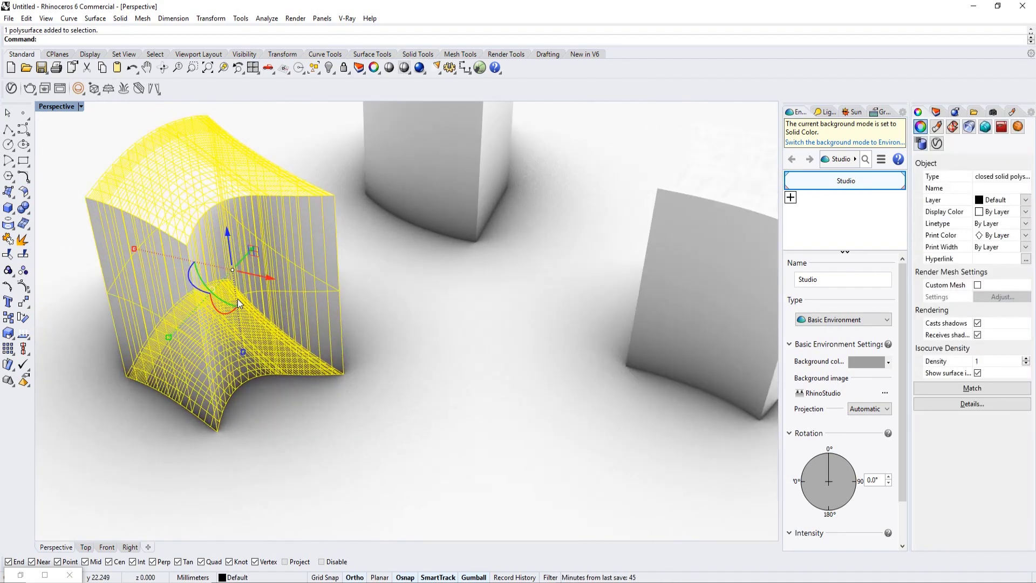
key("Escape")
scroll(237, 299, "down", 6)
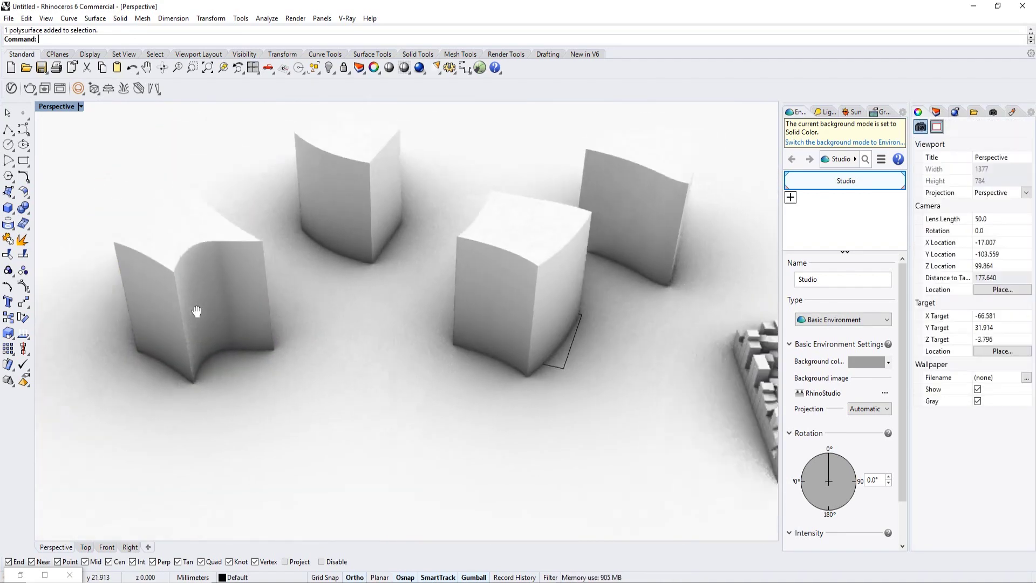
Delete the four deformed boxes
scroll(162, 305, "up", 3)
left_click(180, 299)
key("Delete")
left_click(310, 196)
key("Delete")
left_click(492, 240)
key("Delete")
left_click(592, 209)
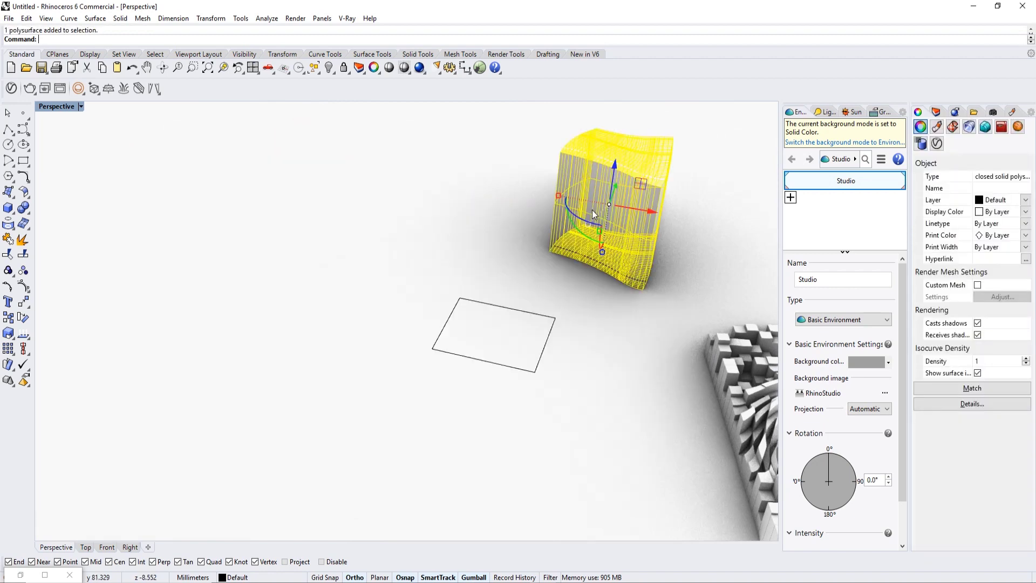
key("Delete")
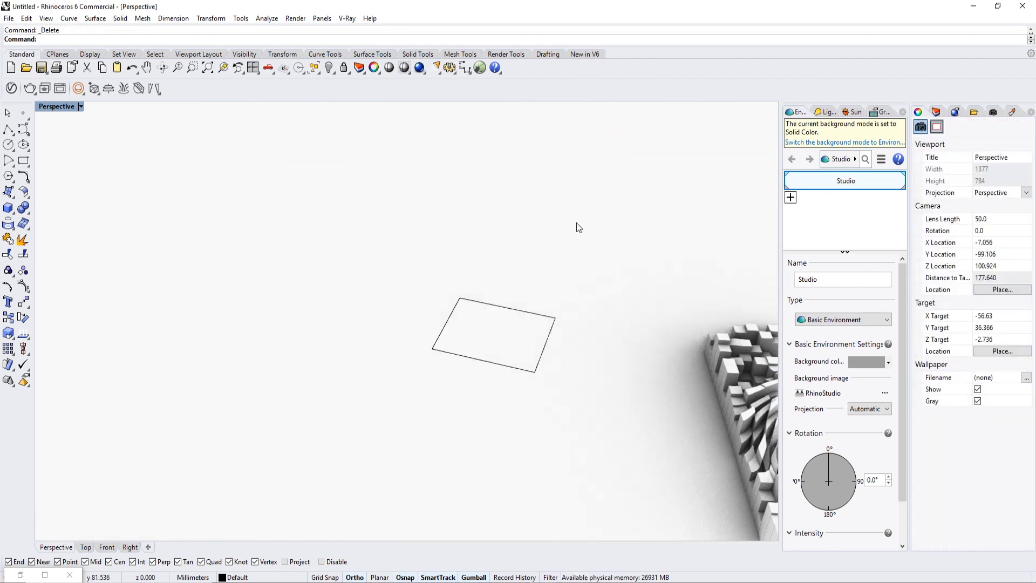
Restore the Grasshopper window beside the Rhino viewport and delete the ground surface under the swirled block model
right_click_drag(534, 317, 188, 292, "shift")
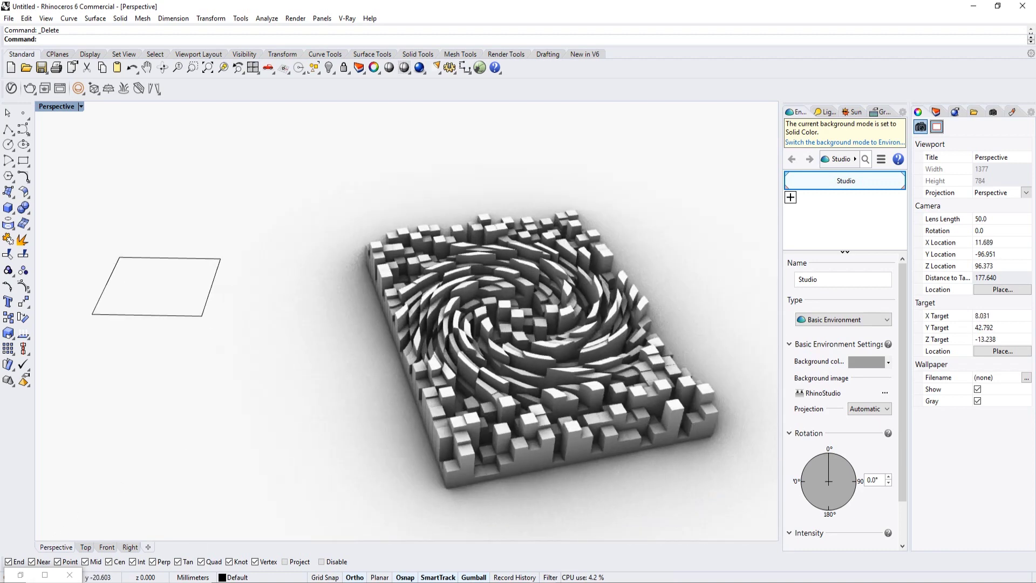
left_click(21, 575)
left_click_drag(628, 67, 865, 53)
right_click_drag(307, 318, 267, 364)
left_click(384, 339)
key("Delete")
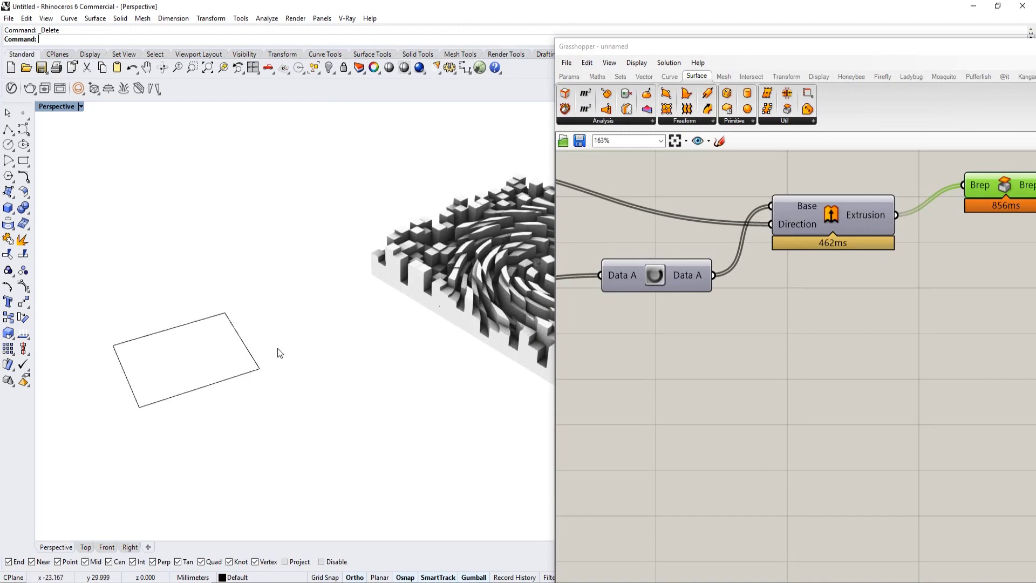
Delete the swirled block model from the Rhino viewport
scroll(340, 333, "down", 3)
scroll(345, 300, "up", 8)
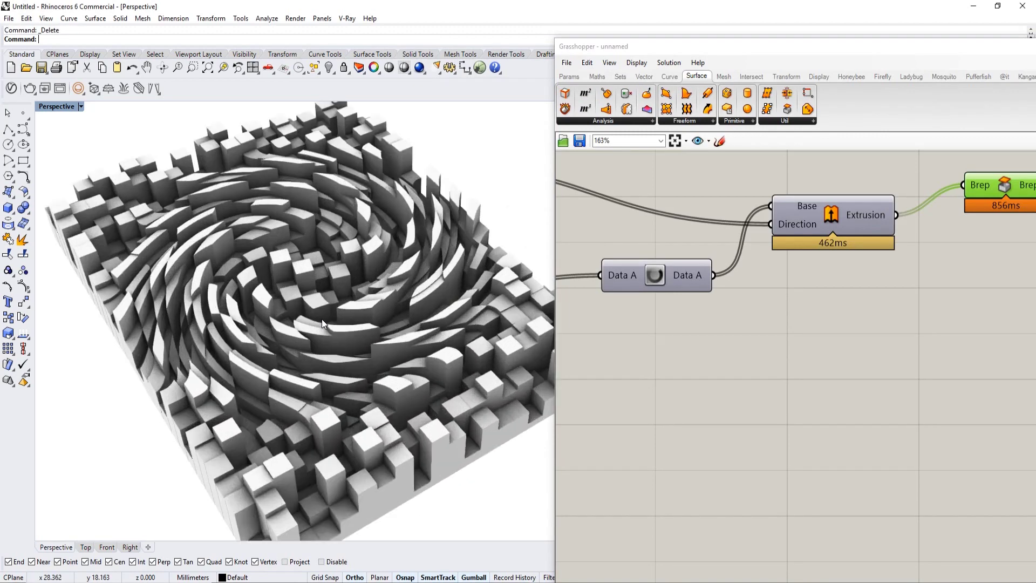
scroll(321, 319, "down", 6)
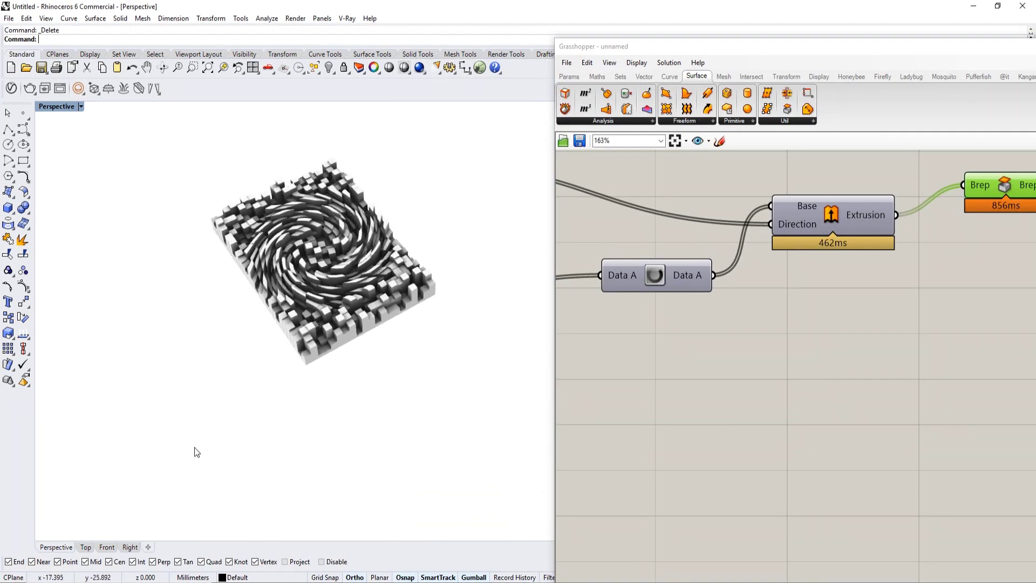
left_click_drag(193, 451, 462, 163)
key("Delete")
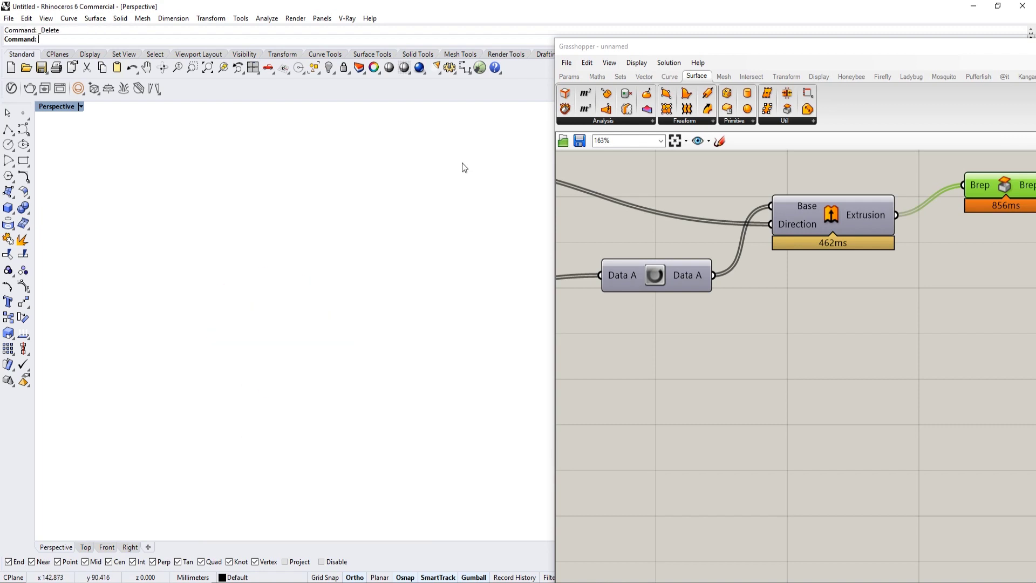
Turn on the shaded preview of the Grasshopper definition and deselect the Brep component
scroll(791, 270, "down", 3)
right_click_drag(744, 257, 831, 284)
left_click(629, 65)
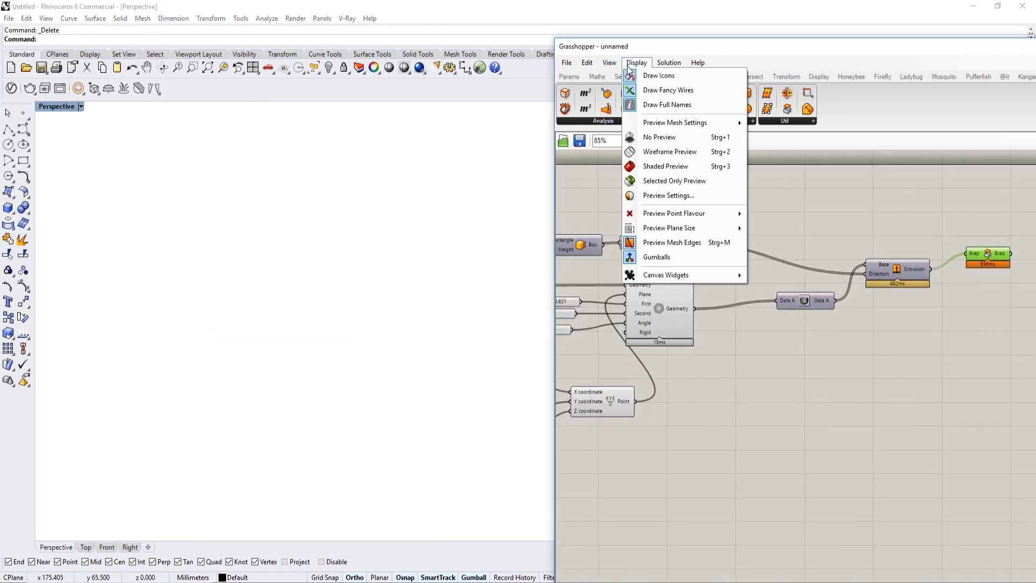
left_click(656, 162)
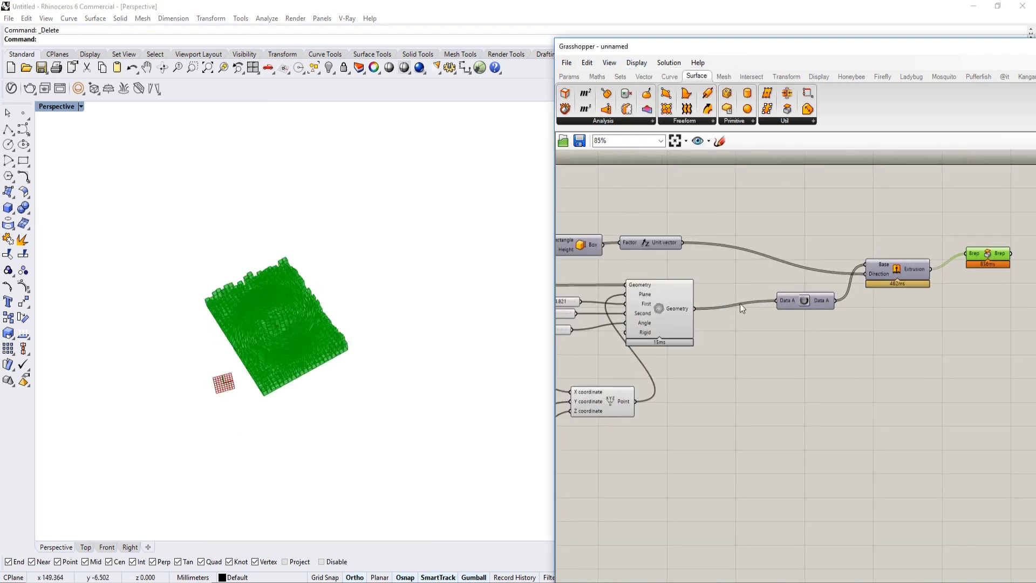
left_click(819, 367)
scroll(378, 294, "up", 5)
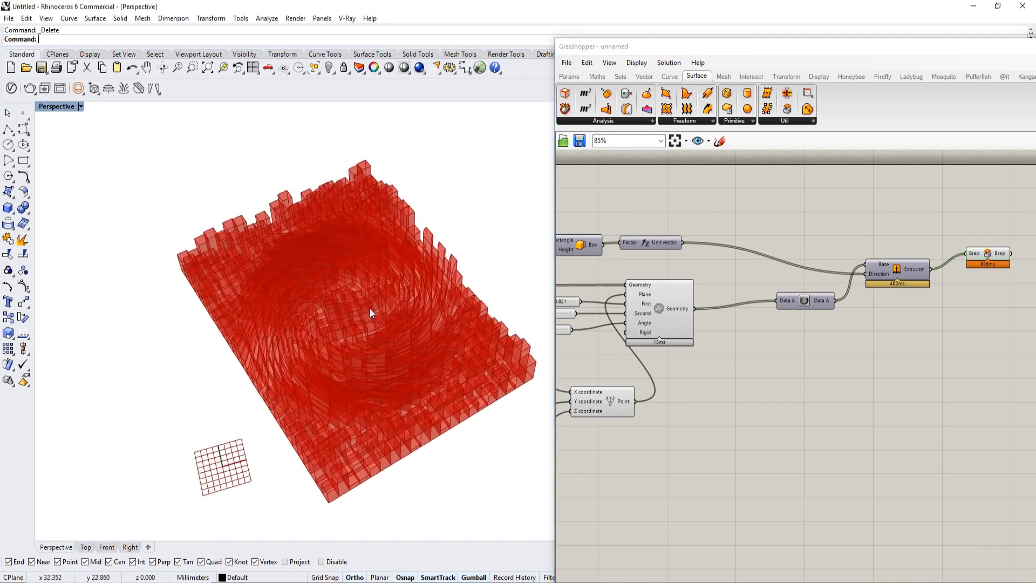
right_click_drag(371, 309, 308, 330)
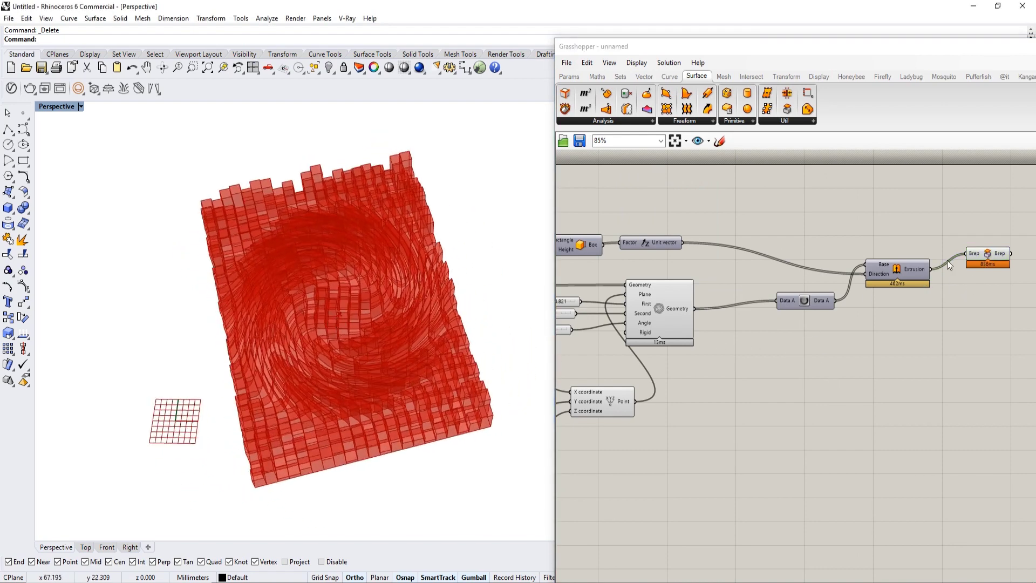
Hide the preview of the Data A, Extrusion and Brep components so only the deformed grid is displayed
right_click_drag(948, 261, 891, 264)
left_click_drag(979, 204, 744, 319)
middle_click(761, 301)
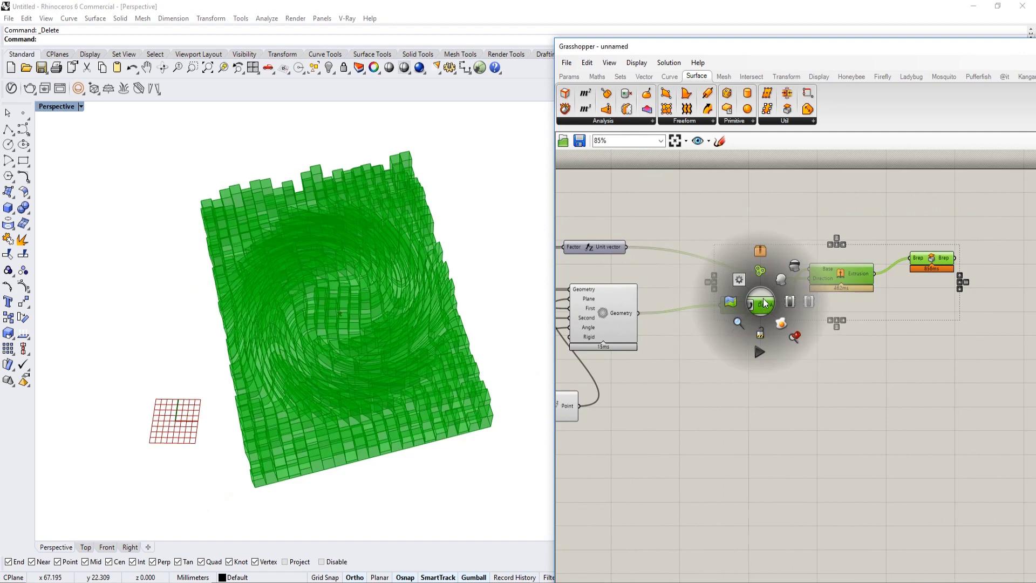
left_click(794, 266)
Examine the grid, list length and point component nodes earlier in the Grasshopper definition
right_click_drag(795, 267, 874, 245)
right_click_drag(607, 304, 955, 265)
scroll(954, 265, "down", 2)
right_click_drag(705, 258, 795, 259)
scroll(783, 289, "up", 4)
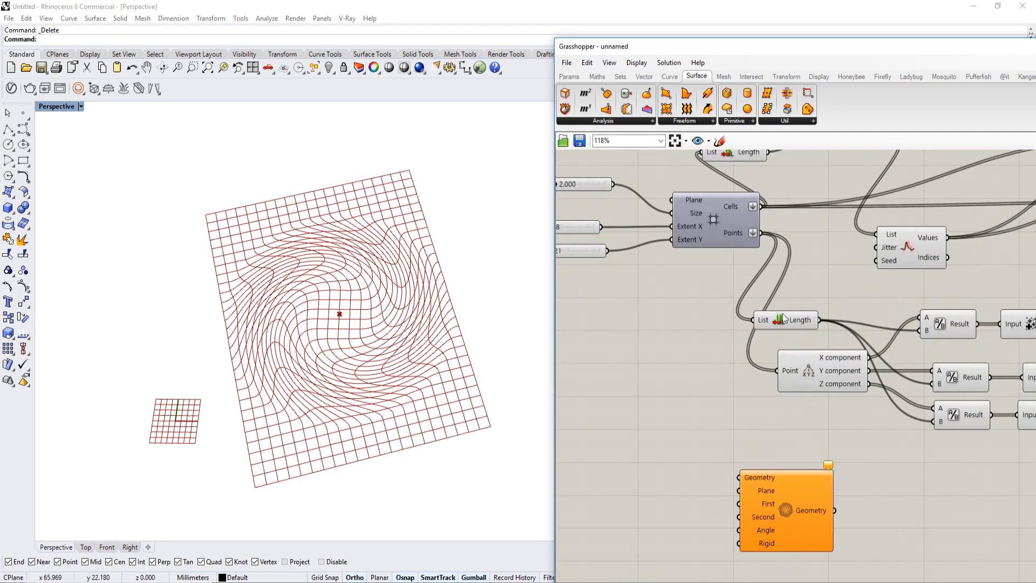
Set the Maelstrom component's First radius slider to 2.549 and its Angle slider to 1.593
scroll(784, 318, "down", 3)
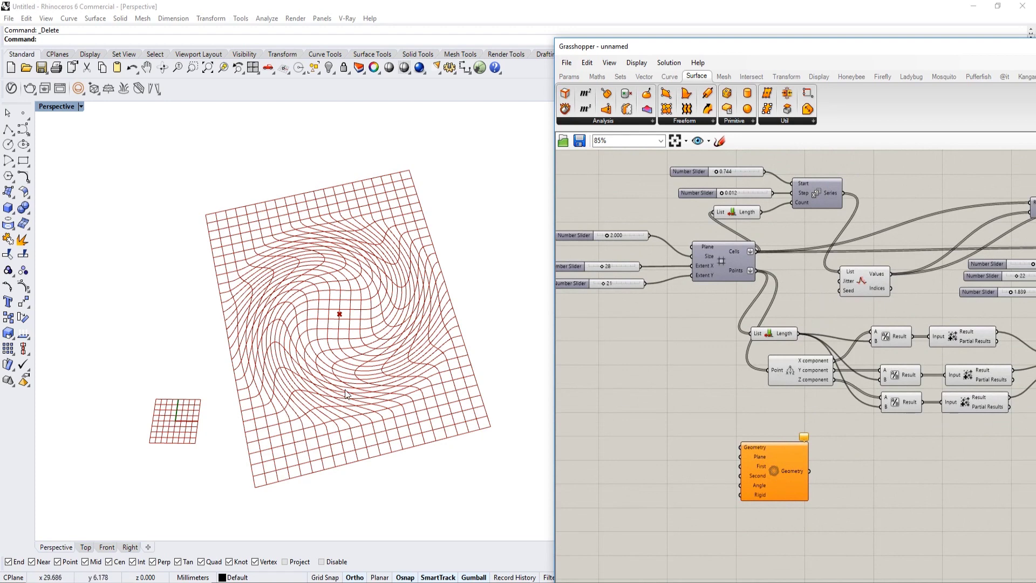
right_click_drag(804, 283, 753, 306)
scroll(972, 291, "up", 2)
right_click_drag(972, 292, 716, 308)
scroll(917, 294, "down", 2)
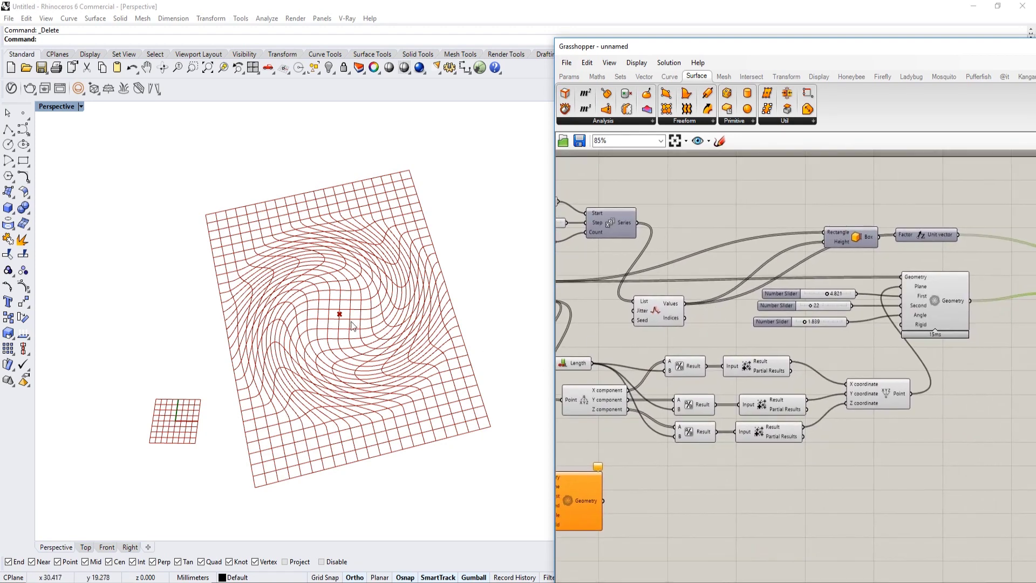
scroll(859, 299, "up", 4)
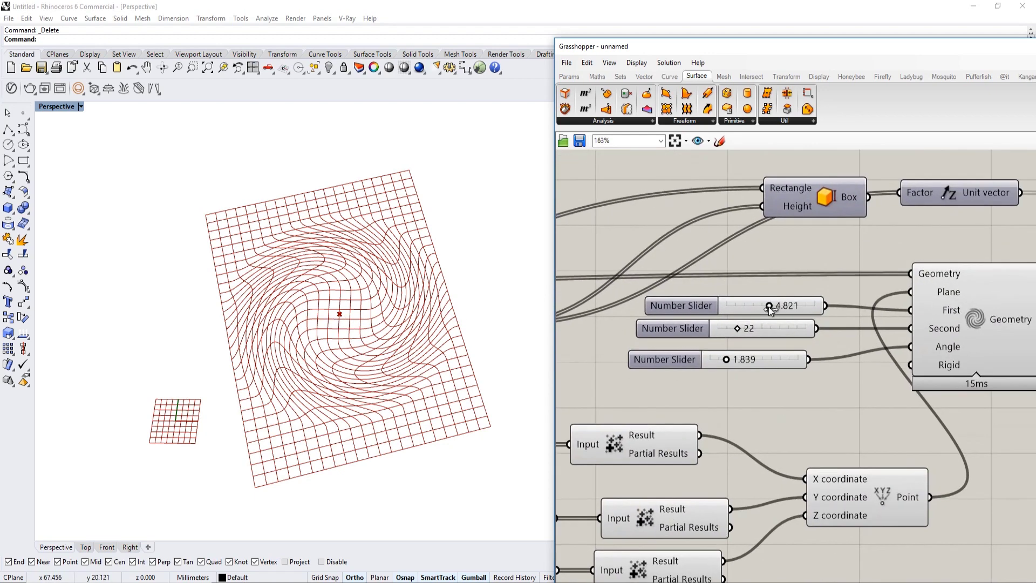
left_click_drag(769, 308, 718, 361)
Examine the Maelstrom component and its connection to the data relay, highlighting its deformed grid in the viewport
scroll(758, 332, "down", 4)
scroll(993, 312, "up", 2)
right_click_drag(993, 312, 787, 319)
scroll(818, 305, "down", 1)
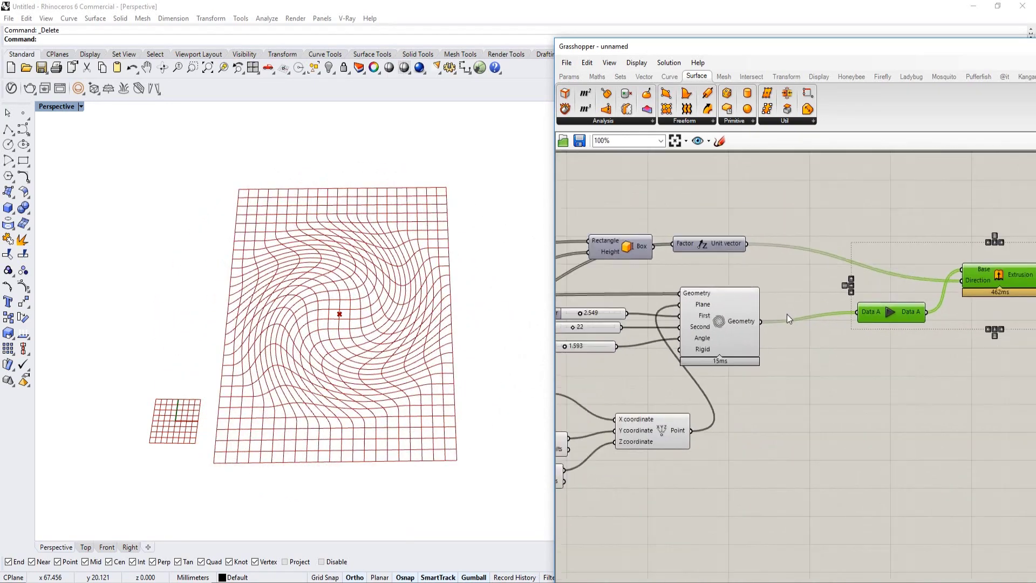
scroll(852, 371, "down", 2)
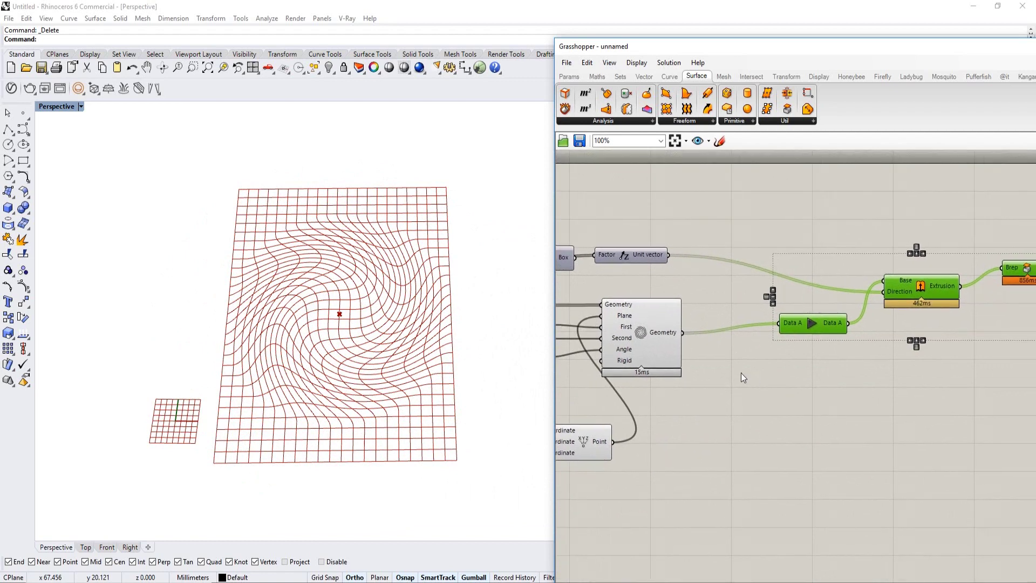
scroll(788, 300, "up", 3)
left_click(781, 288)
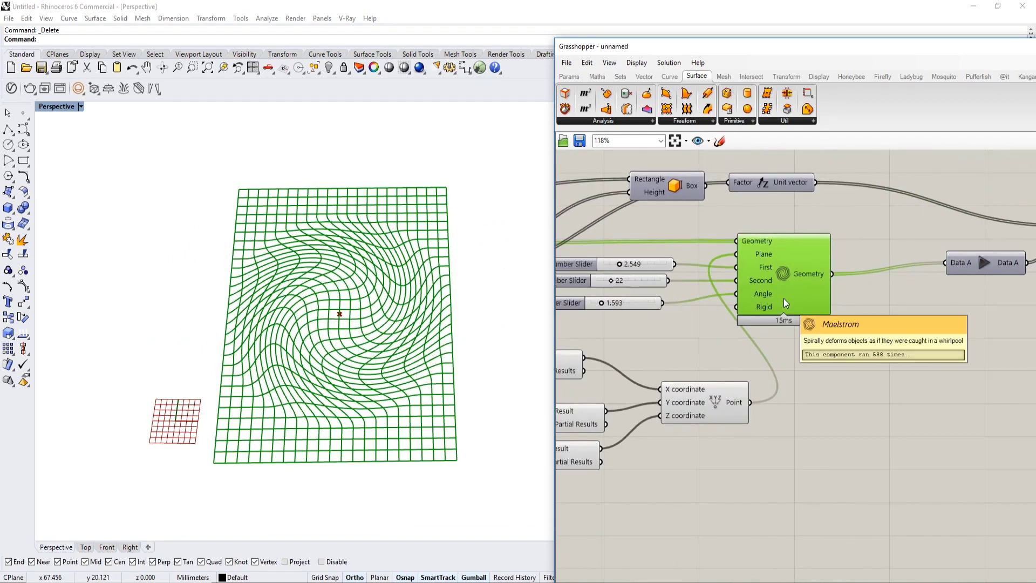
left_click(808, 405)
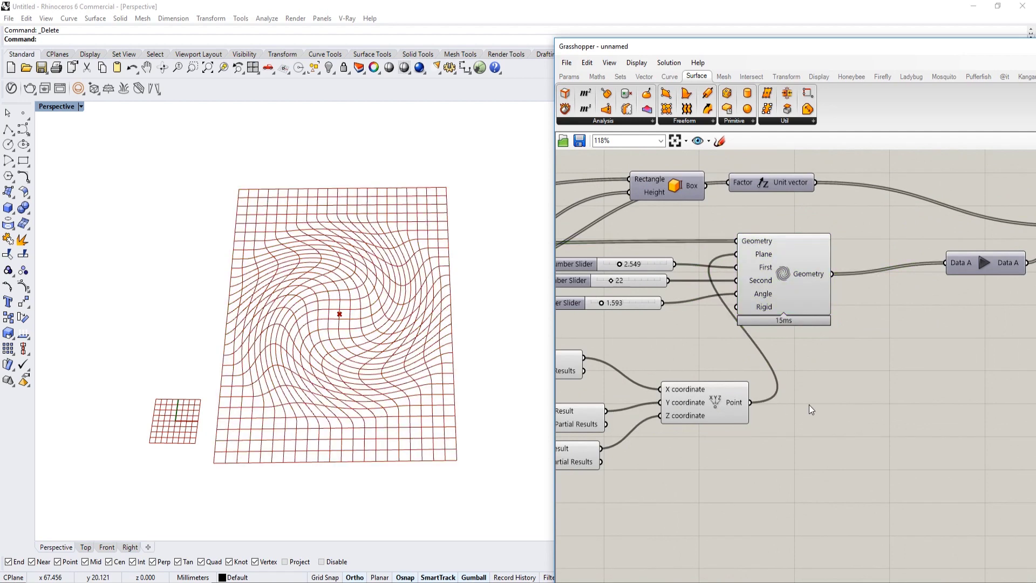
right_click_drag(802, 394, 714, 410)
scroll(714, 410, "down", 2)
right_click_drag(811, 355, 733, 358)
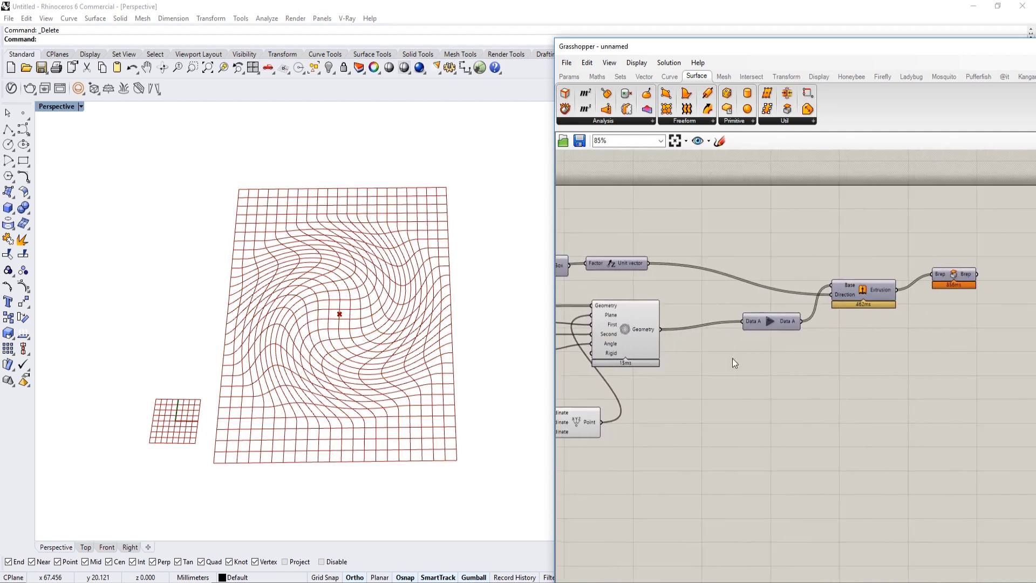
Inspect the extrusion and Brep end of the definition and the Maelstrom component's inputs
right_click_drag(617, 256, 707, 239)
right_click_drag(965, 268, 872, 243)
scroll(887, 251, "up", 2)
scroll(888, 251, "down", 2)
right_click_drag(774, 264, 770, 266)
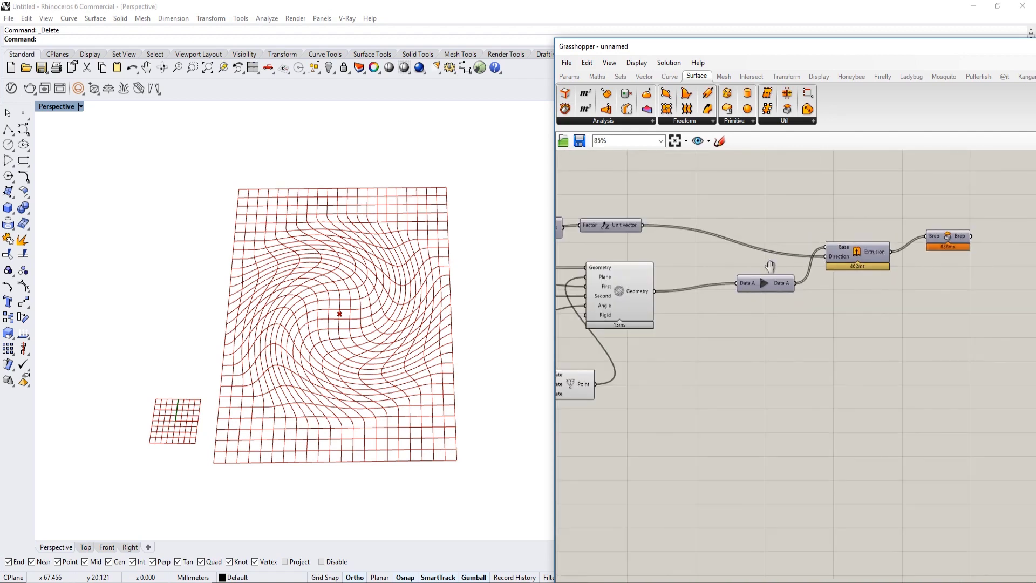
scroll(679, 278, "up", 2)
scroll(723, 338, "up", 2)
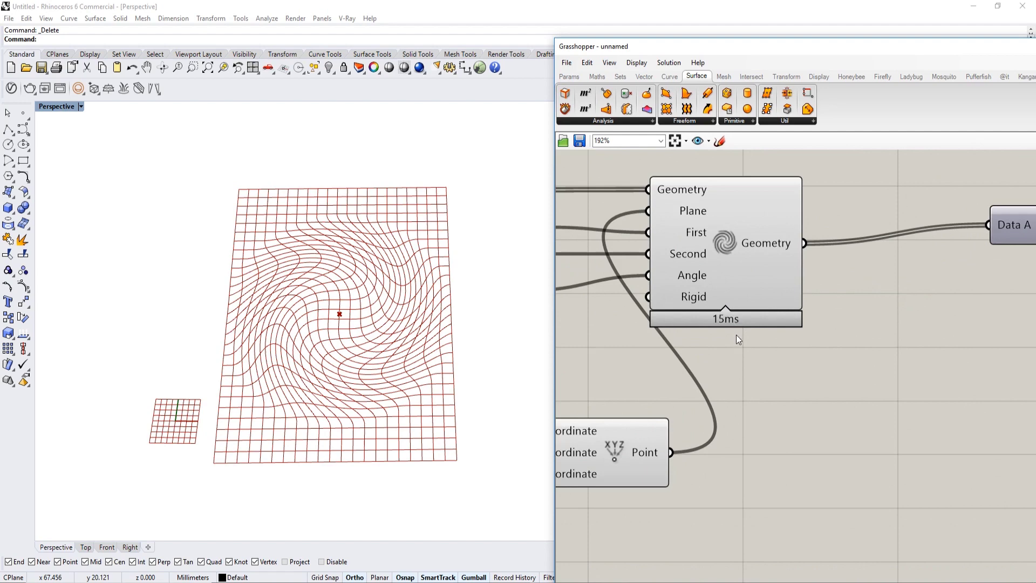
Trace the Maelstrom's centre point back through the Construct Point and addition nodes to the square grid
scroll(731, 328, "down", 3)
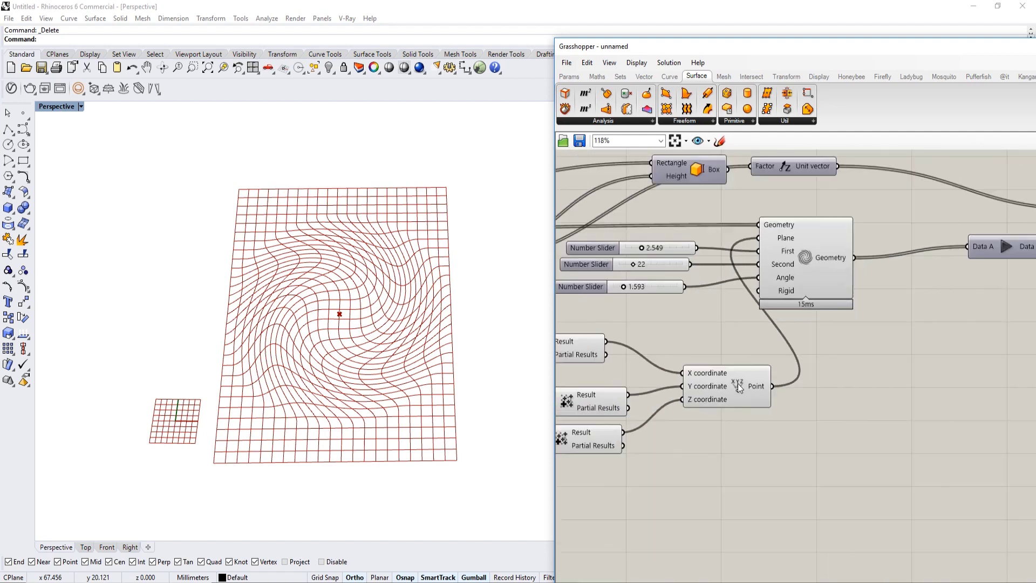
right_click_drag(785, 380, 829, 373)
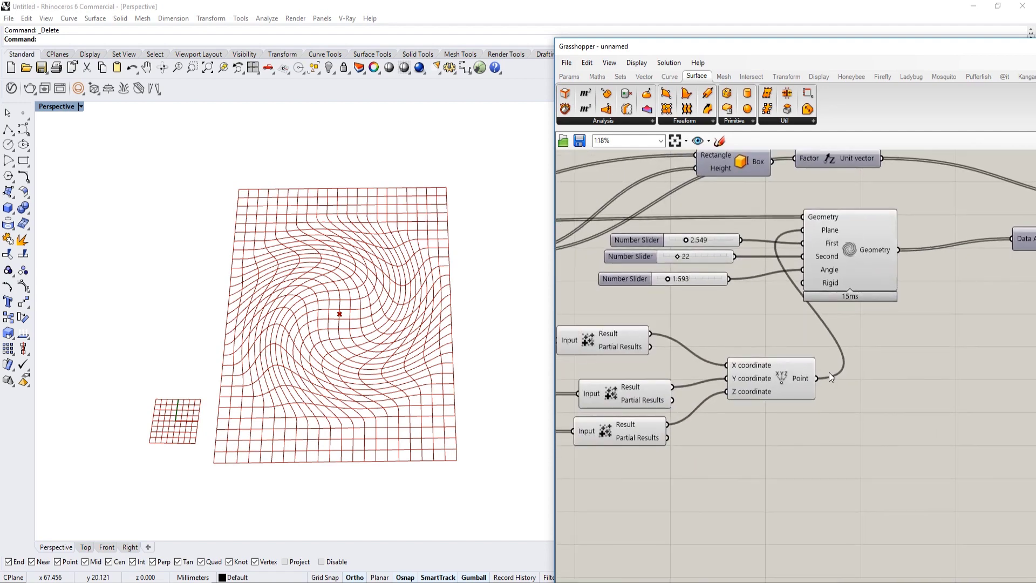
right_click_drag(771, 352, 858, 338)
scroll(858, 338, "down", 3)
right_click_drag(753, 330, 821, 346)
right_click_drag(746, 298, 884, 309)
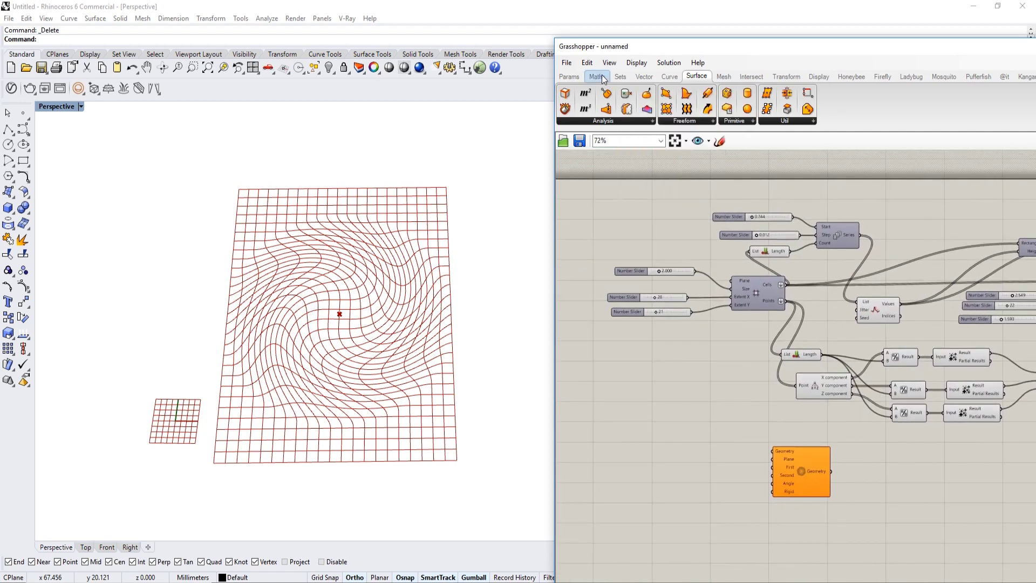
Create a new blank Grasshopper definition
mouse_move(850, 259)
right_mouse_down()
mouse_move(791, 269)
mouse_move(809, 300)
mouse_move(762, 282)
right_mouse_up()
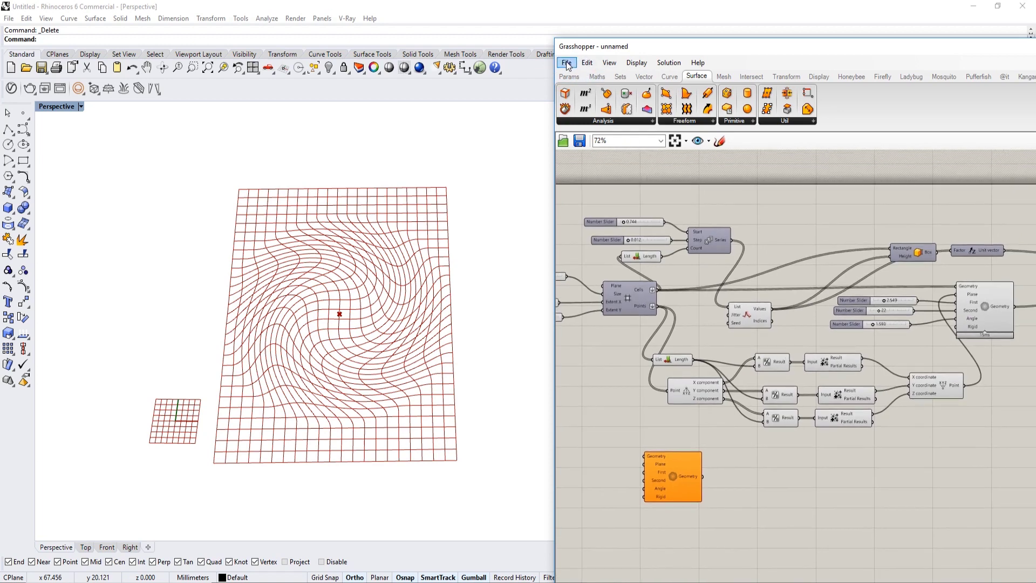
left_click(567, 63)
left_click(574, 76)
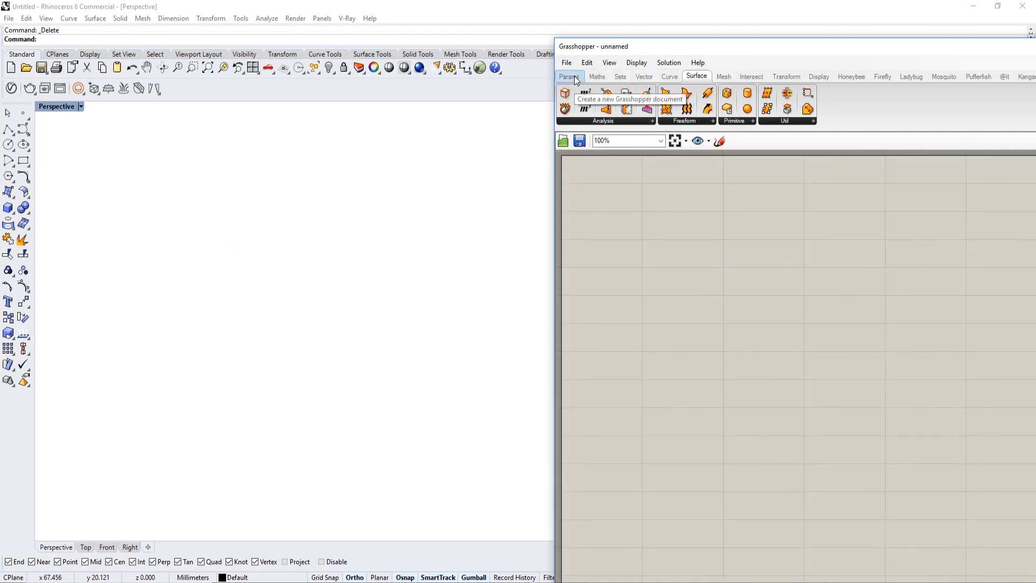
double_click(721, 286)
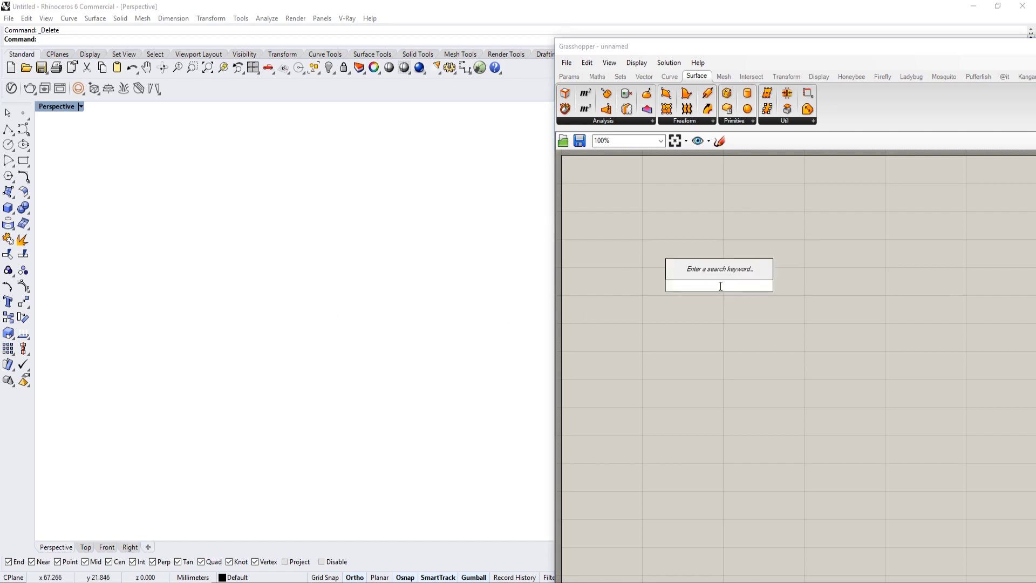
type("geo")
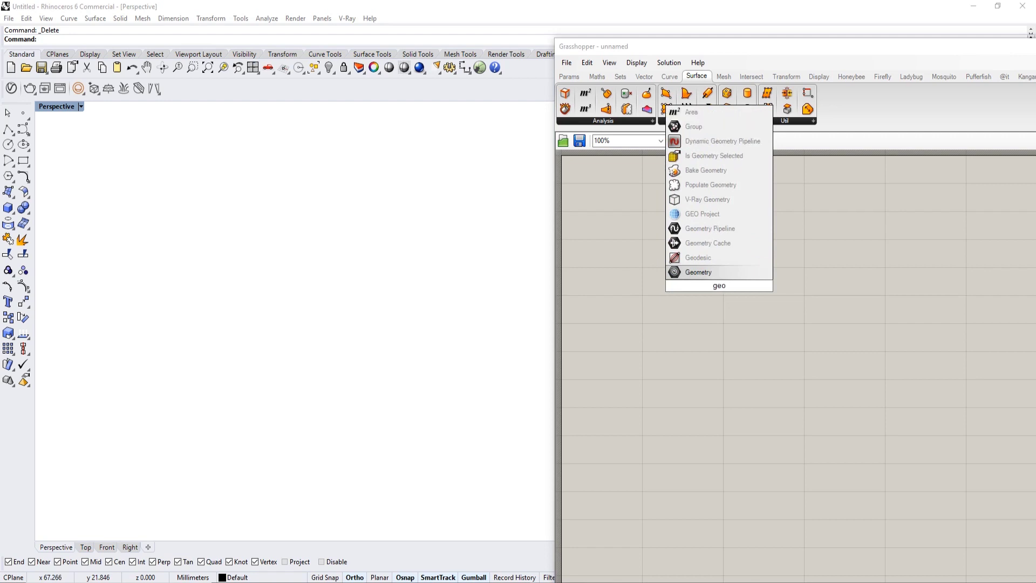
key("Return")
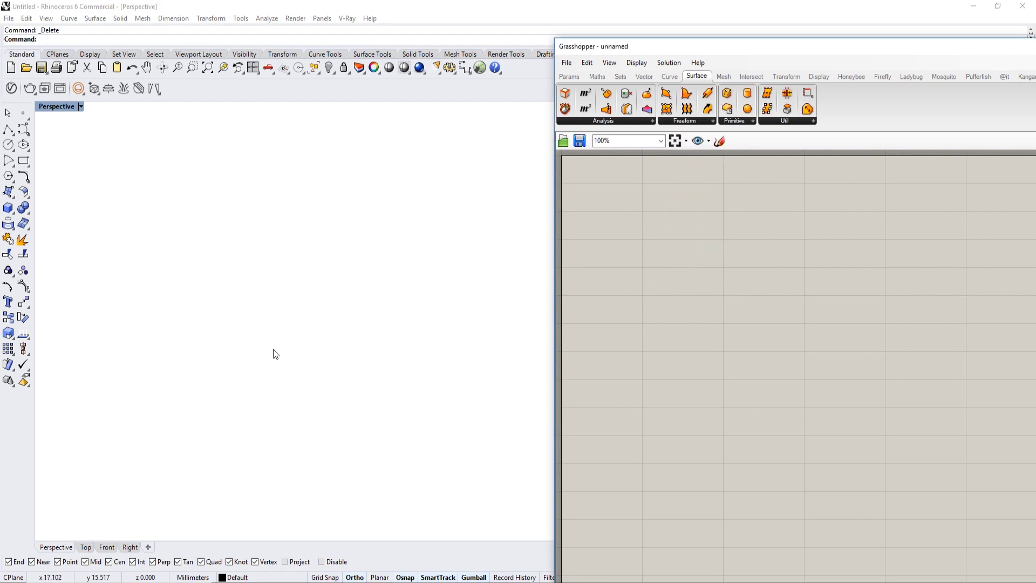
double_click(731, 291)
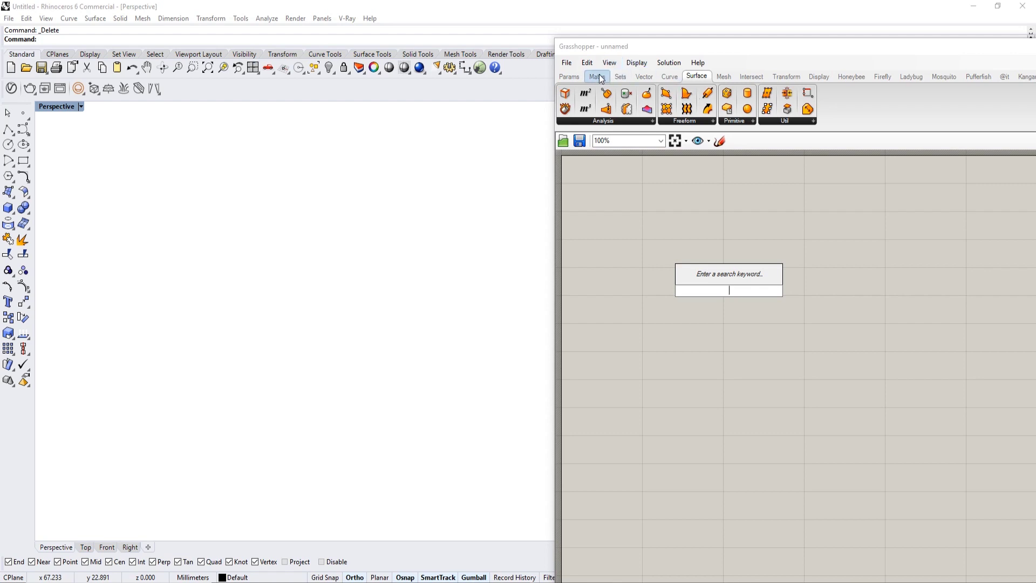
Place a Square grid component on the empty canvas and show its preview closer in the viewport
left_click(619, 77)
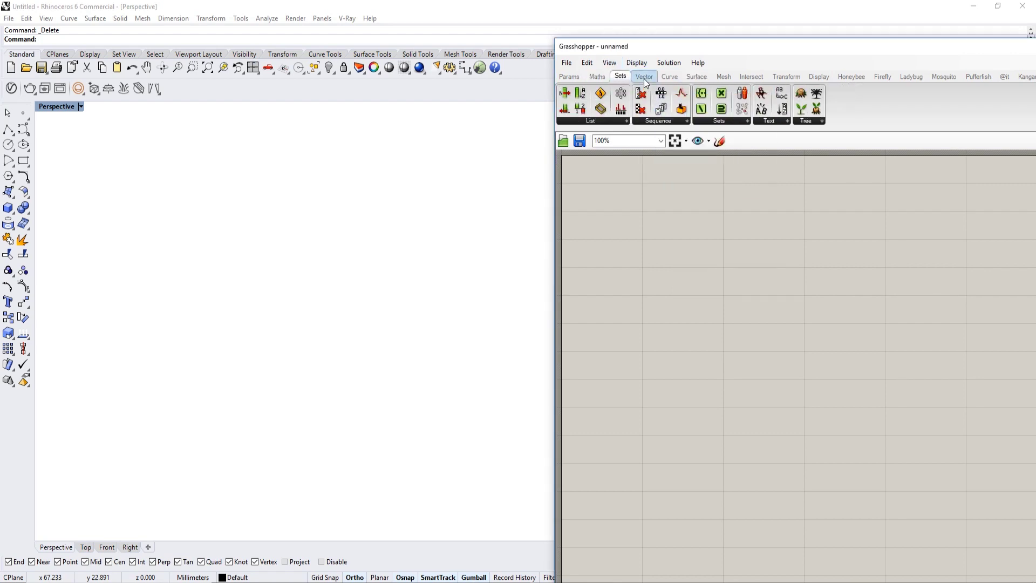
left_click(644, 77)
left_click(614, 122)
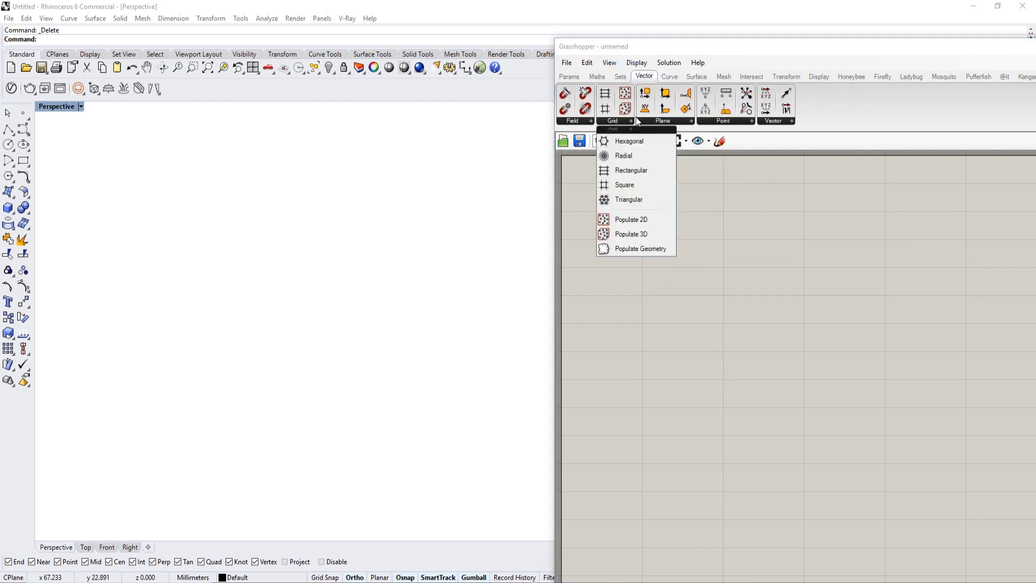
left_click(622, 190)
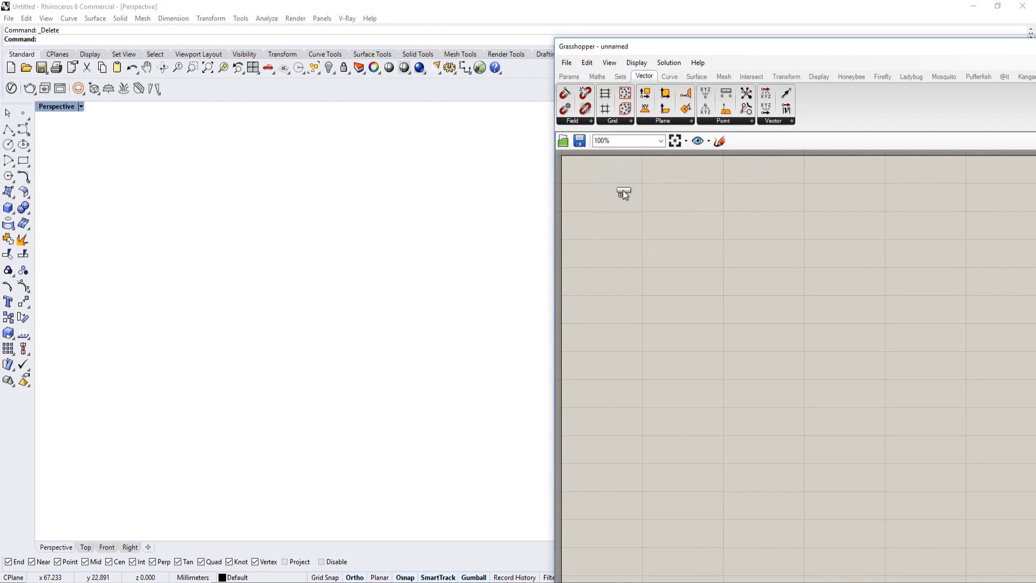
left_click(713, 255)
left_click_drag(707, 252, 749, 274)
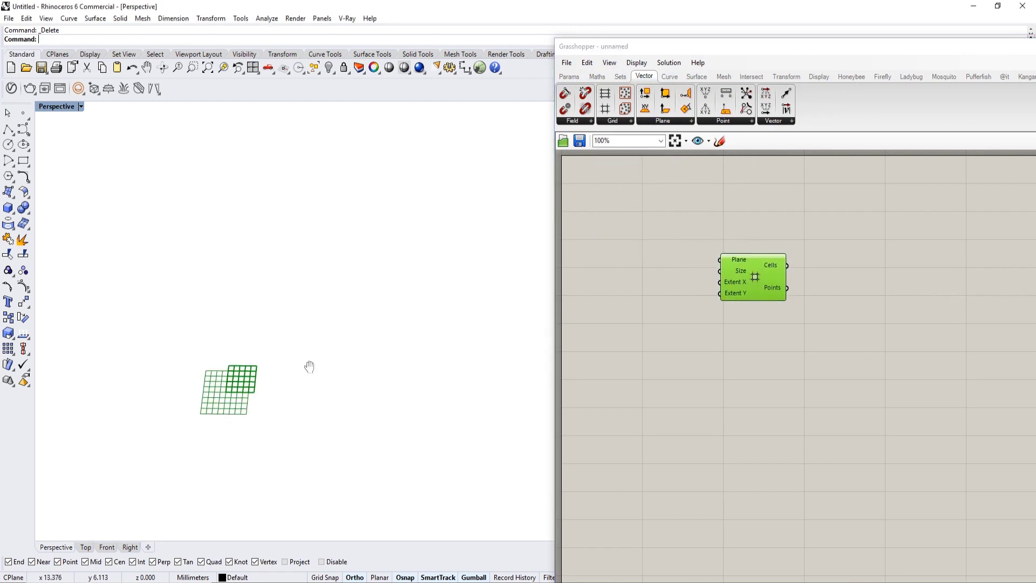
scroll(271, 370, "up", 5)
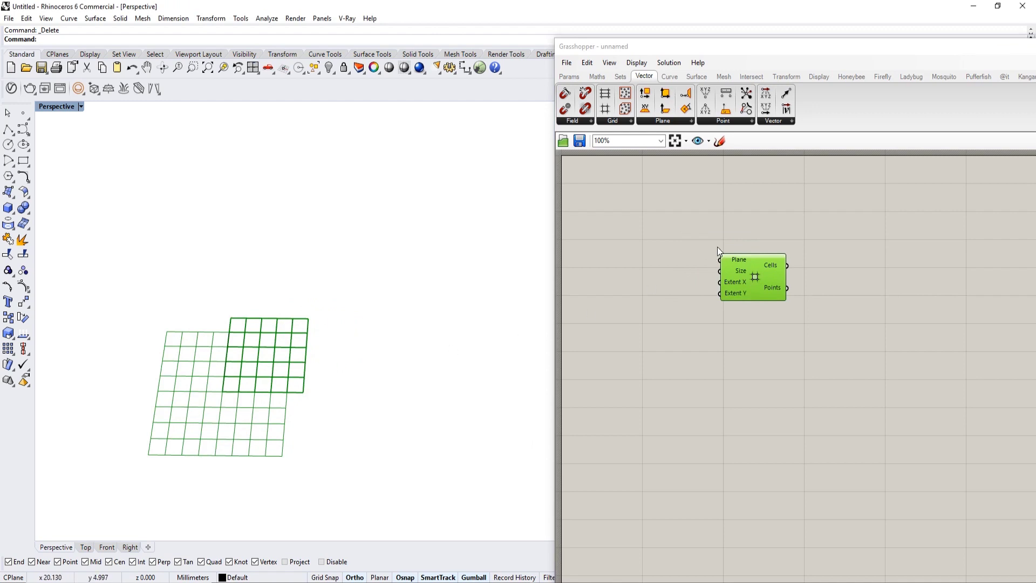
Add a number slider of 11 for the grid's Extent X and a duplicate of it for Extent Y
left_click_drag(761, 288, 819, 295)
double_click(637, 300)
type("11")
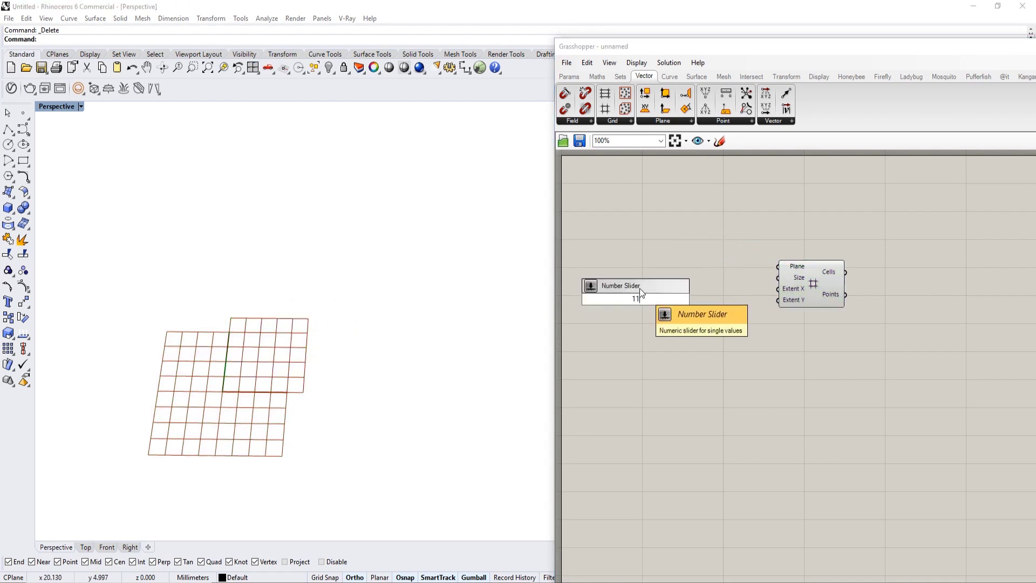
left_click(639, 288)
left_click_drag(759, 293, 777, 290)
left_click_drag(680, 302, 777, 300, "alt")
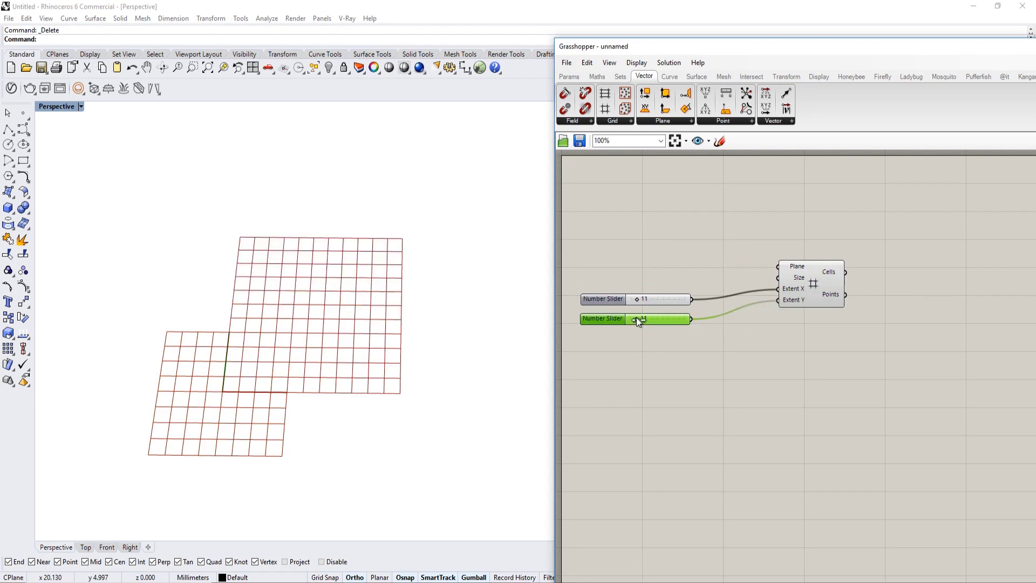
Set the grid's Extent X to 43 and Extent Y to 35, and fit the grid in view
left_click_drag(637, 317, 654, 299)
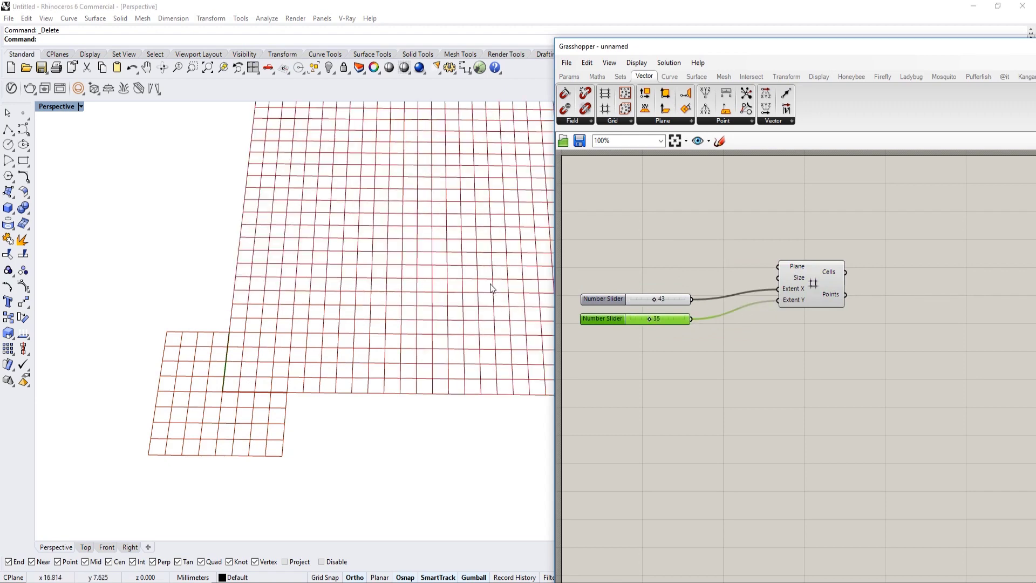
scroll(421, 336, "down", 3)
right_click_drag(385, 355, 334, 327, "shift")
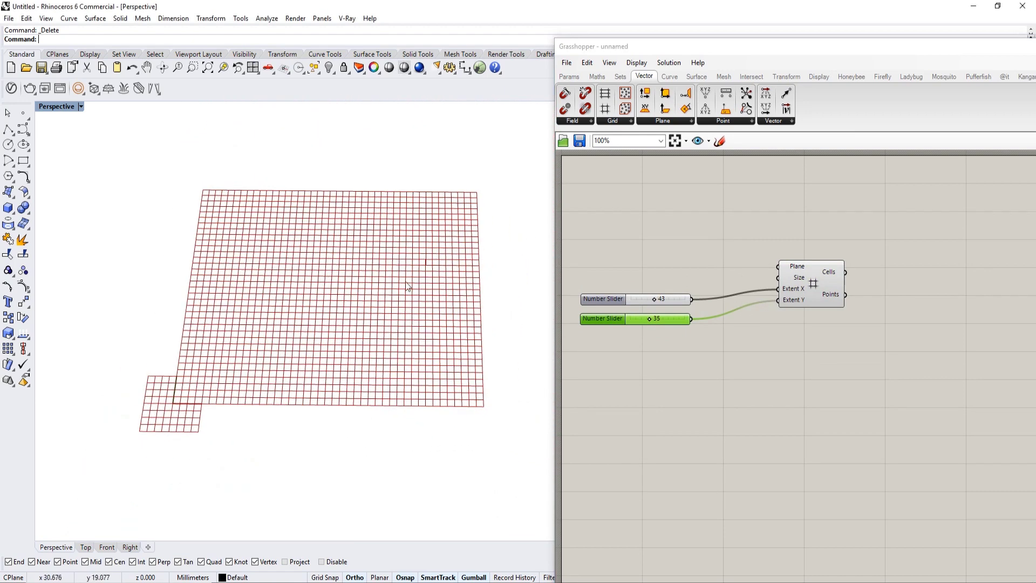
Add another number slider with the value 1 above the two extent sliders
right_click_drag(763, 280, 761, 299)
scroll(761, 299, "up", 2)
left_click_drag(811, 303, 831, 313)
double_click(623, 289)
type("1")
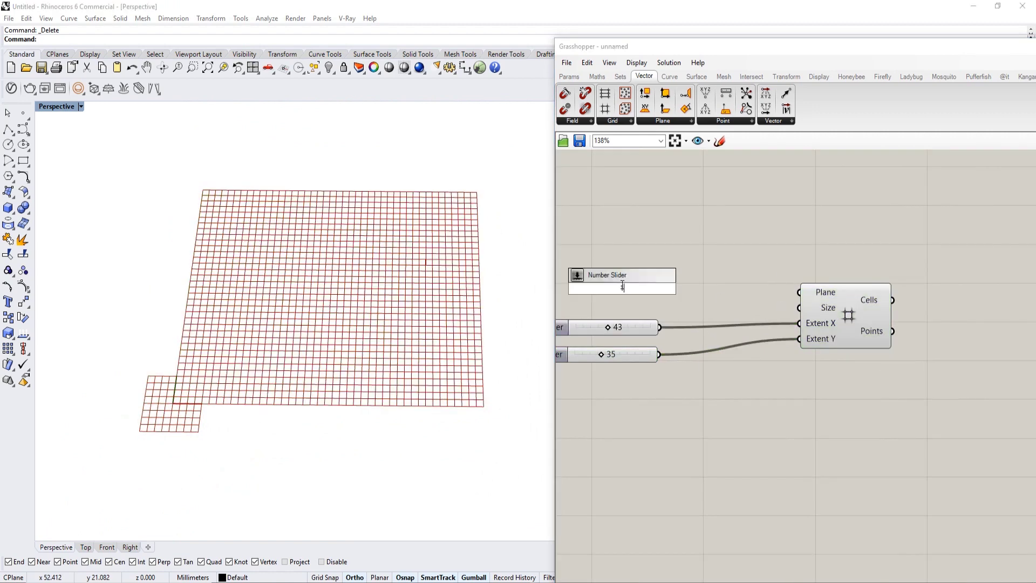
key("Return")
Switch the new slider to real-number rounding with three digits and connect it to the grid's Size at 1.000
double_click(584, 285)
left_click(574, 253)
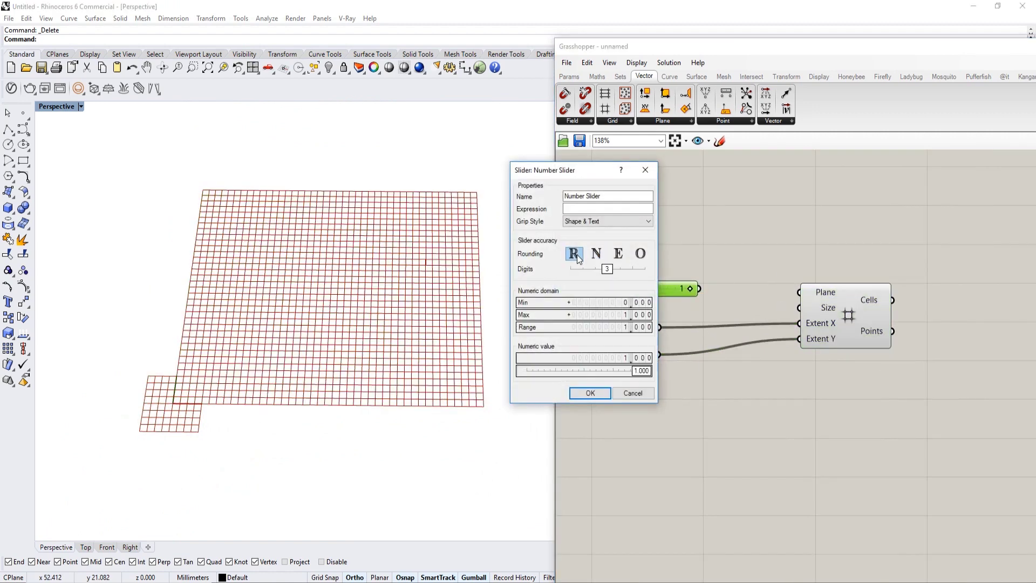
left_click(589, 393)
left_click_drag(699, 289, 810, 306)
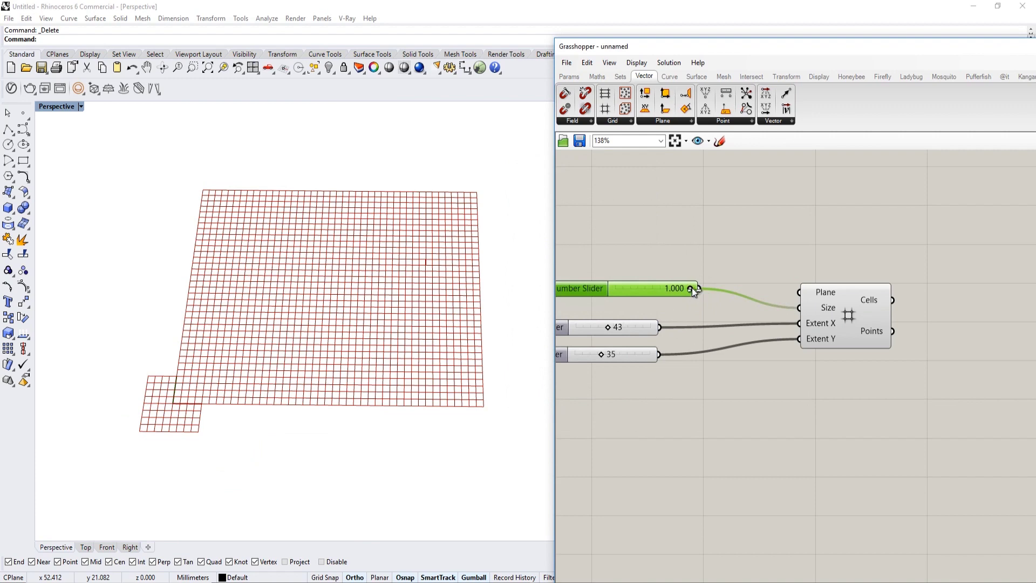
mouse_move(692, 287)
left_mouse_down()
mouse_move(655, 290)
mouse_move(695, 288)
left_mouse_up()
right_click_drag(904, 302, 831, 285)
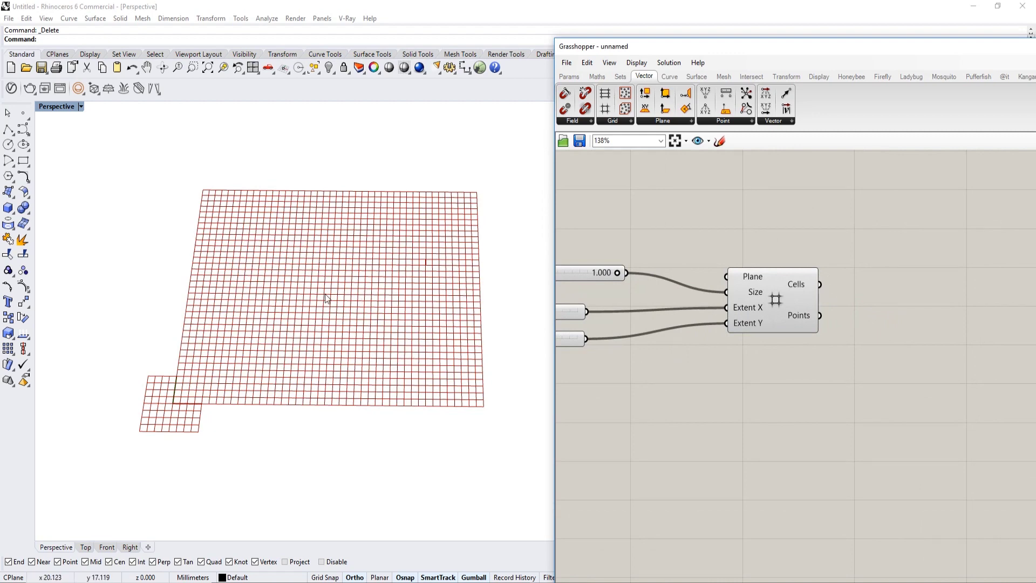
right_click_drag(328, 298, 313, 315, "shift")
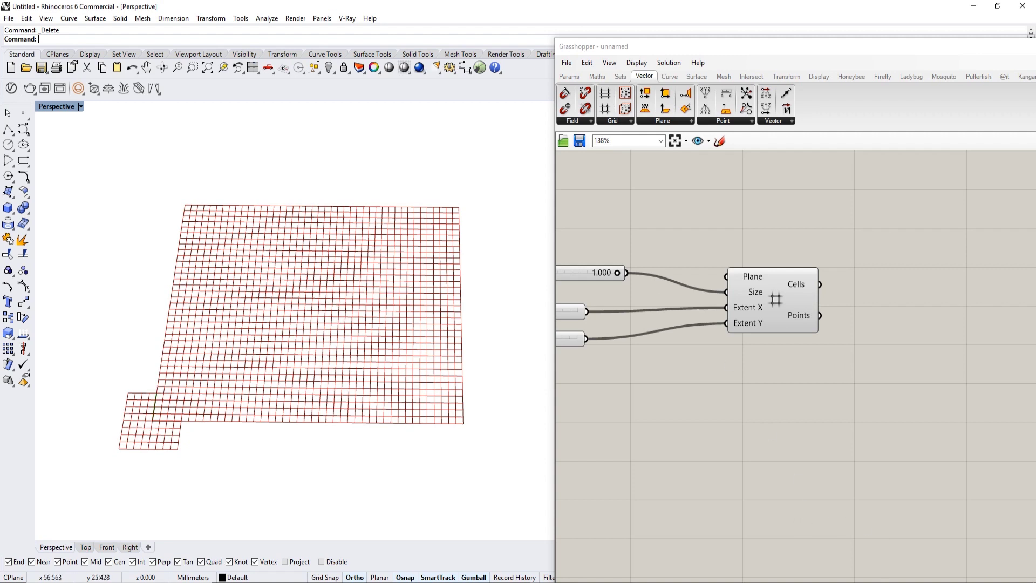
left_click(903, 582)
left_click(902, 549)
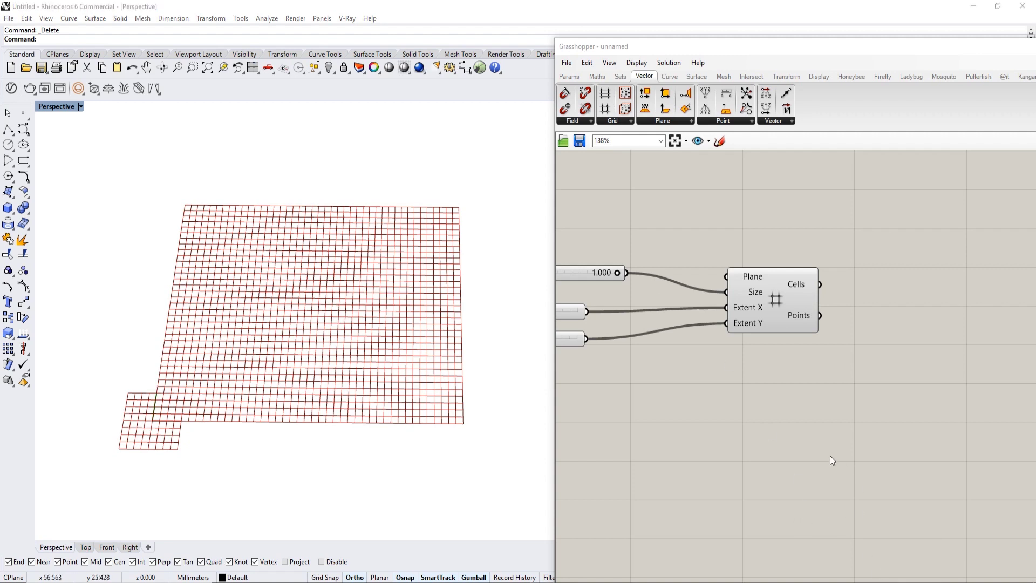
right_click(794, 354)
scroll(767, 350, "down", 1)
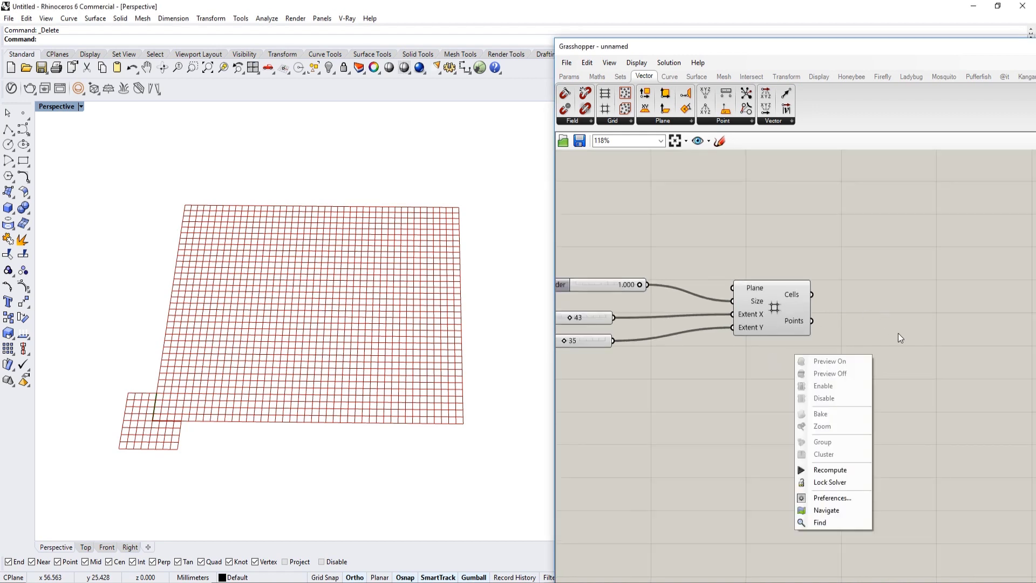
Add a Maelstrom component and place it beside the square grid component with room between them
right_click_drag(898, 333, 773, 356)
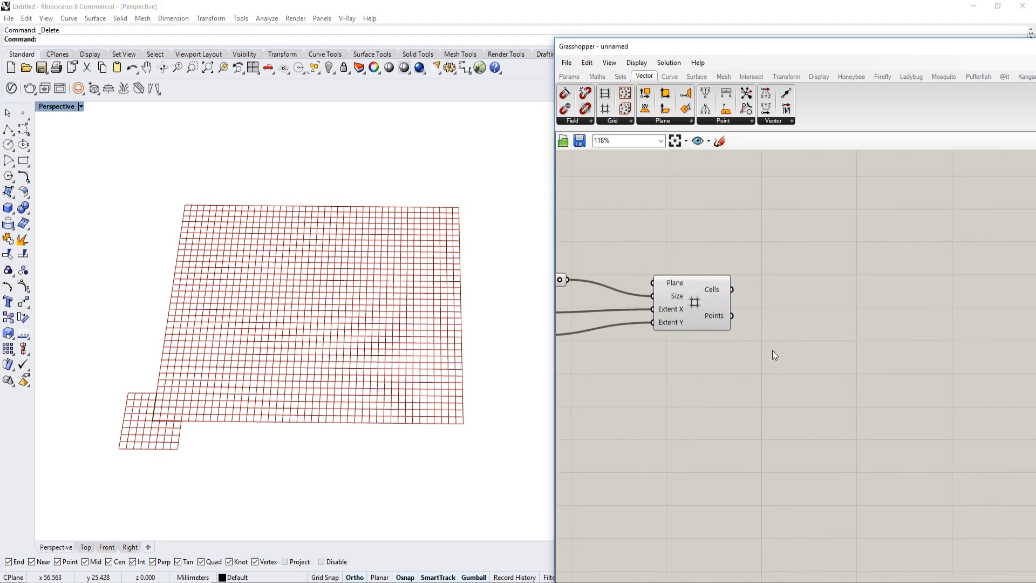
scroll(773, 352, "up", 2)
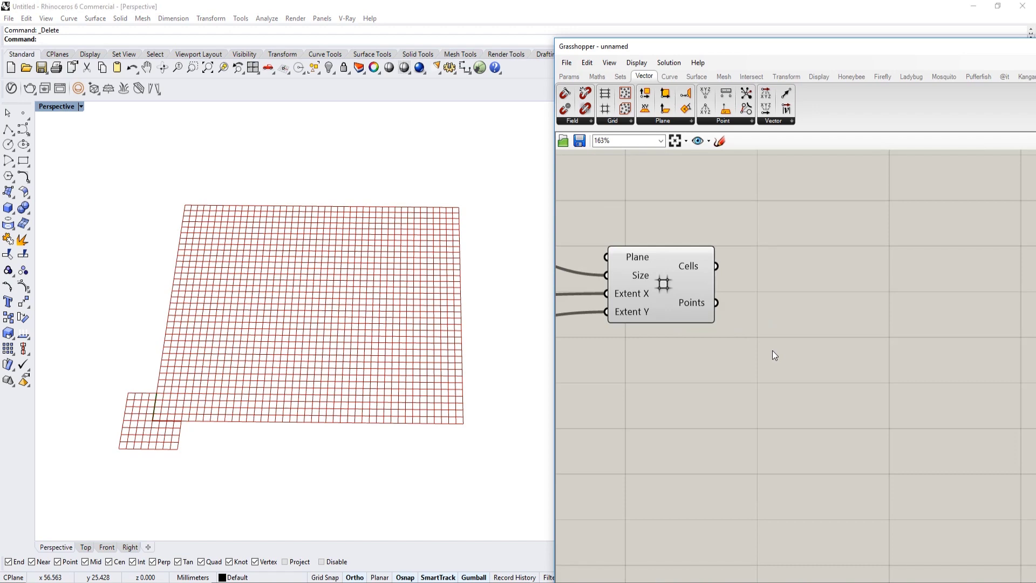
scroll(687, 354, "down", 2)
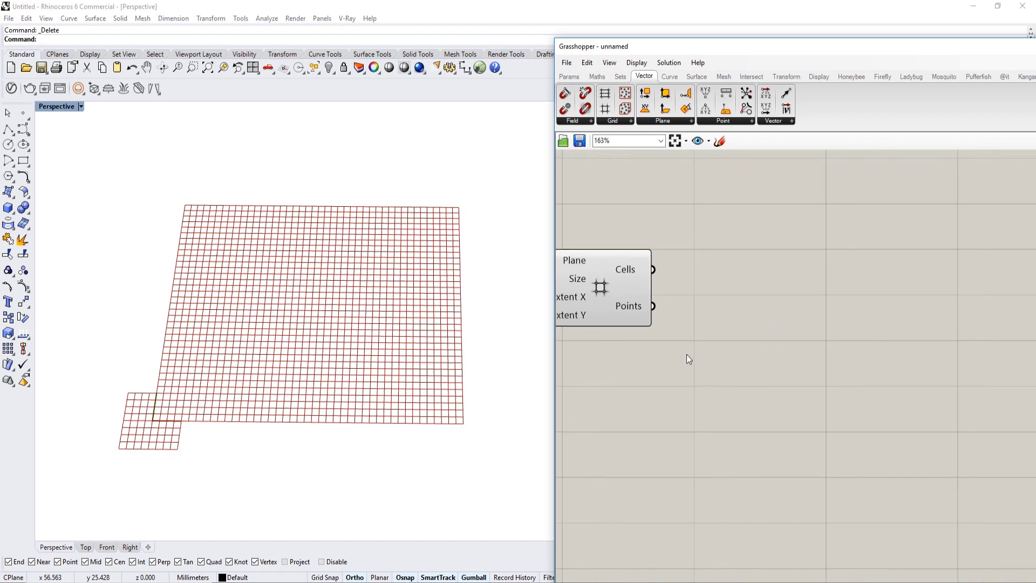
left_click(627, 290)
scroll(691, 304, "up", 2)
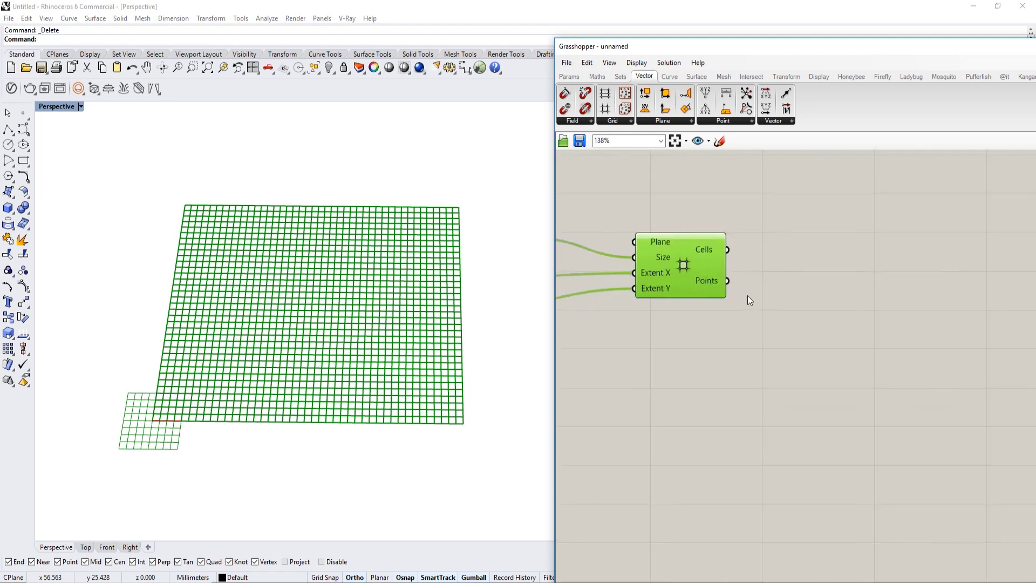
scroll(705, 334, "down", 2)
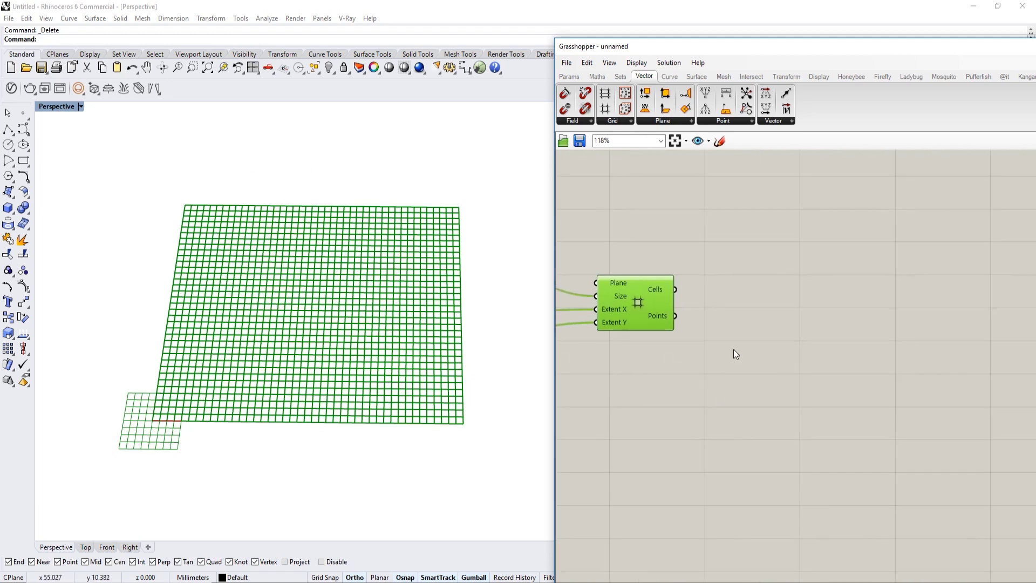
left_click(795, 359)
double_click(805, 361)
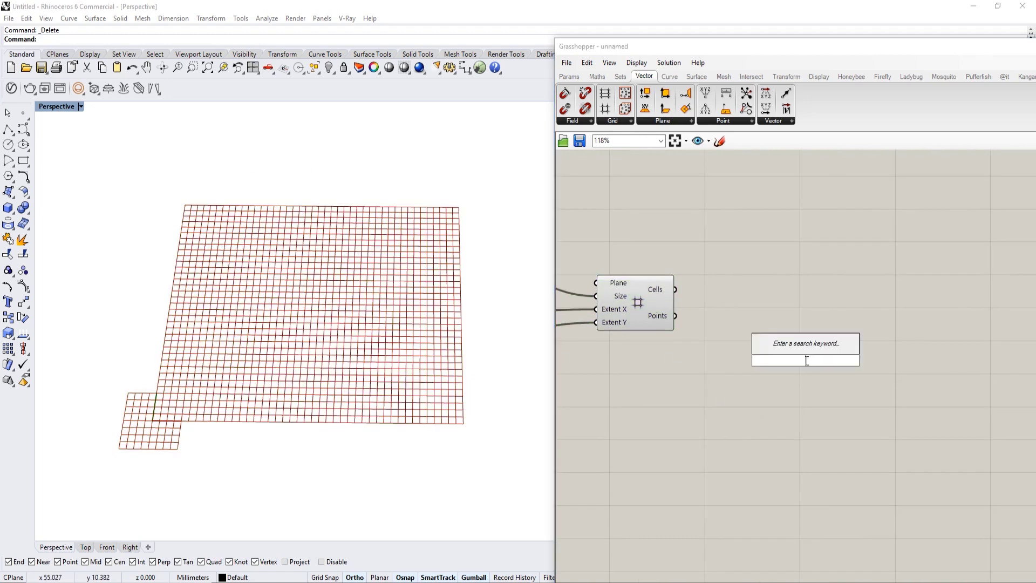
type("maelstrom")
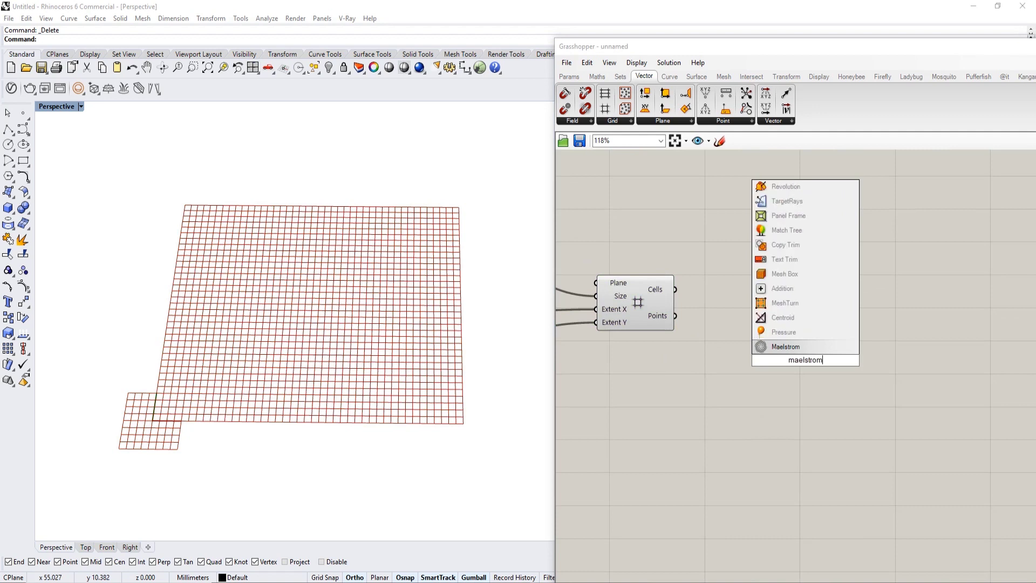
key("Return")
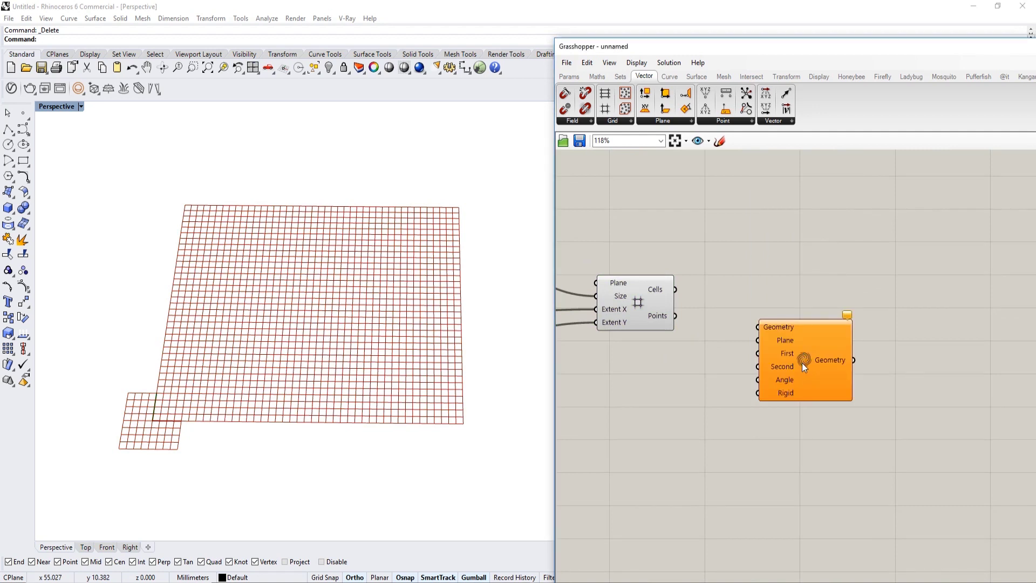
left_click_drag(803, 362, 912, 308)
Look up where the Maelstrom component sits in the component library, among the Morph transforms
left_click(912, 301, "ctrl+alt")
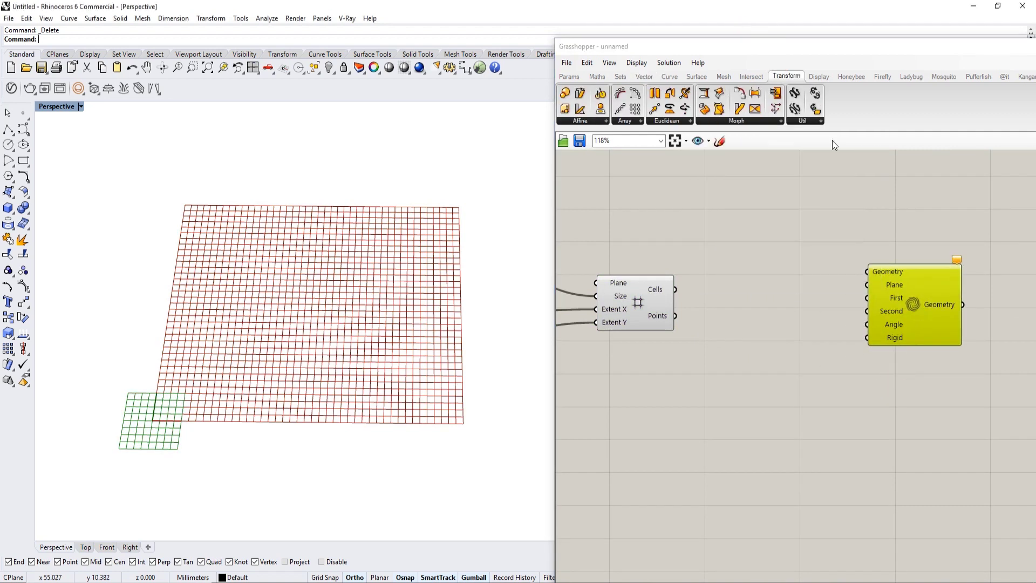
left_click(883, 297, "ctrl+alt")
left_click(874, 273, "ctrl+alt")
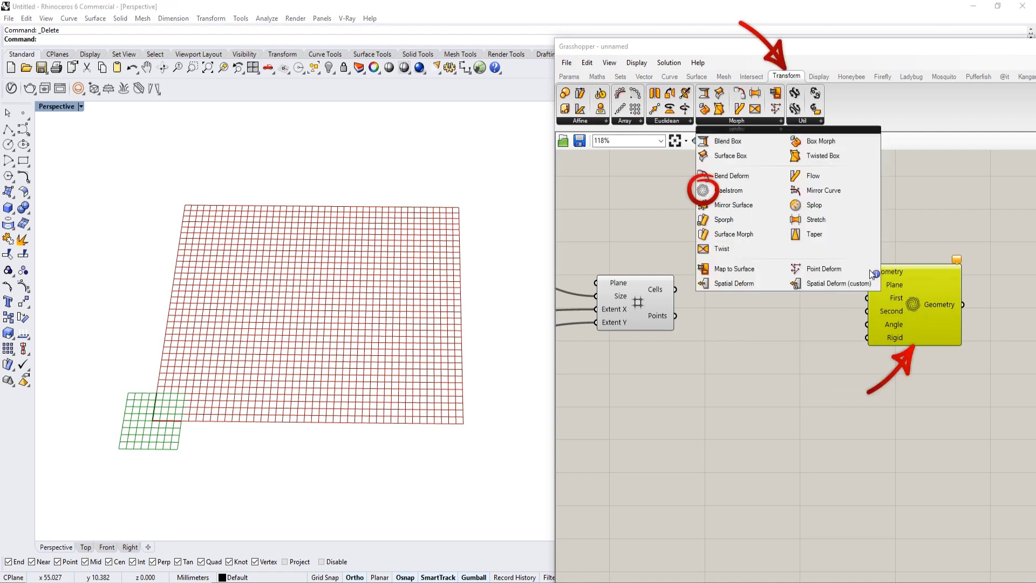
left_click(750, 122)
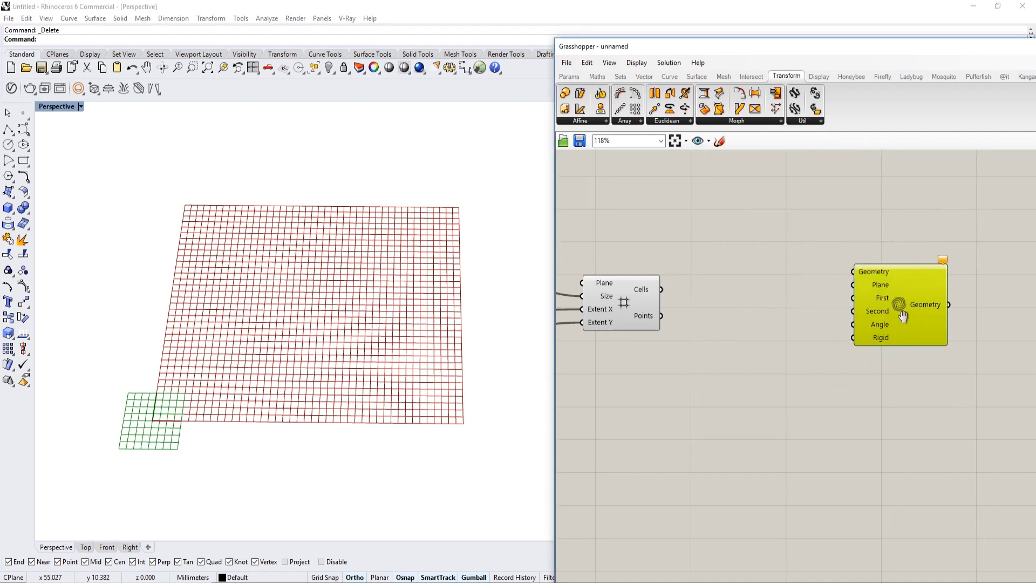
Connect the square grid's Cells output to the Maelstrom component's Geometry input
scroll(899, 304, "up", 2)
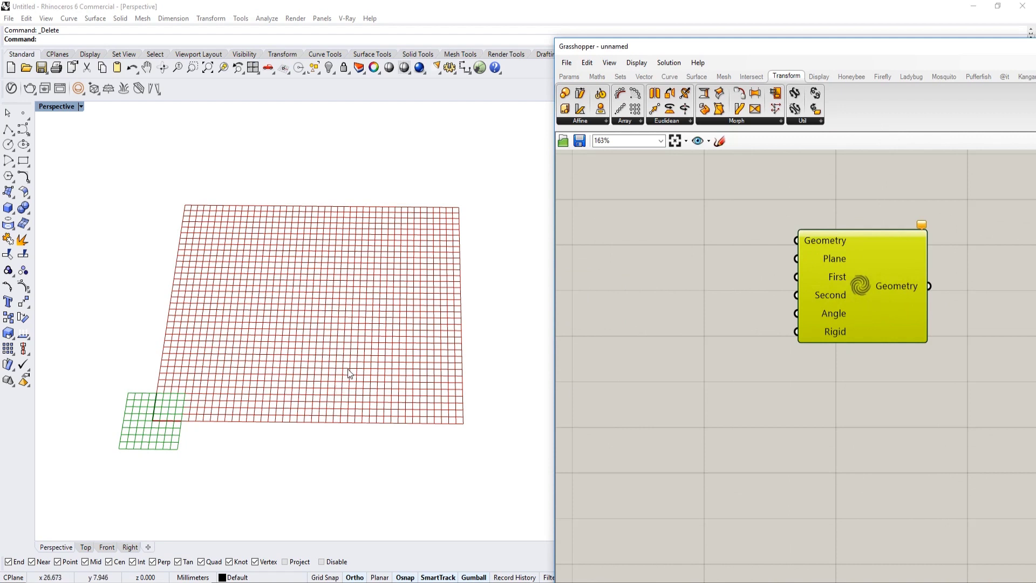
scroll(857, 261, "down", 1)
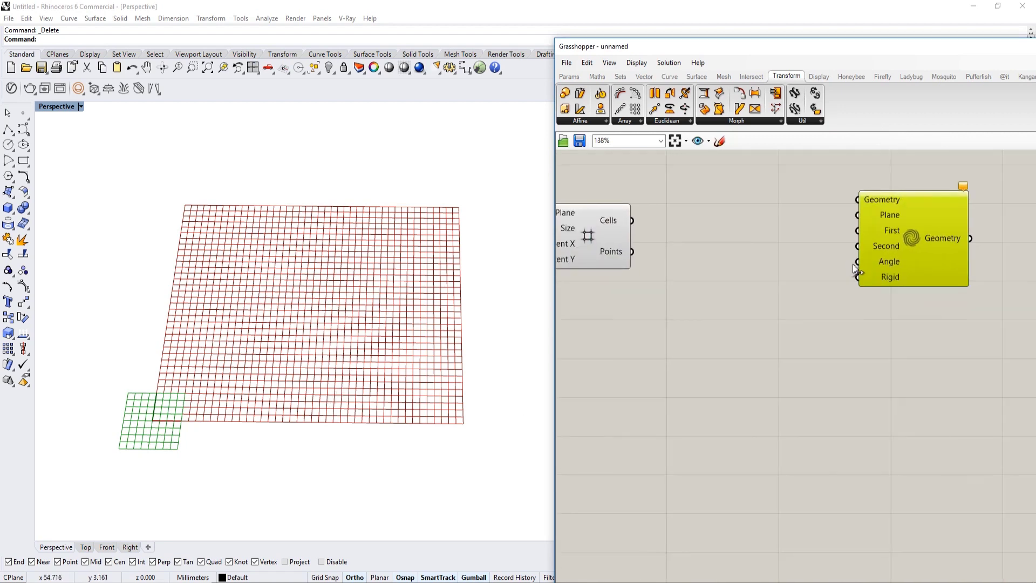
right_click_drag(852, 265, 853, 305)
left_click_drag(908, 283, 908, 324)
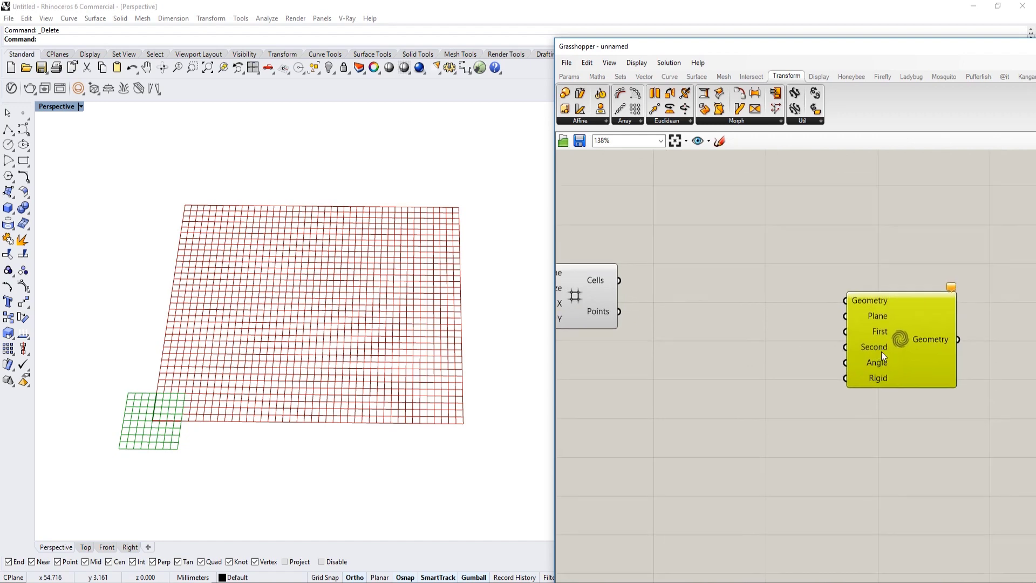
scroll(874, 313, "down", 1)
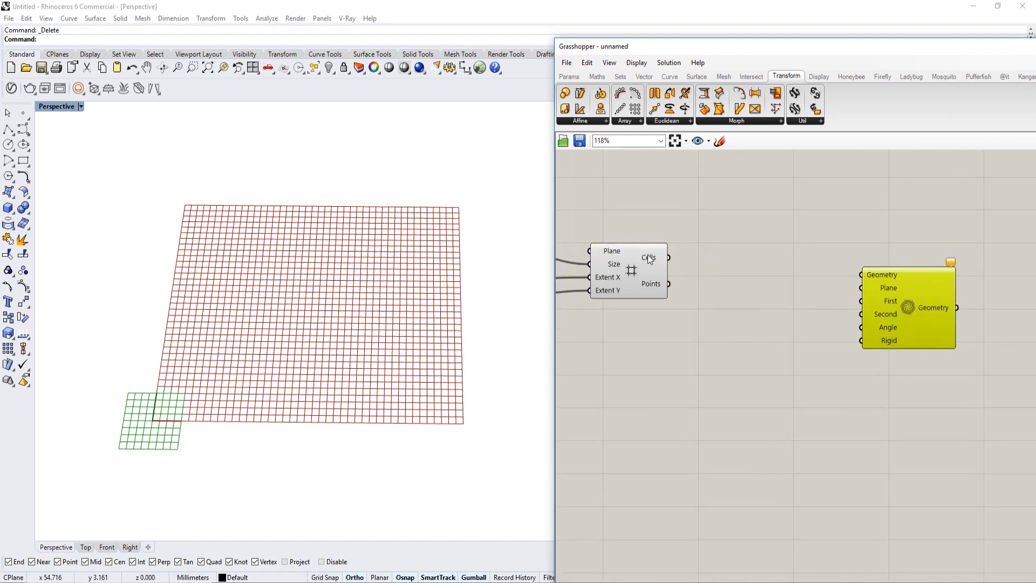
left_click(649, 259)
left_click_drag(701, 259, 865, 270)
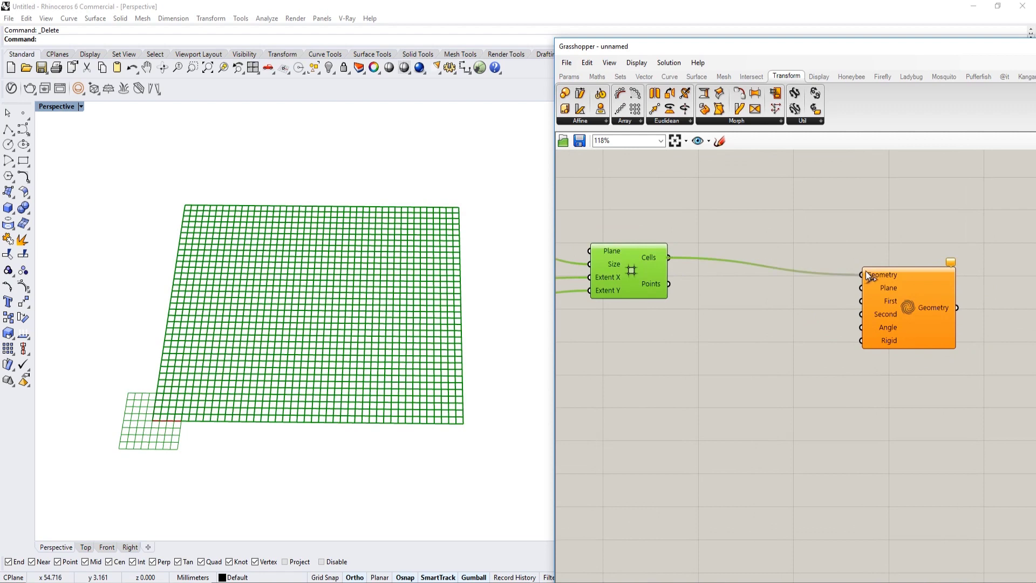
Add a Point parameter and set it to one new point placed inside the original square grid in the Perspective viewport
left_click(520, 302)
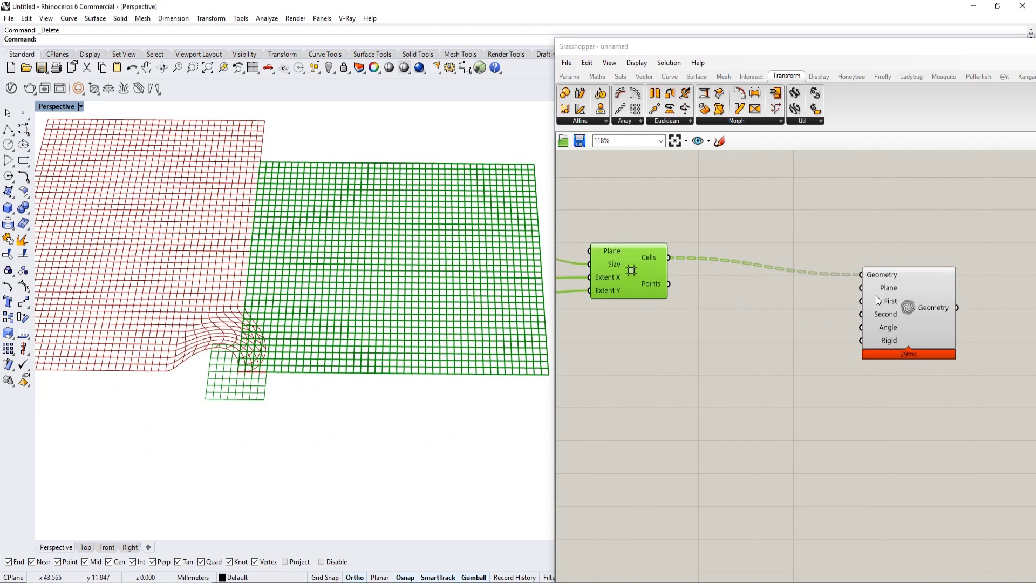
right_click_drag(210, 317, 275, 311, "shift")
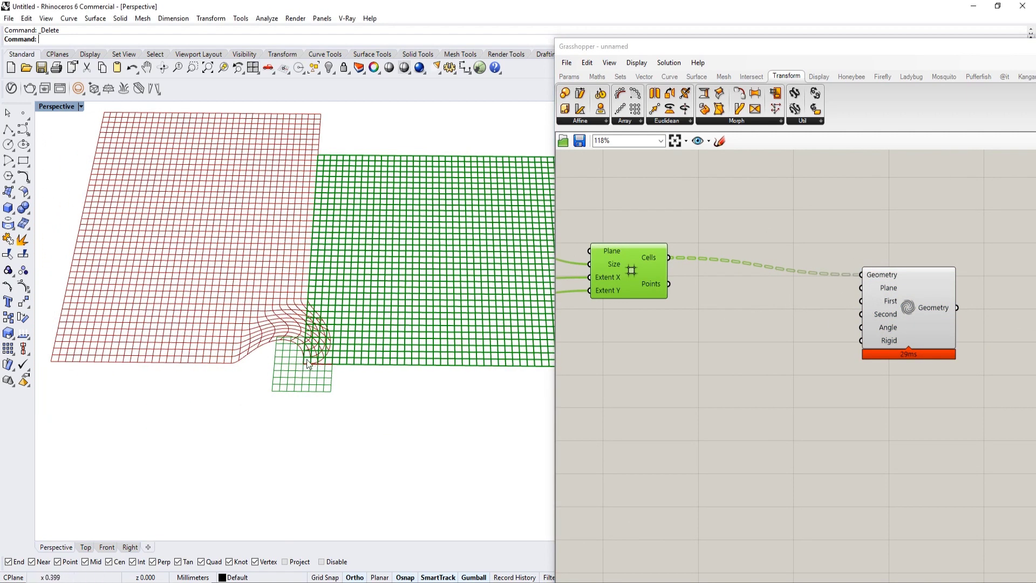
right_click_drag(544, 276, 491, 288, "shift")
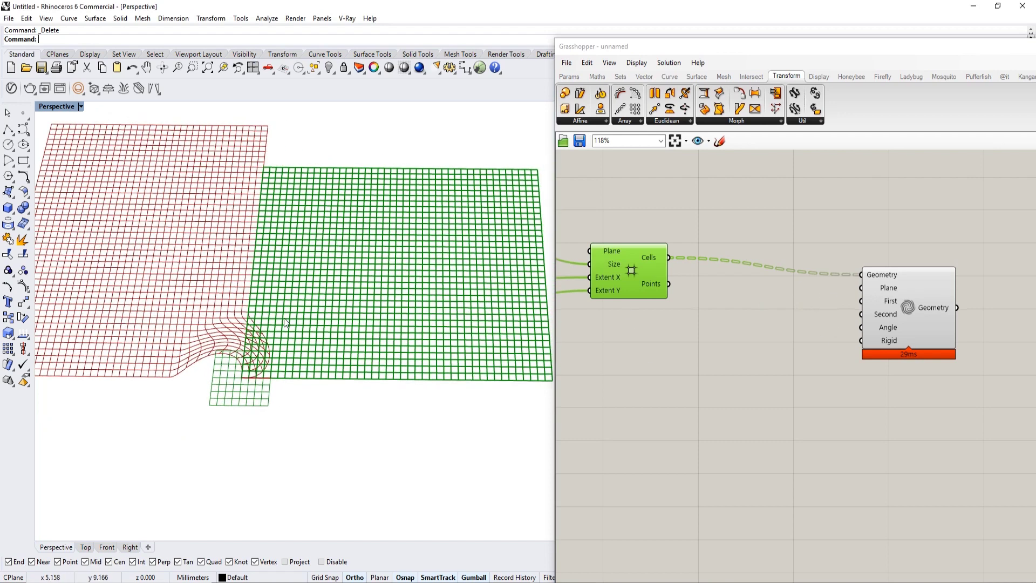
right_click_drag(416, 267, 402, 262, "shift")
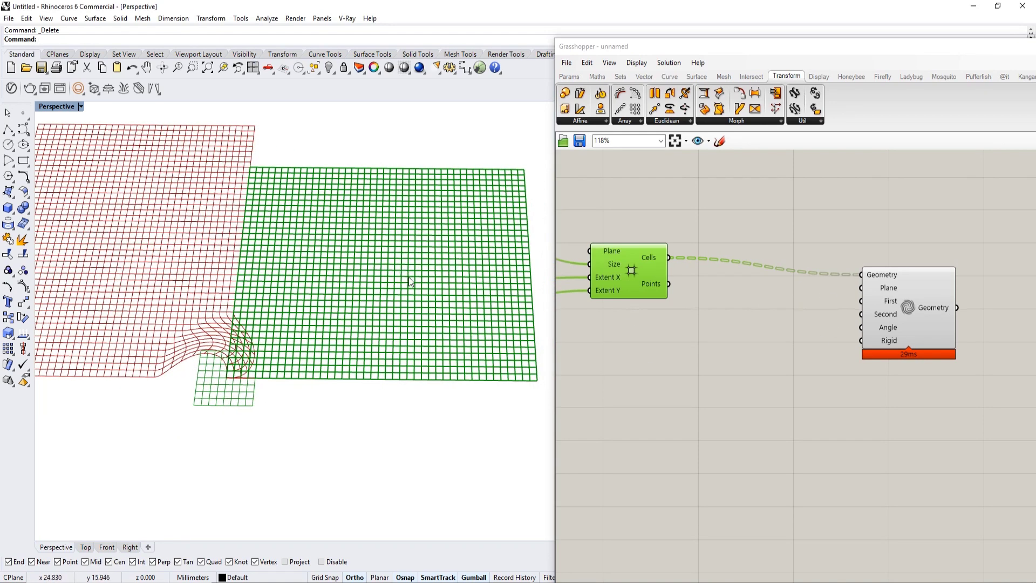
double_click(682, 374)
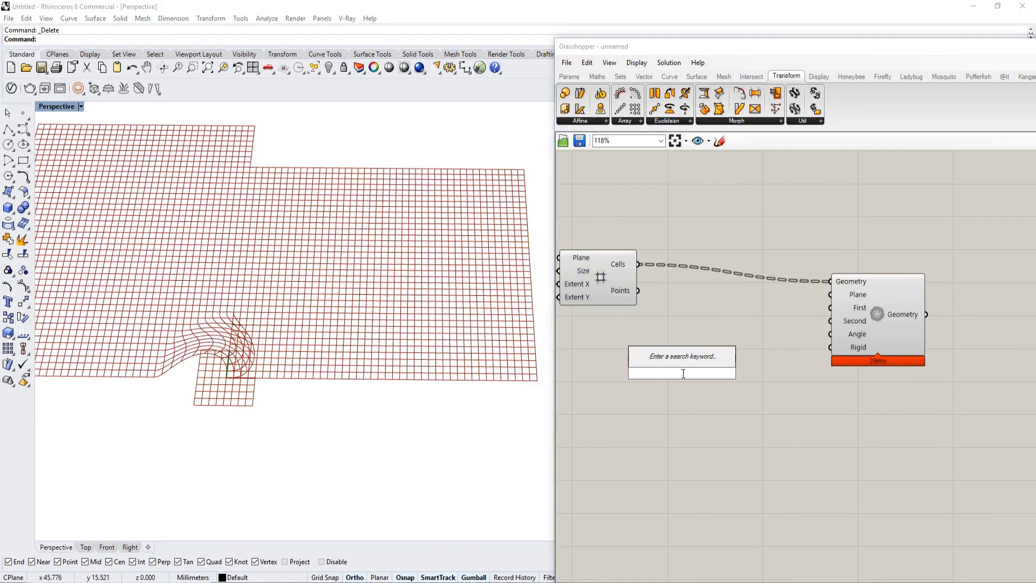
type("point")
left_click(681, 361)
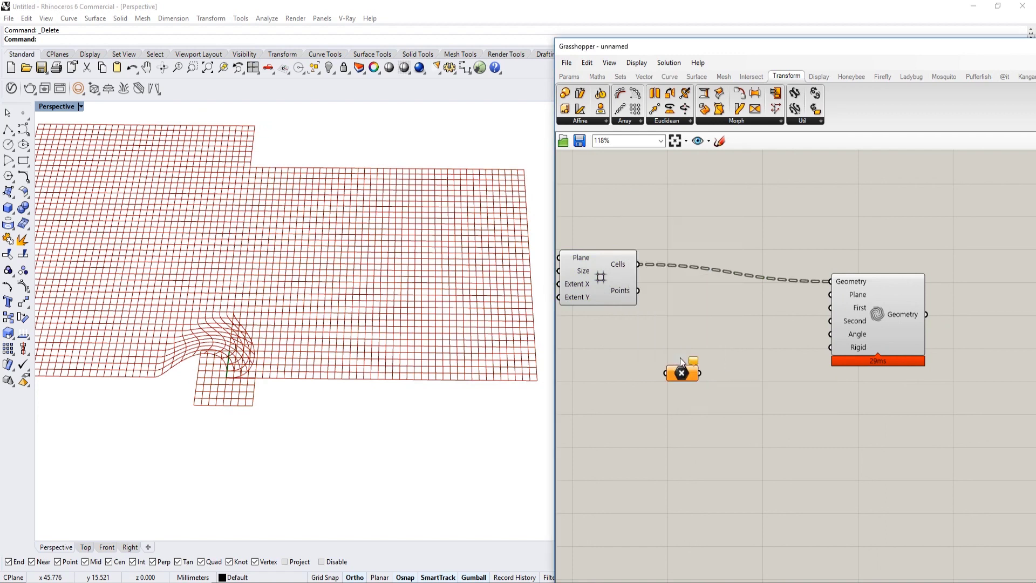
right_click(691, 375)
left_click(717, 495)
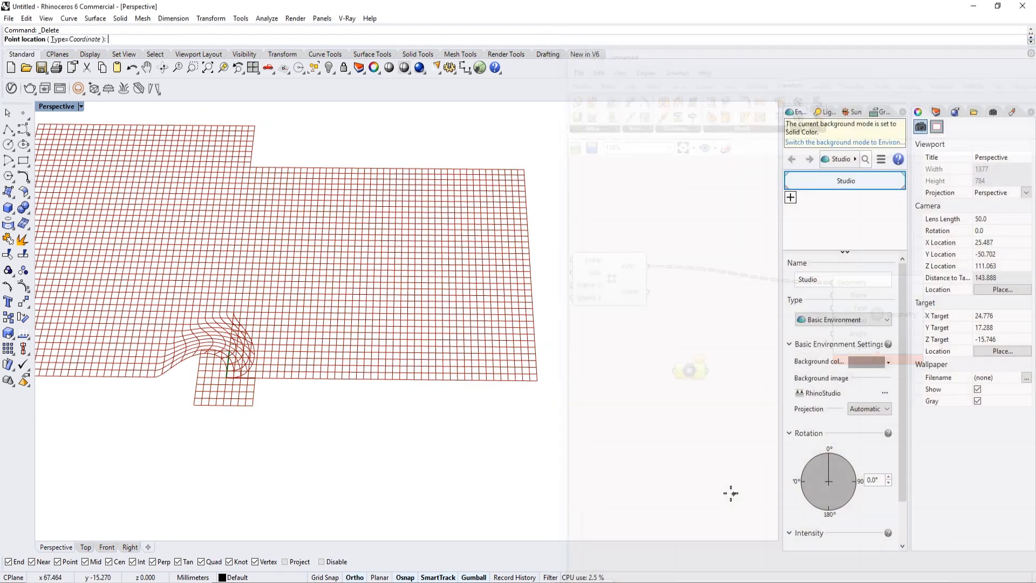
left_click(422, 247)
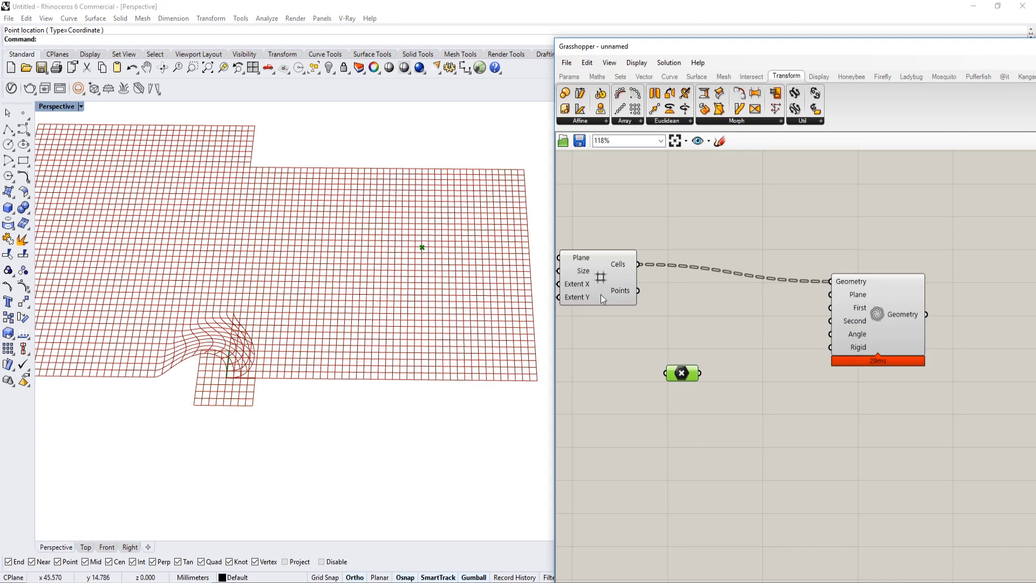
Connect the point to the Maelstrom's Plane input and turn off the preview of the square grid component
left_click_drag(699, 373, 829, 295)
left_click(608, 277)
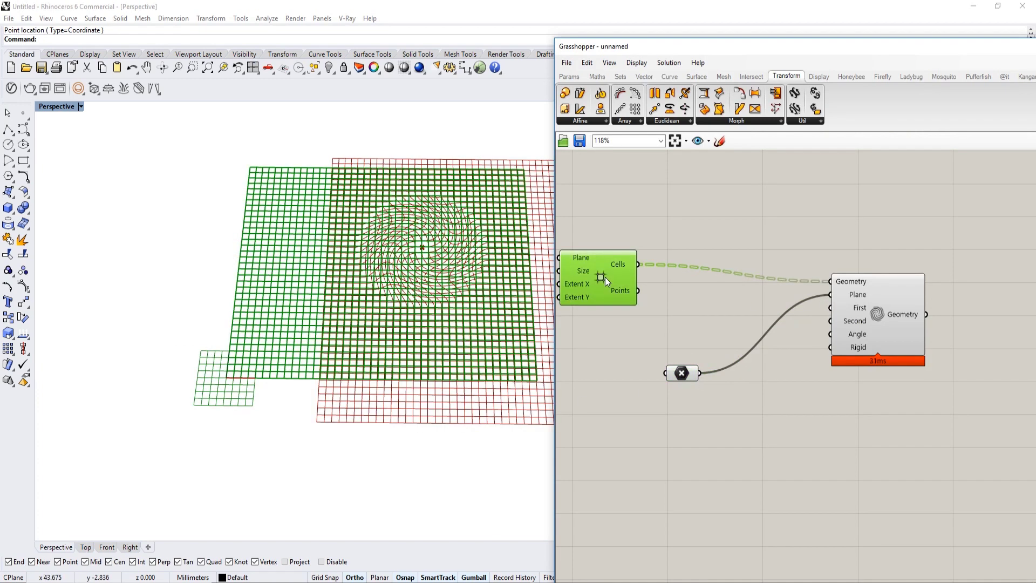
right_click(604, 276)
left_click(667, 300)
right_click_drag(503, 331, 449, 341)
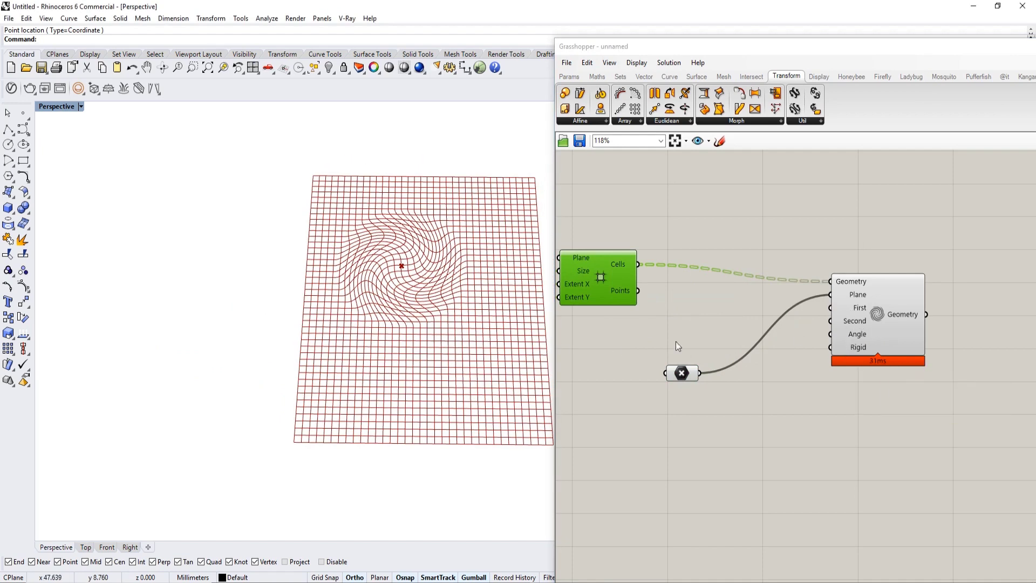
scroll(452, 319, "up", 4)
Move the Maelstrom component farther from the grid and add a number slider of 11 with a duplicate below it
left_click_drag(876, 316, 925, 350)
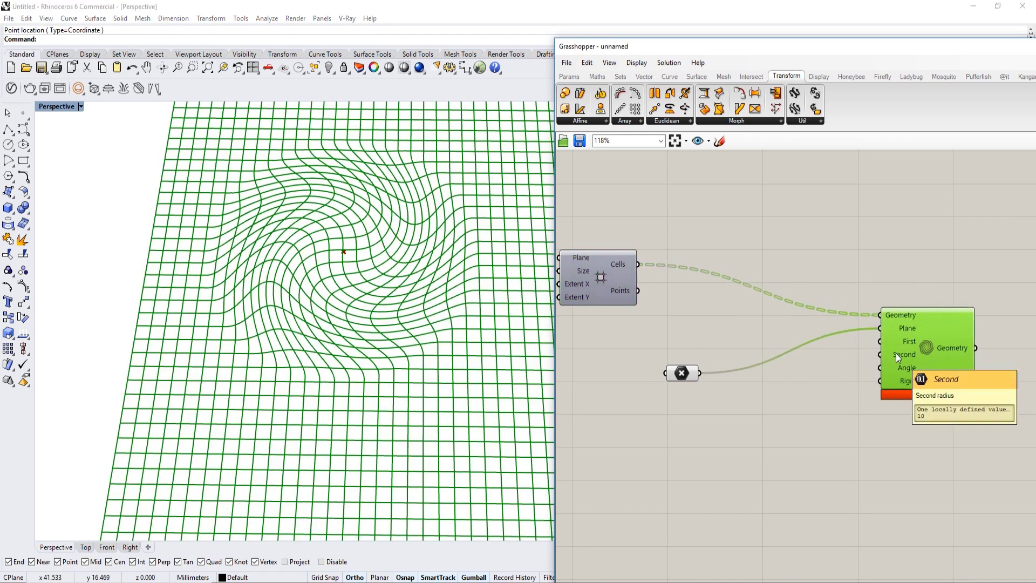
double_click(750, 325)
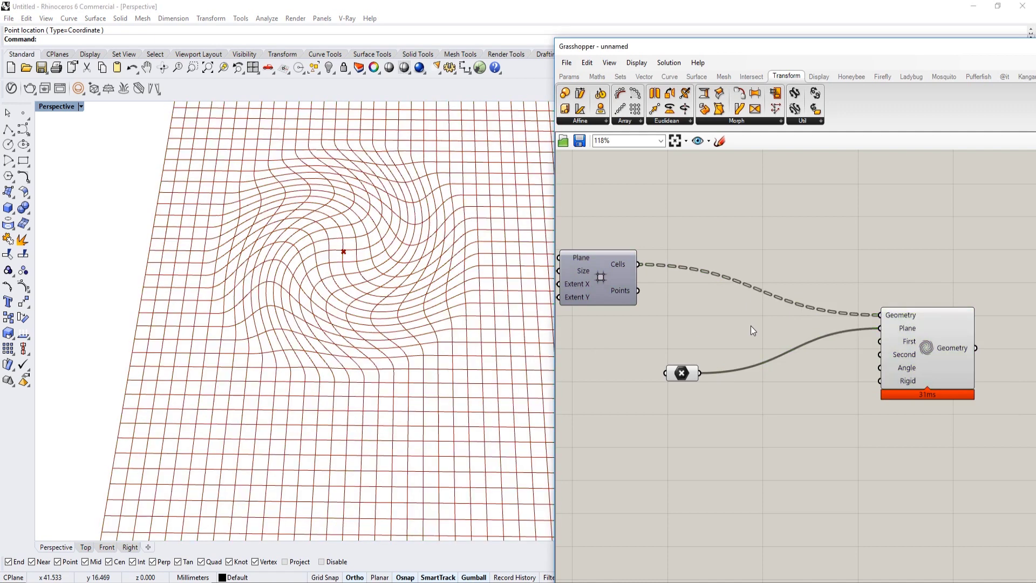
type("11")
left_click(750, 315)
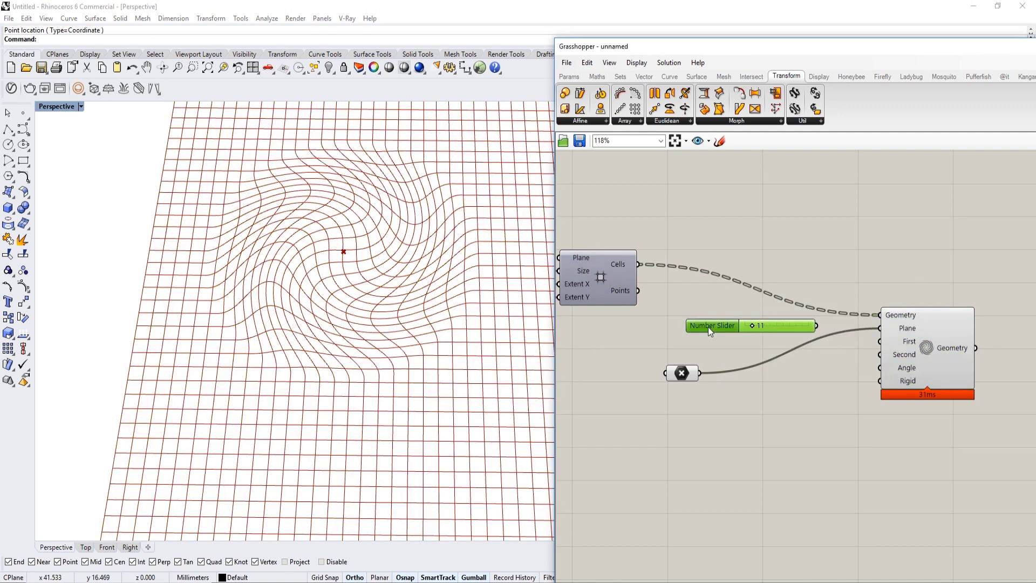
double_click(708, 326)
key("Escape")
left_click_drag(717, 325, 727, 405, "alt")
double_click(727, 406)
key("Return")
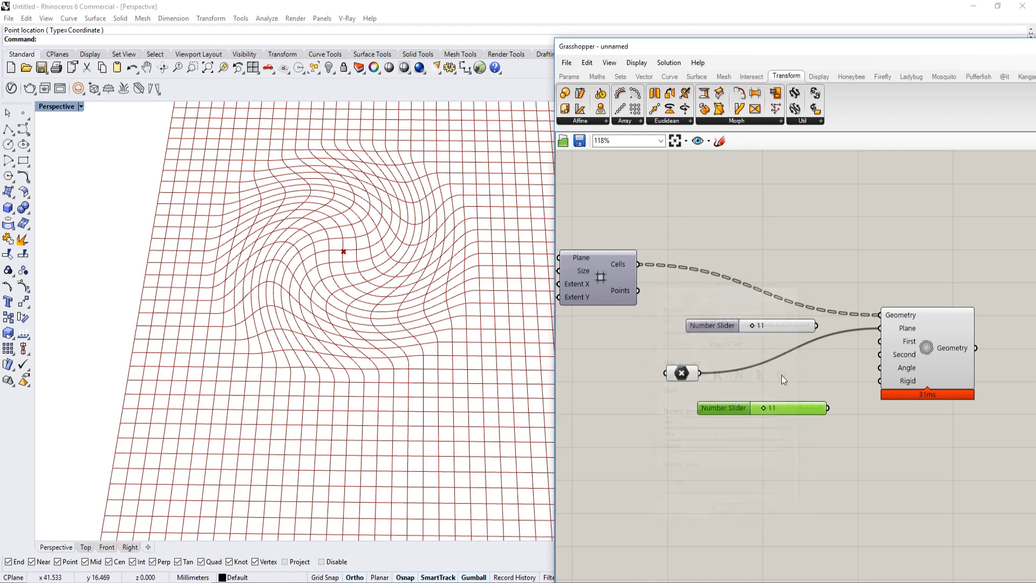
Switch the upper slider to real numbers and connect it to the Maelstrom's First radius at 1.650, with the lower slider feeding Second
double_click(710, 323)
left_click(716, 430)
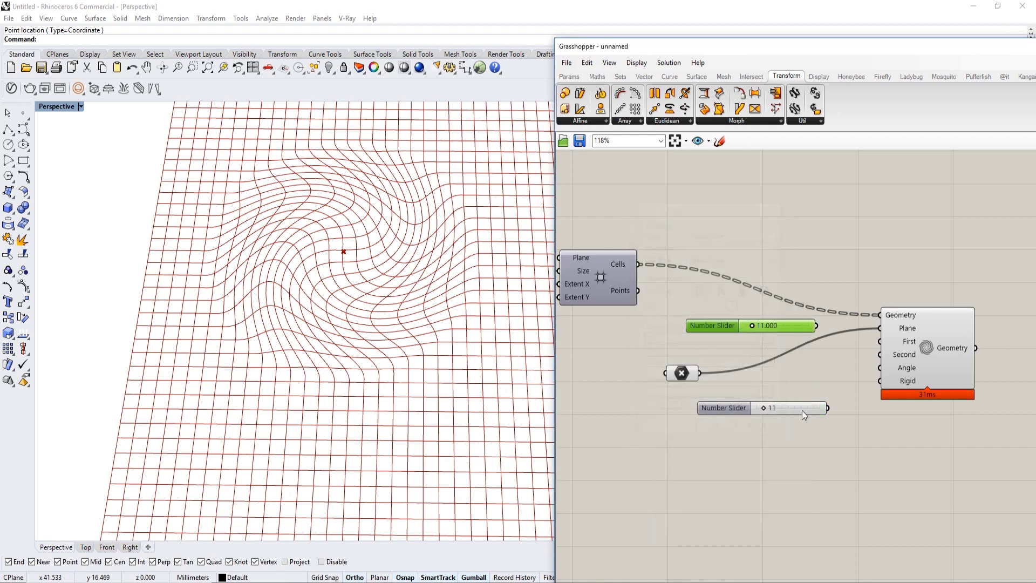
left_click_drag(829, 411, 843, 370)
left_click_drag(846, 409, 747, 325)
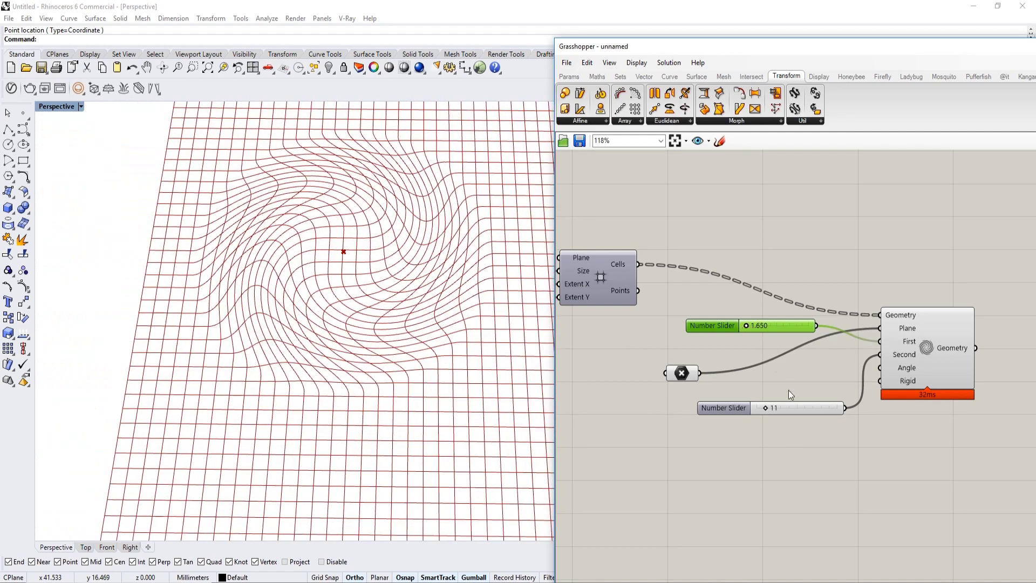
Set the Maelstrom's Second radius to 24 and its First radius to 0.606
mouse_move(766, 408)
left_mouse_down()
mouse_move(786, 406)
mouse_move(775, 408)
left_mouse_up()
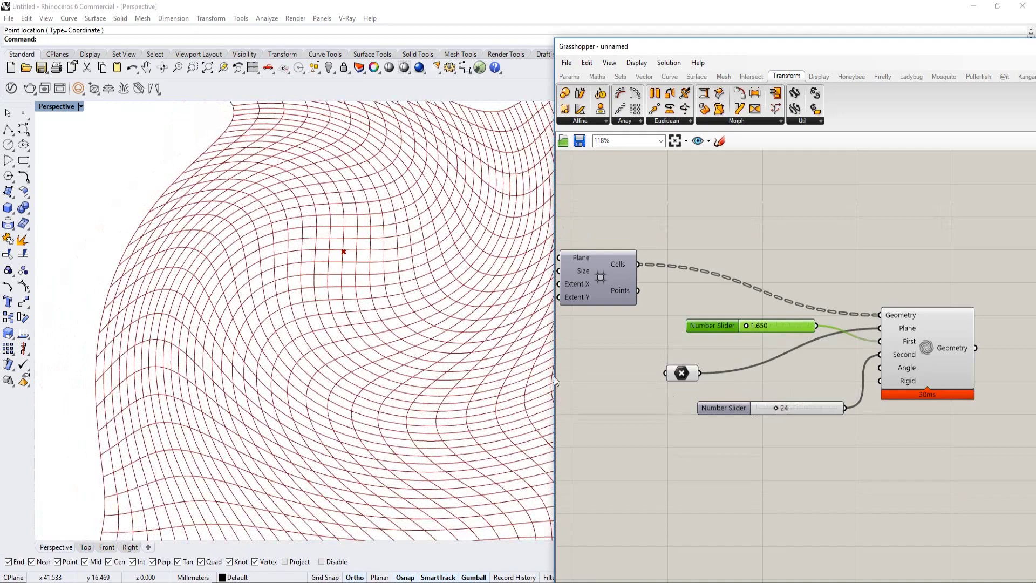
scroll(416, 413, "down", 10)
right_click_drag(464, 398, 414, 358, "shift")
scroll(412, 318, "up", 5)
scroll(785, 318, "up", 1)
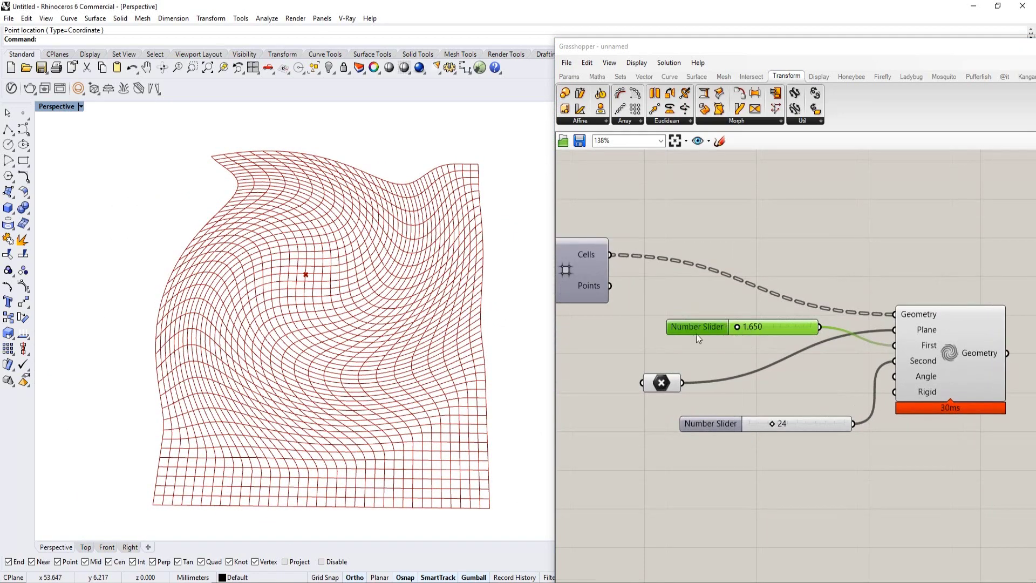
scroll(696, 335, "up", 2)
left_click_drag(742, 328, 740, 326)
right_click_drag(798, 445, 750, 391)
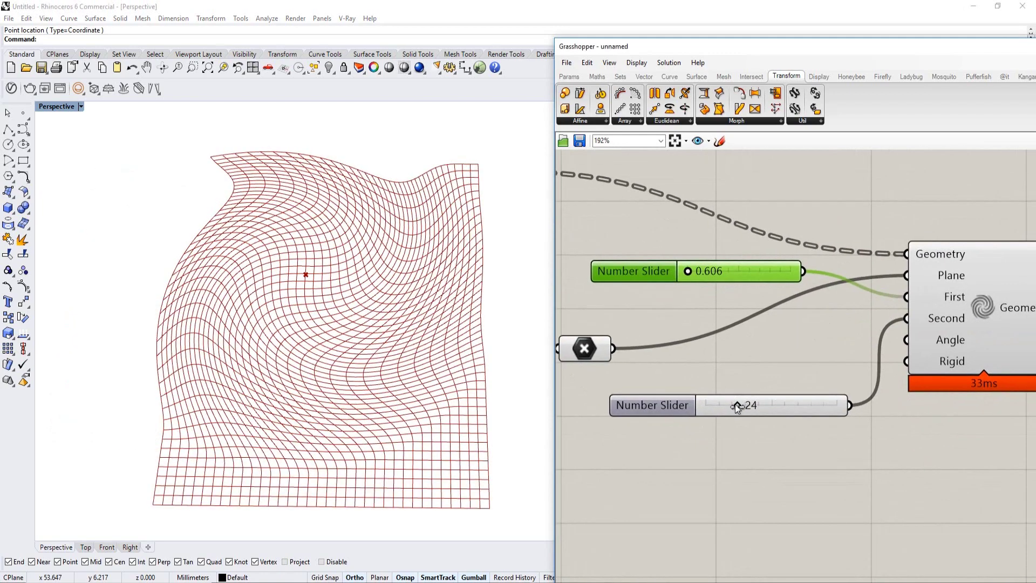
Set the Maelstrom's Second radius to 23
mouse_move(735, 404)
left_mouse_down()
mouse_move(748, 405)
mouse_move(735, 405)
left_mouse_up()
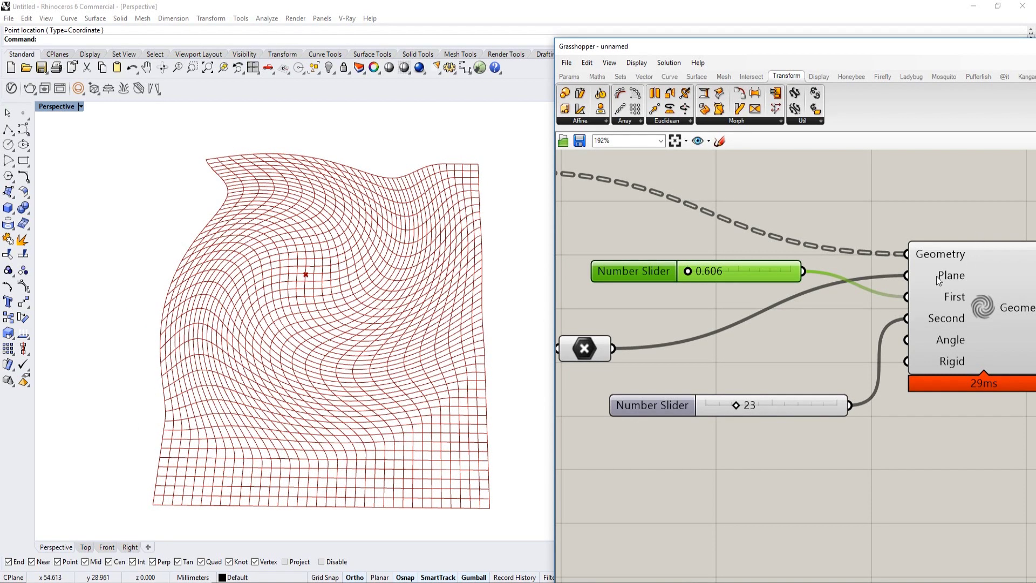
mouse_move(935, 273)
right_click_drag(875, 300, 940, 299)
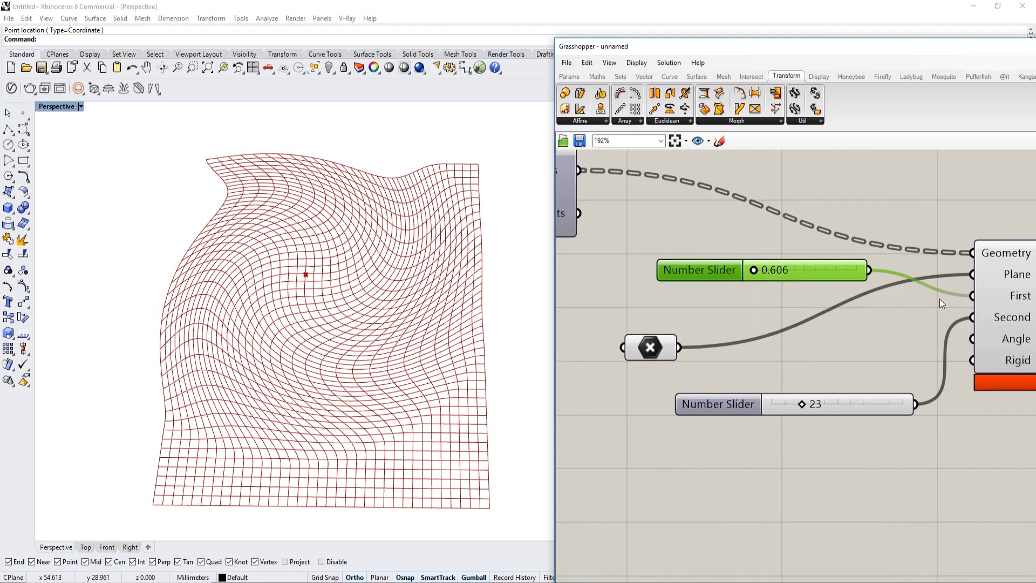
Try a different swirl centre by setting one new point on the grid, and undo that change
right_click(670, 348)
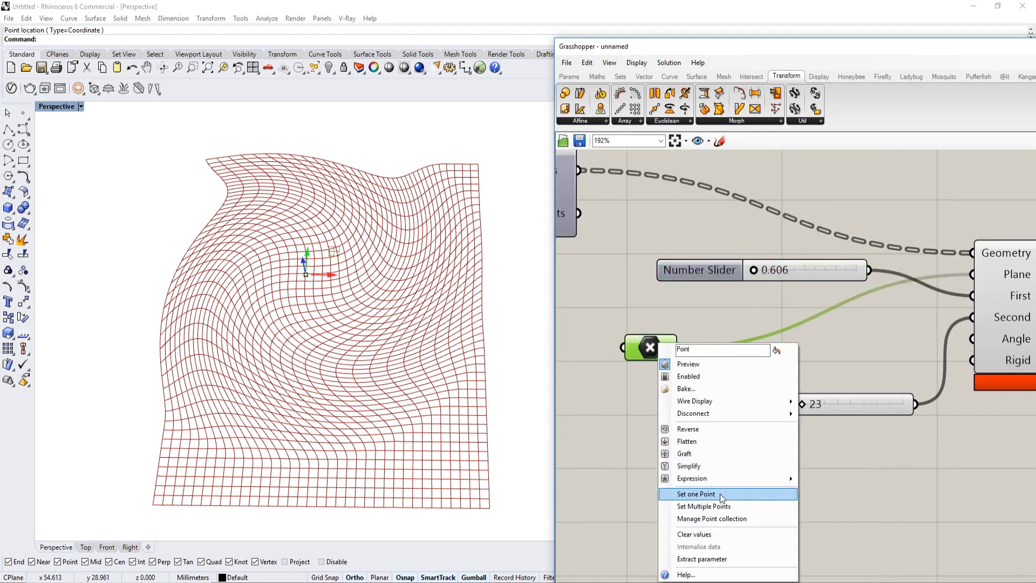
left_click(697, 496)
left_click(371, 400)
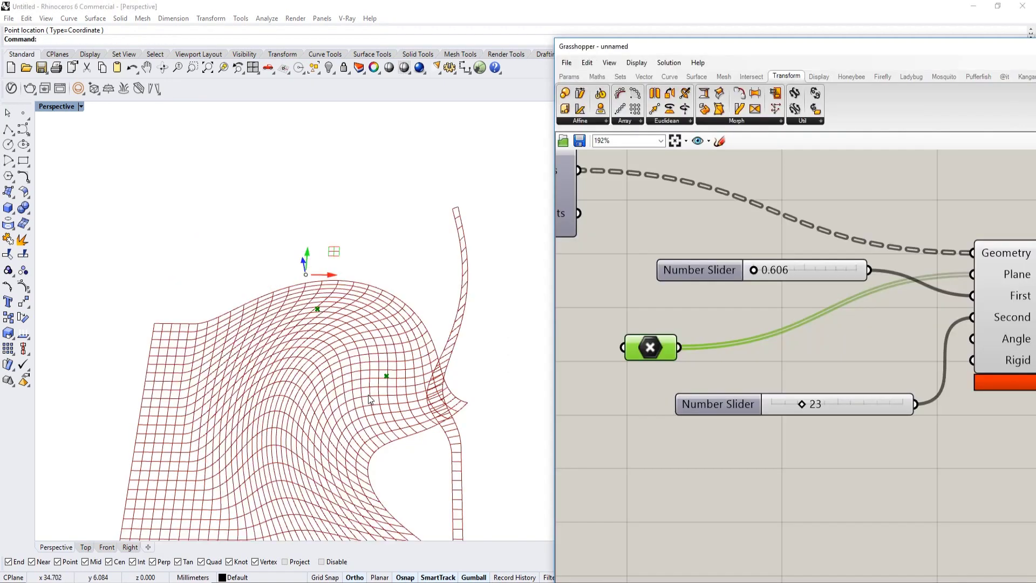
scroll(817, 282, "down", 2)
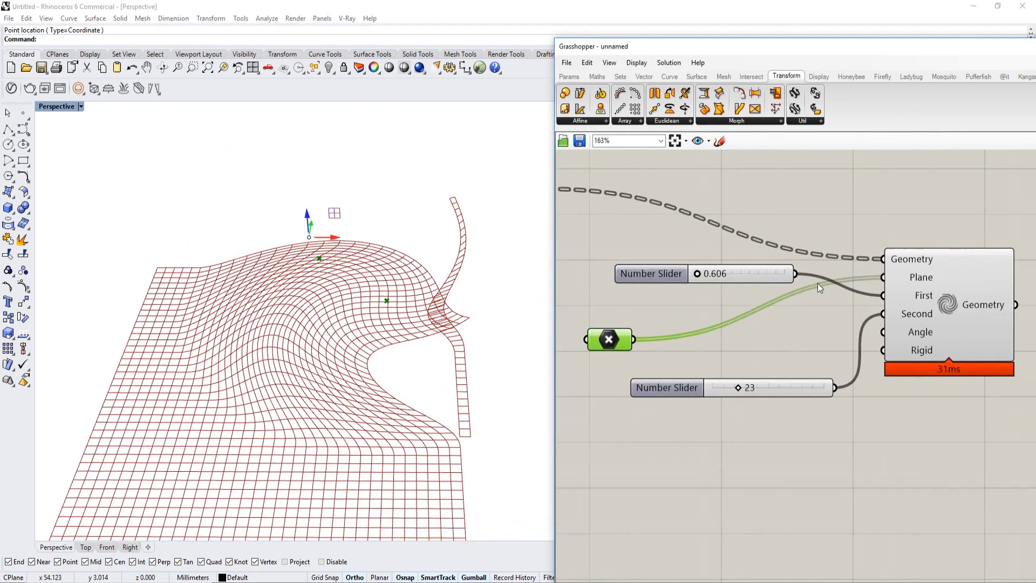
right_click_drag(390, 289, 388, 316)
right_click_drag(716, 310, 698, 312)
key("ctrl+z")
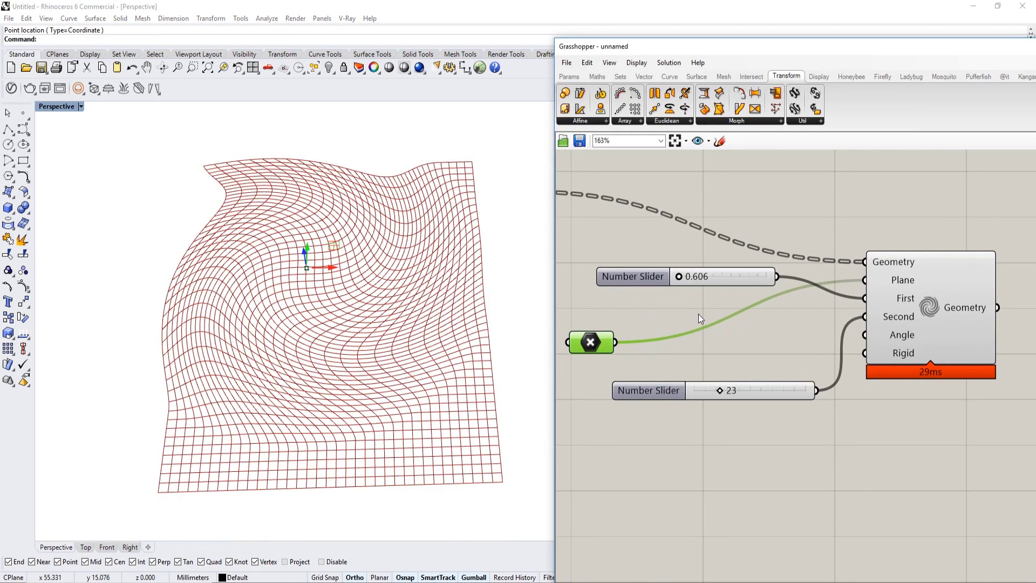
Shift the Maelstrom component farther from its sliders and connect a new real-number slider of 2.000 to its Angle input
right_click_drag(794, 448, 728, 447)
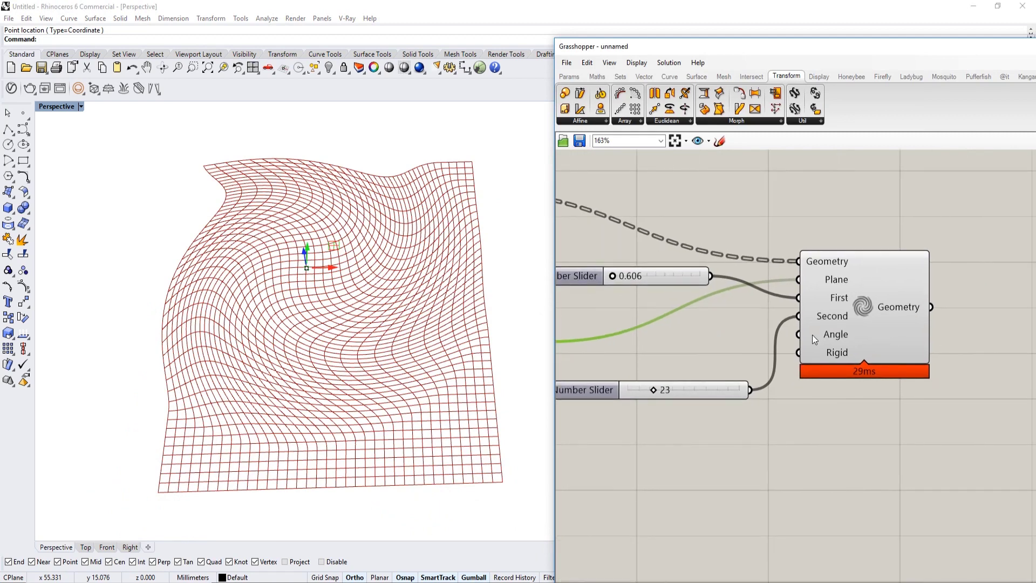
left_click_drag(876, 331, 925, 358)
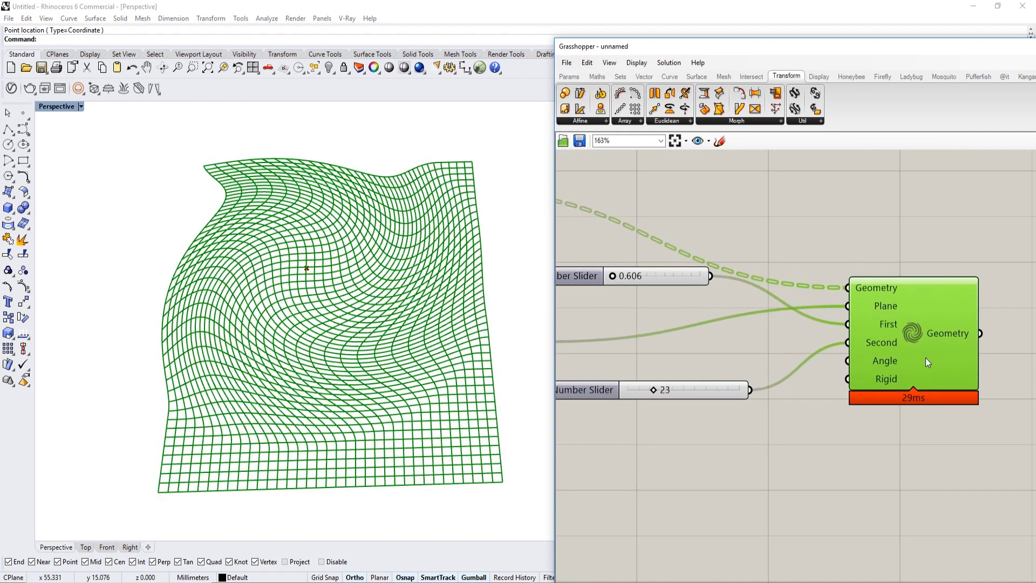
double_click(654, 460)
type("2")
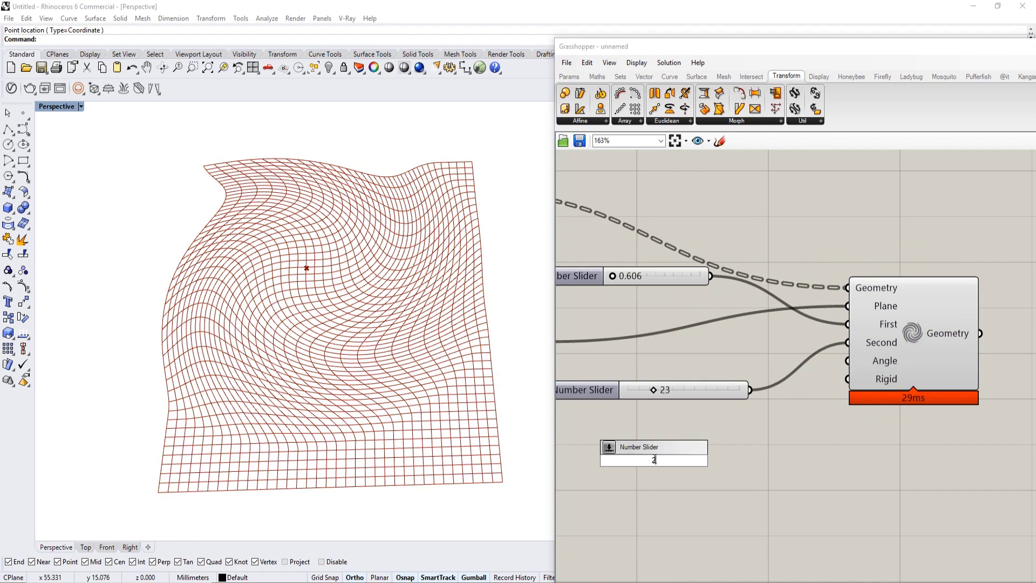
key("Return")
double_click(654, 460)
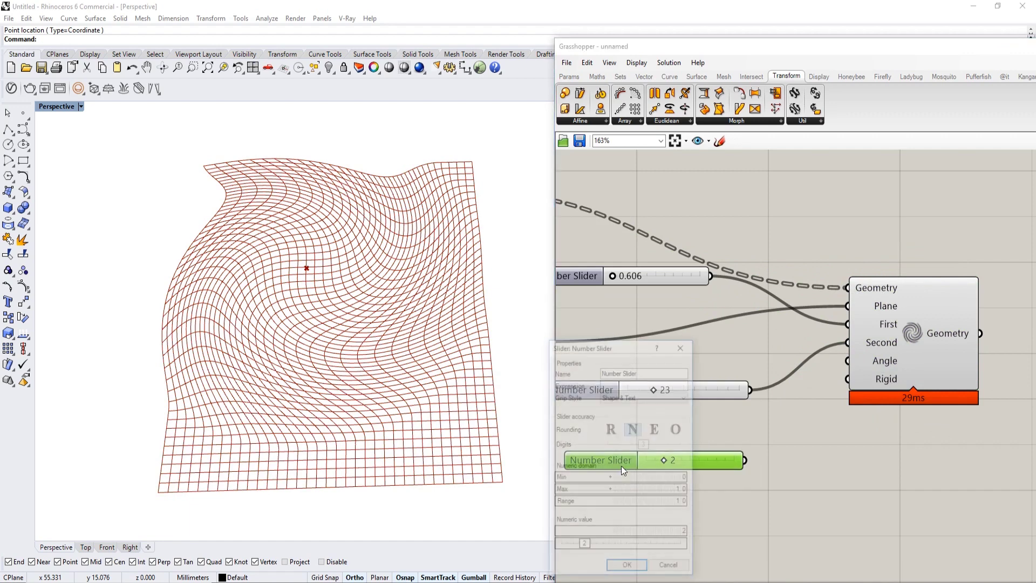
left_click(626, 566)
left_click_drag(745, 461, 847, 361)
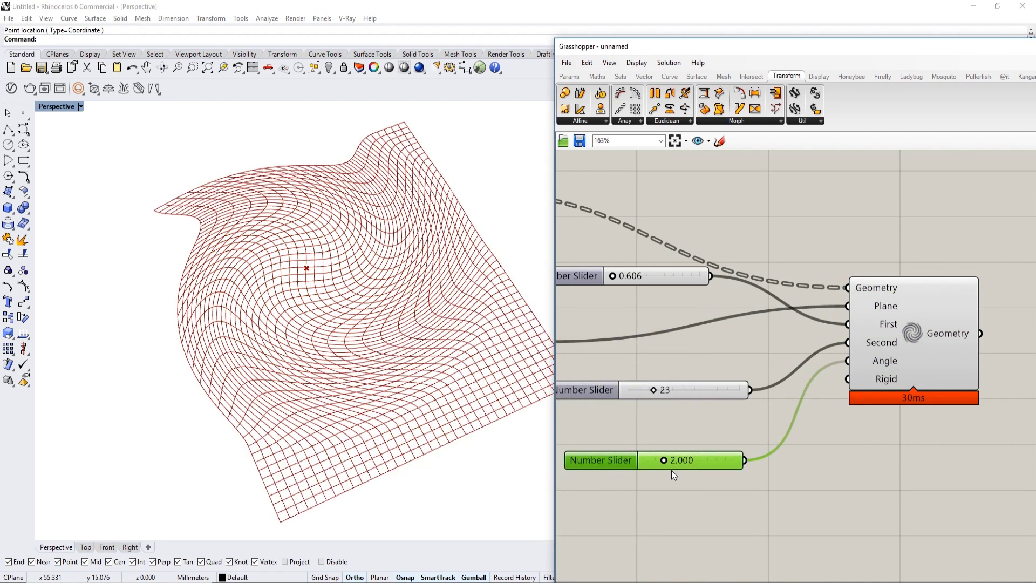
Set the Maelstrom's Angle to 0.772 and inspect the swirled cells up close
mouse_move(664, 460)
left_mouse_down()
mouse_move(734, 460)
mouse_move(642, 464)
mouse_move(654, 463)
left_mouse_up()
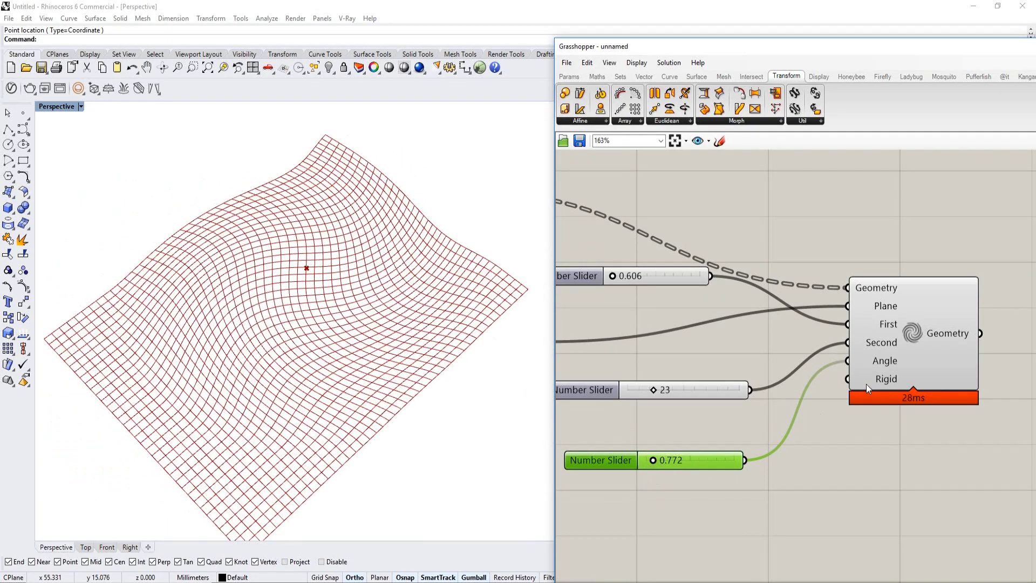
scroll(340, 286, "up", 3)
scroll(354, 325, "up", 3)
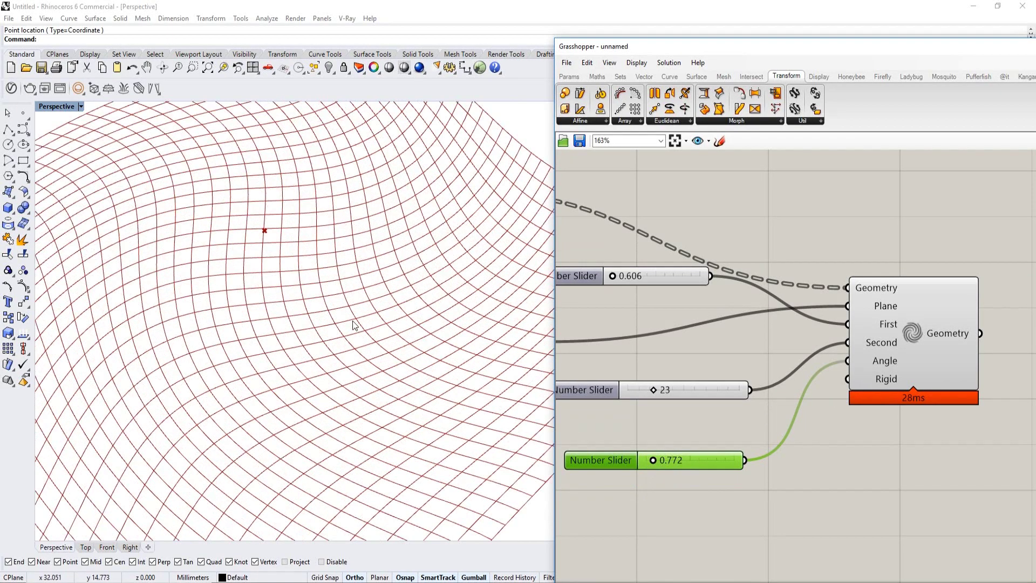
scroll(353, 322, "up", 2)
scroll(353, 322, "down", 4)
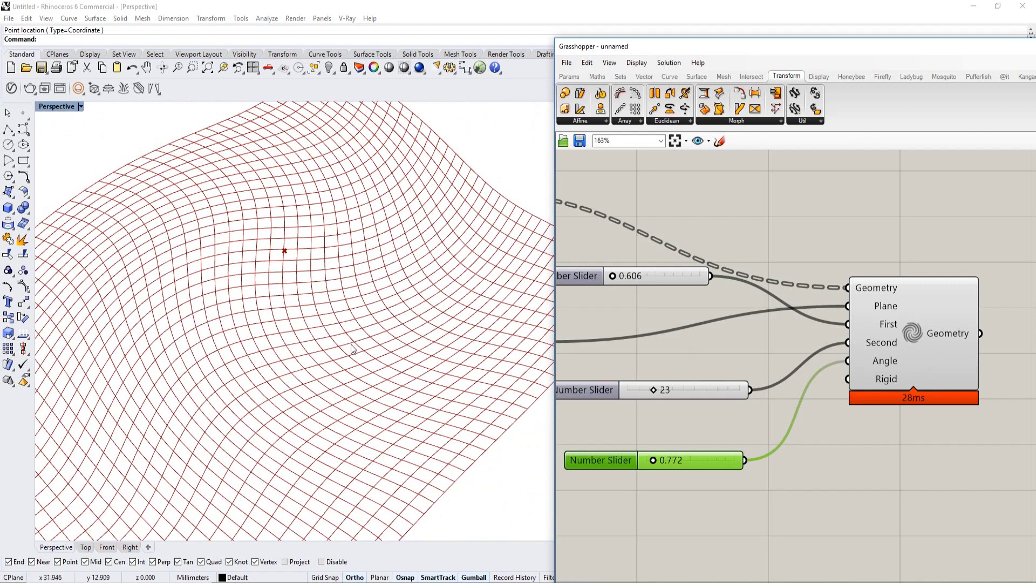
Set the Maelstrom's Rigid input to True and inspect the cells around the swirl
right_click(871, 373)
mouse_move(918, 496)
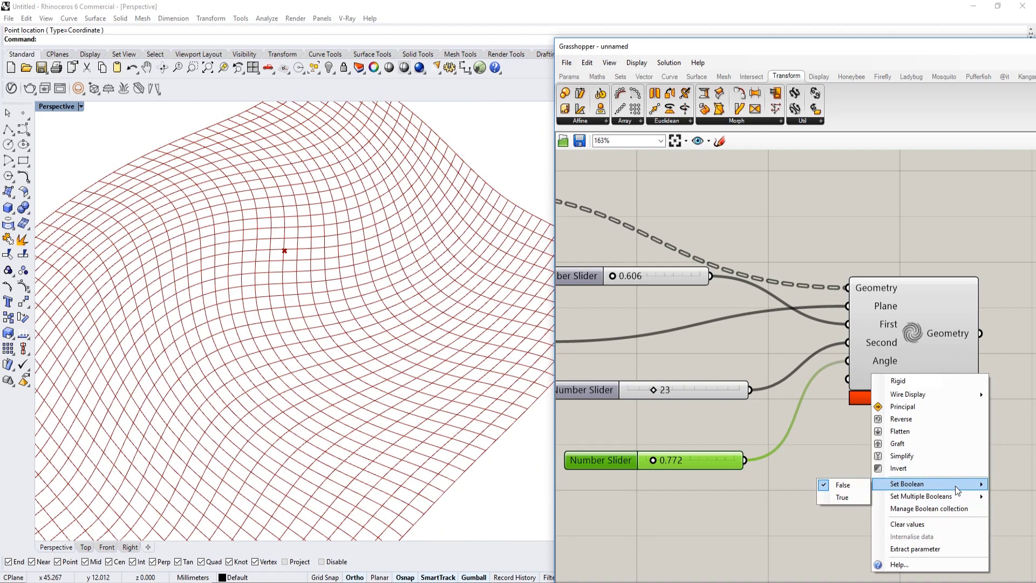
left_click(844, 497)
scroll(395, 399, "up", 3)
scroll(410, 383, "up", 2)
scroll(389, 387, "down", 5)
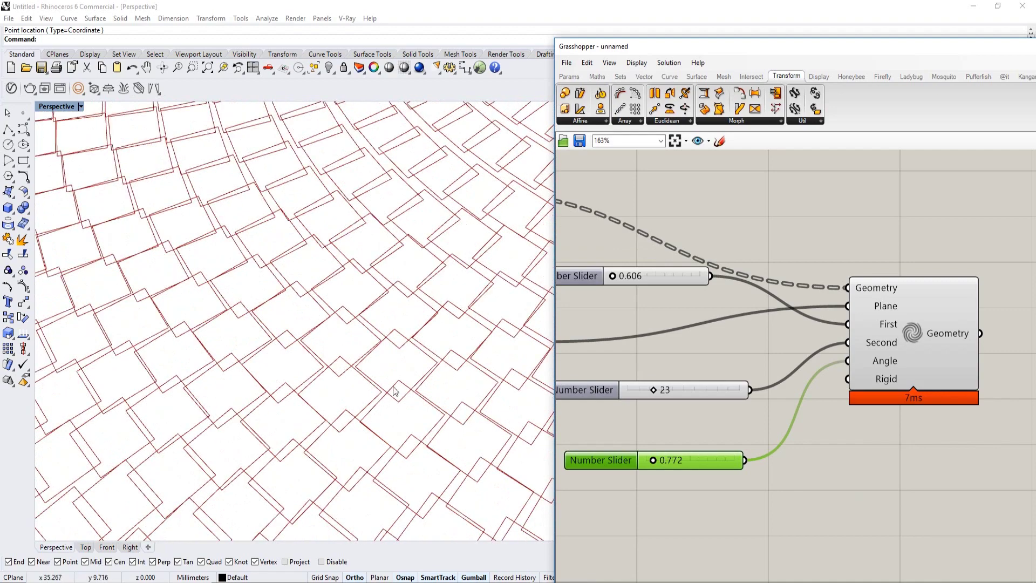
scroll(179, 492, "down", 3)
scroll(241, 481, "up", 3)
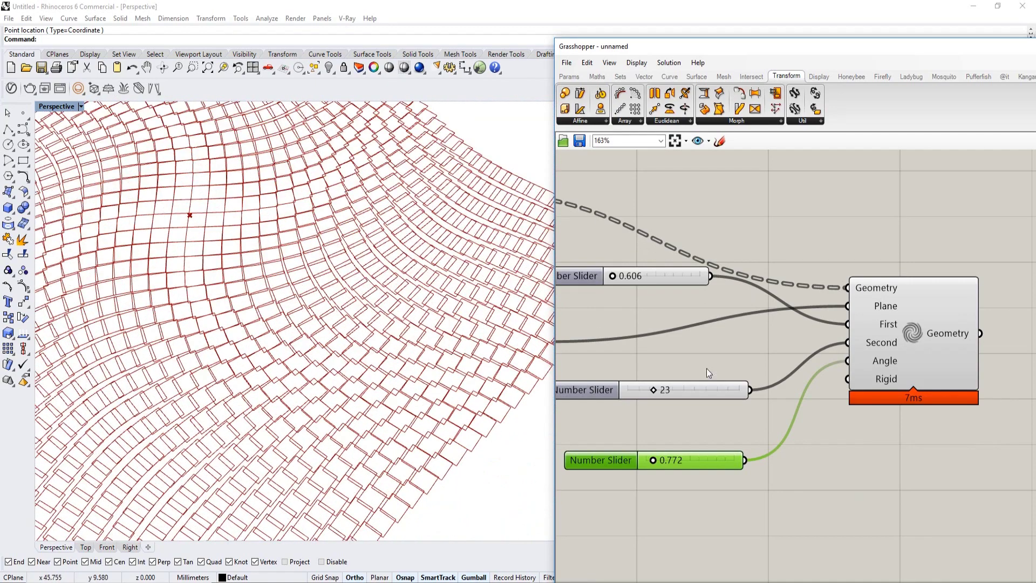
Return the Maelstrom's Rigid input to False
right_click(864, 383)
mouse_move(947, 491)
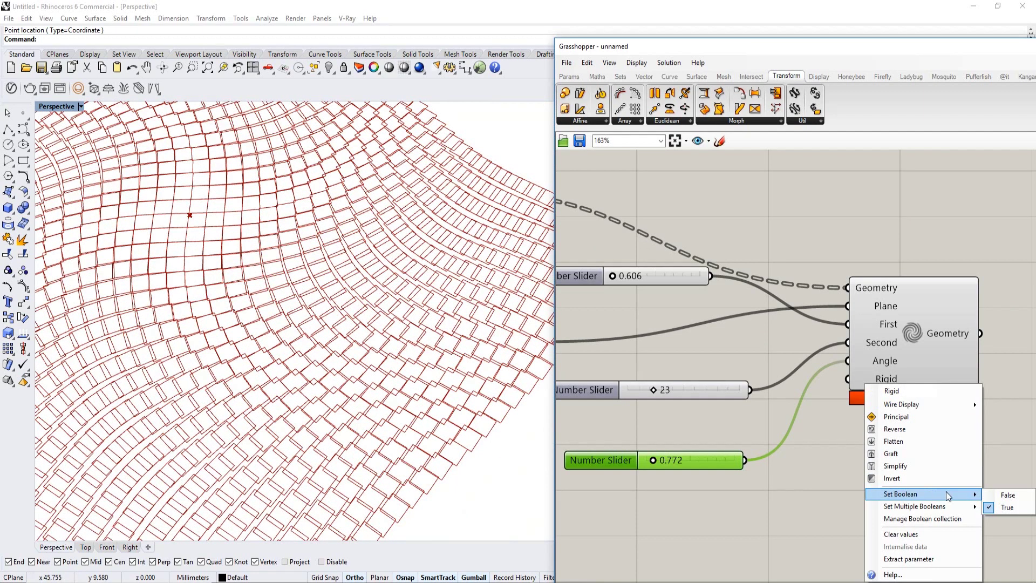
left_click(995, 491)
scroll(437, 421, "down", 5)
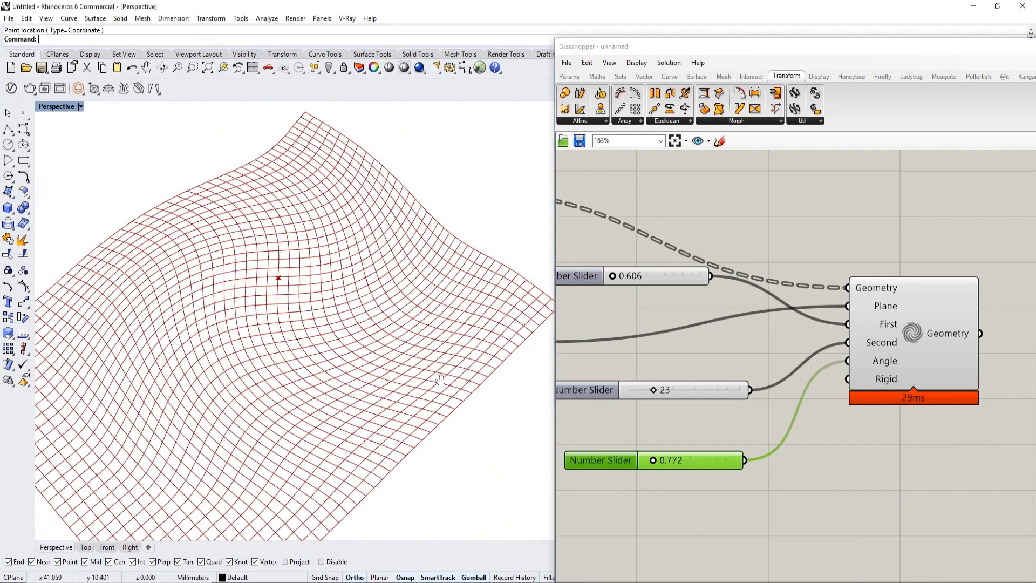
right_click_drag(864, 368, 786, 354)
left_click(869, 317)
right_click_drag(870, 317, 712, 319)
scroll(712, 319, "down", 1)
left_click(696, 404)
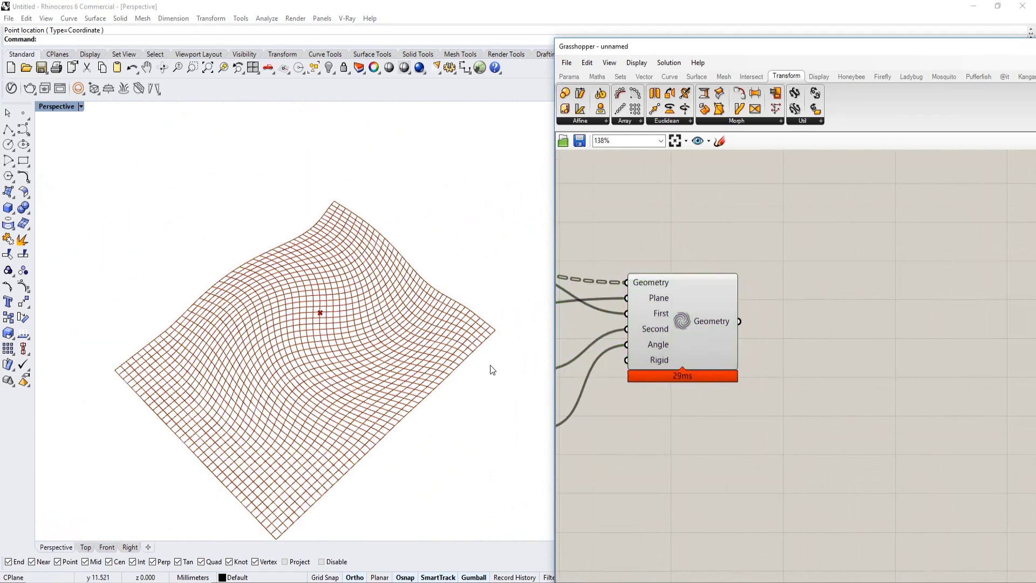
right_click_drag(475, 363, 330, 298)
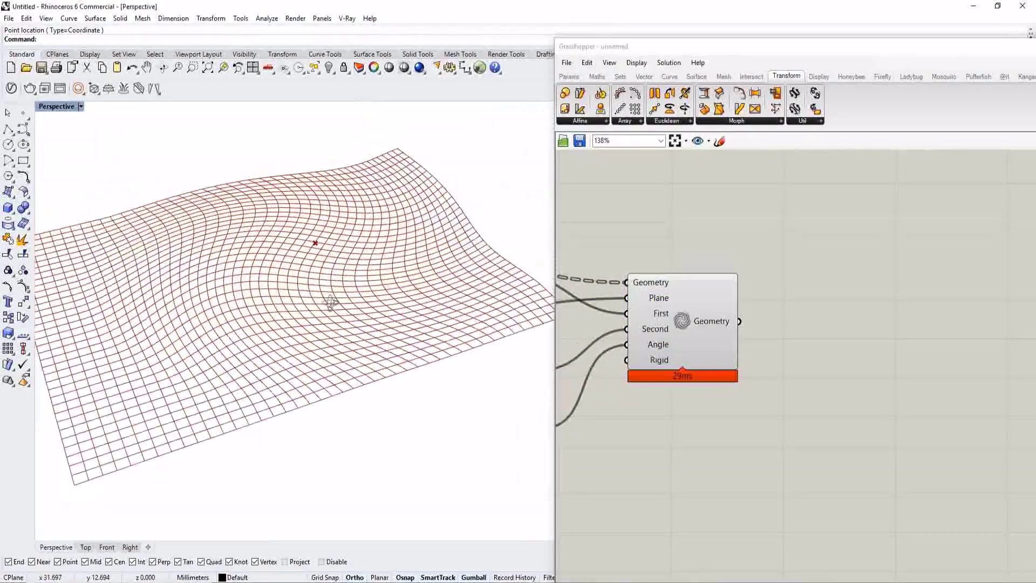
scroll(341, 333, "up", 3)
right_click_drag(341, 334, 360, 372)
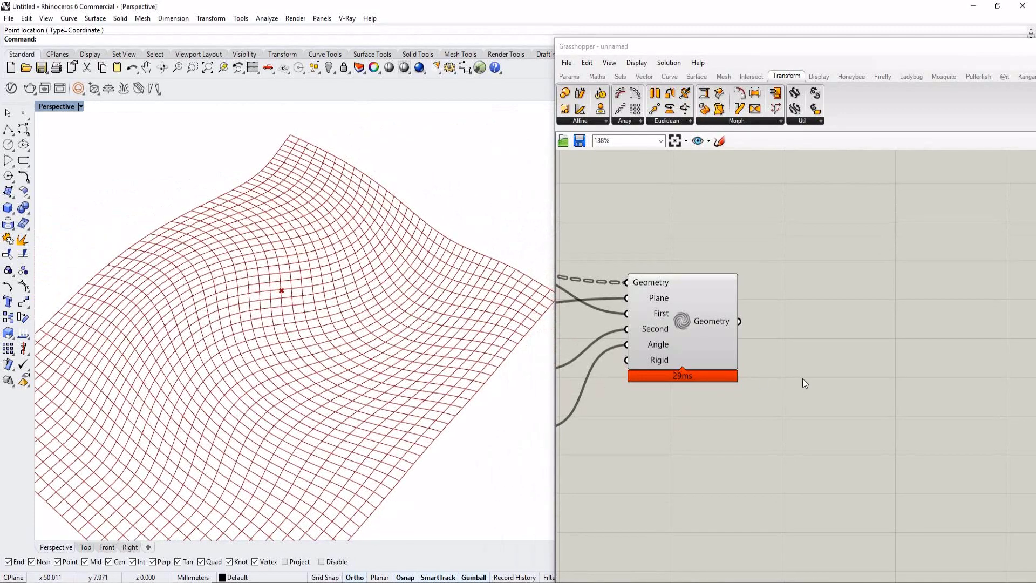
scroll(802, 377, "down", 1)
right_click_drag(812, 355, 852, 395)
scroll(852, 396, "down", 2)
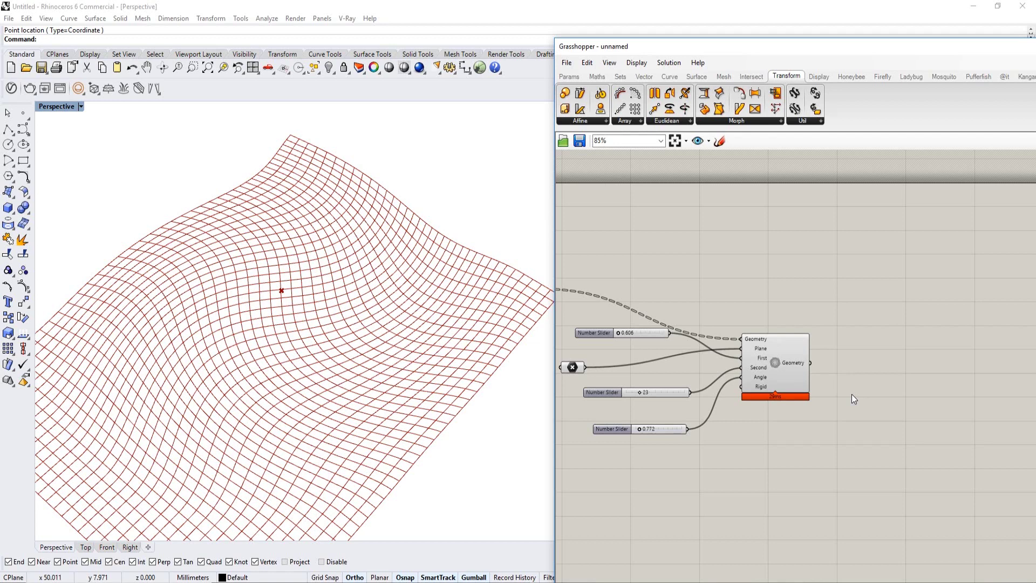
right_click_drag(852, 394, 840, 335)
double_click(839, 309)
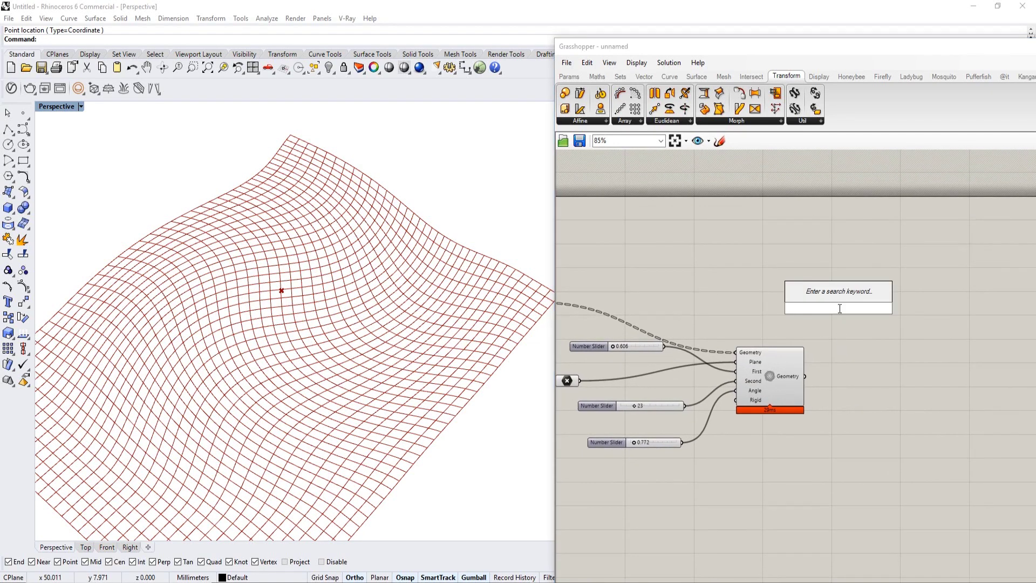
key("Escape")
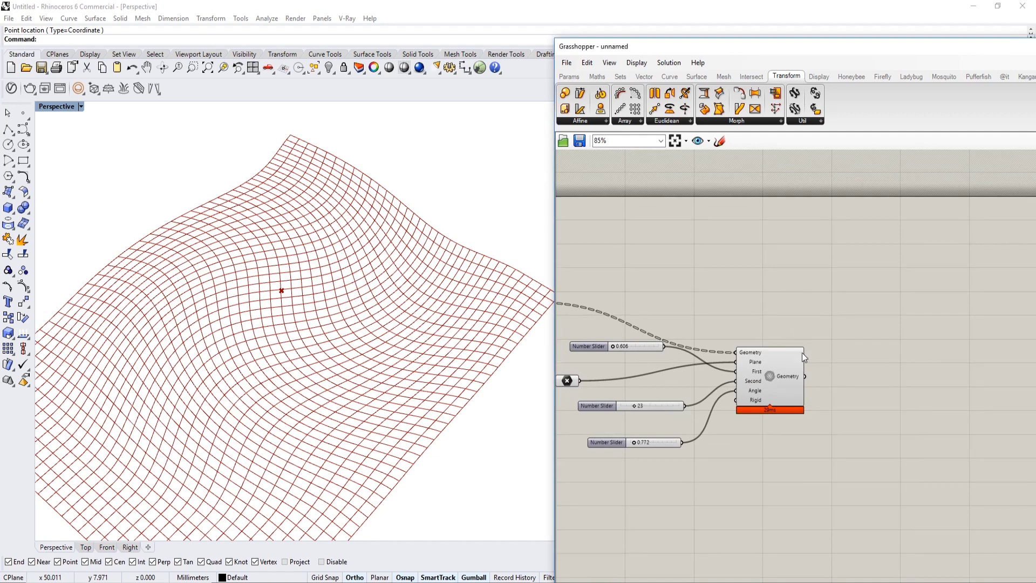
Add a List Item component above and beyond the Maelstrom's Geometry output
scroll(800, 378, "up", 3)
mouse_move(789, 371)
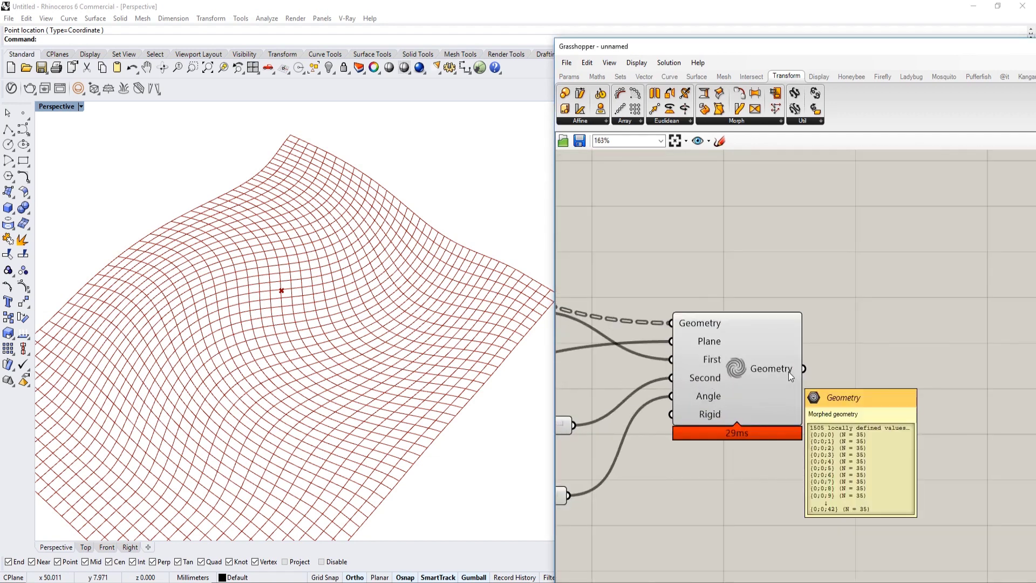
right_click_drag(770, 368, 727, 374)
right_click_drag(865, 264, 818, 282)
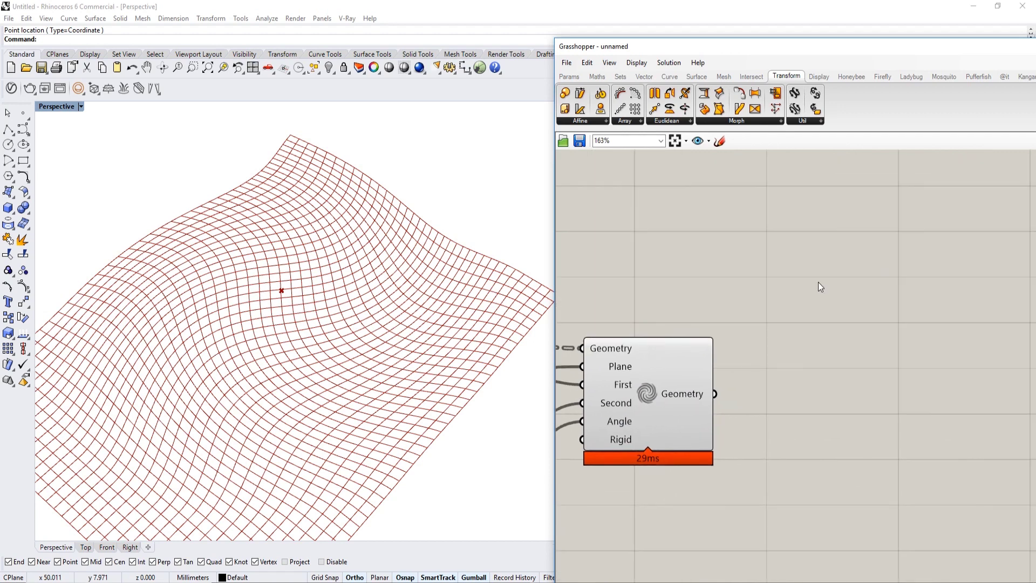
double_click(818, 281)
type("lis")
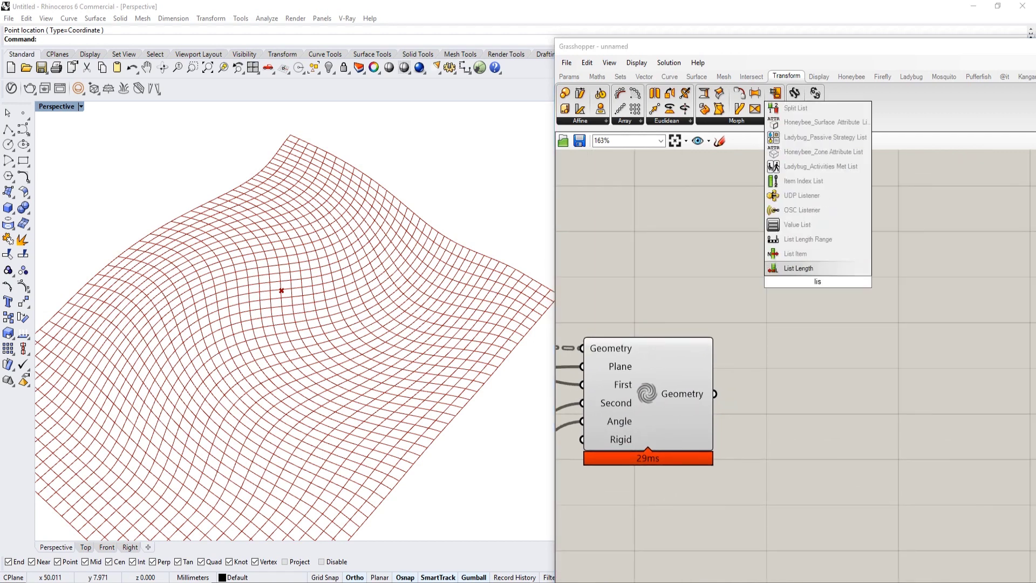
left_click(811, 253)
left_click_drag(797, 283, 821, 254)
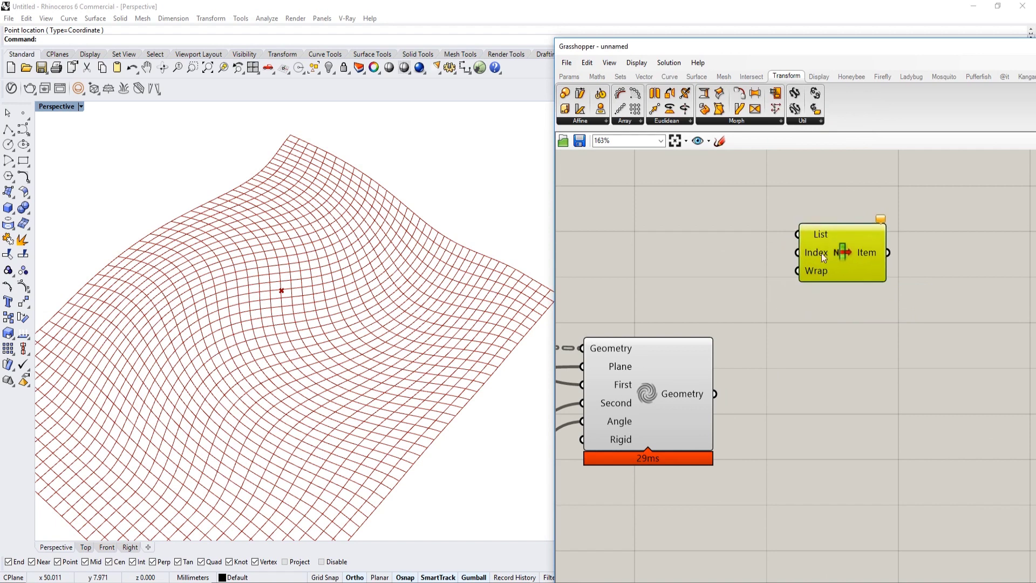
Add a List Length component between the Maelstrom and the List Item
double_click(744, 274)
type("list len")
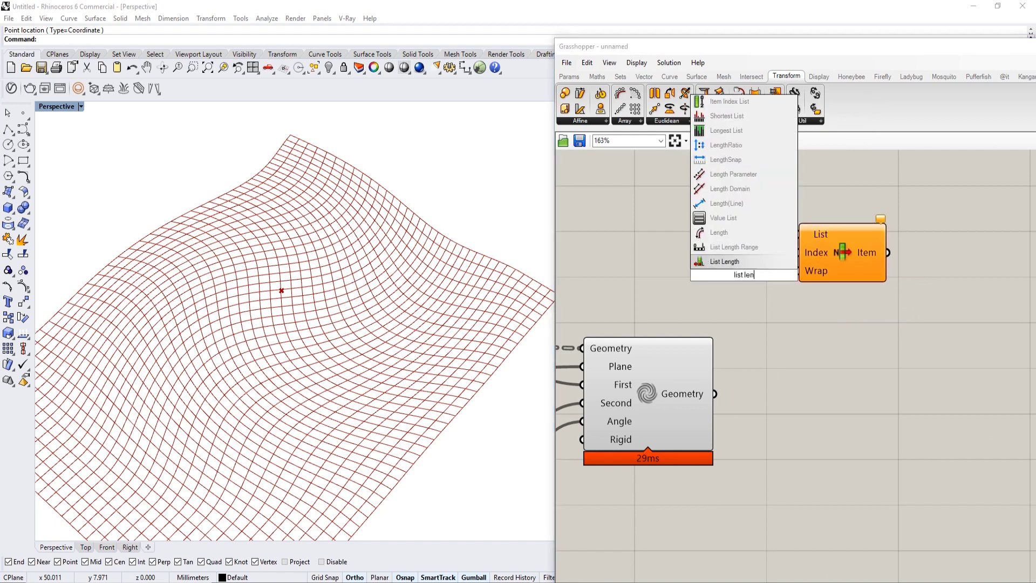
left_click(740, 262)
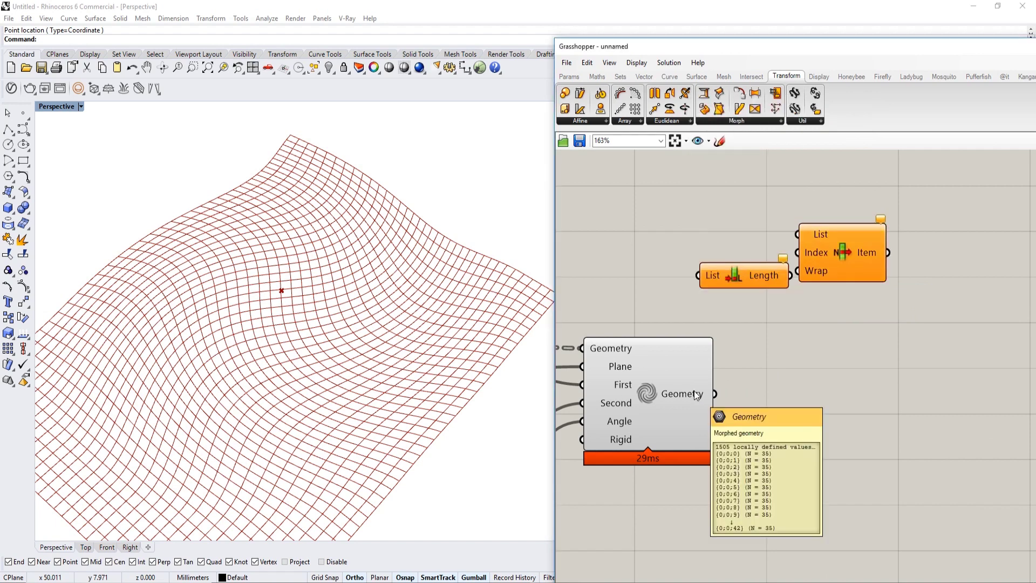
Flatten the Maelstrom's Geometry output, connect it to the List Length's List input and check the resulting length
right_click(699, 393)
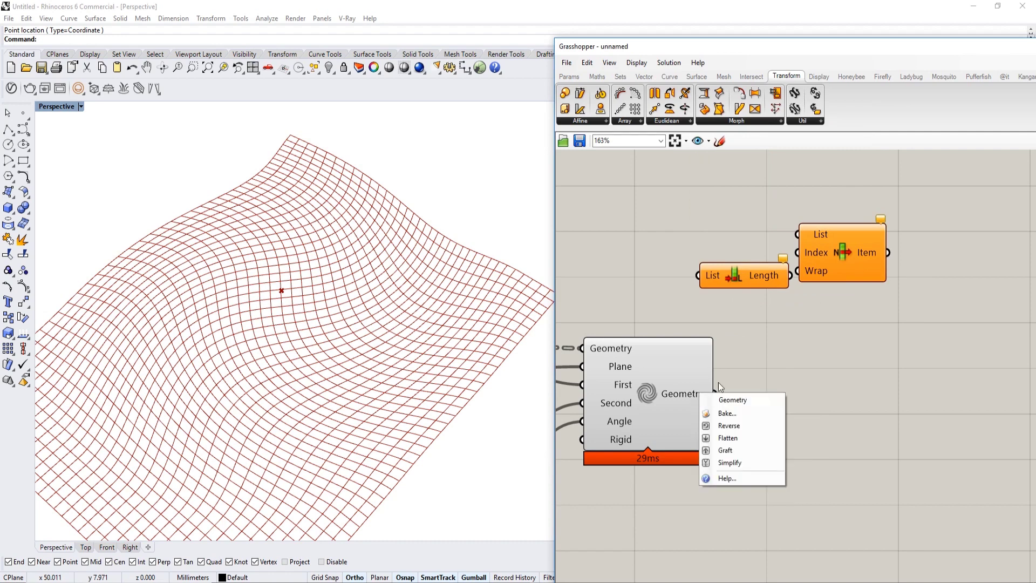
left_click(726, 439)
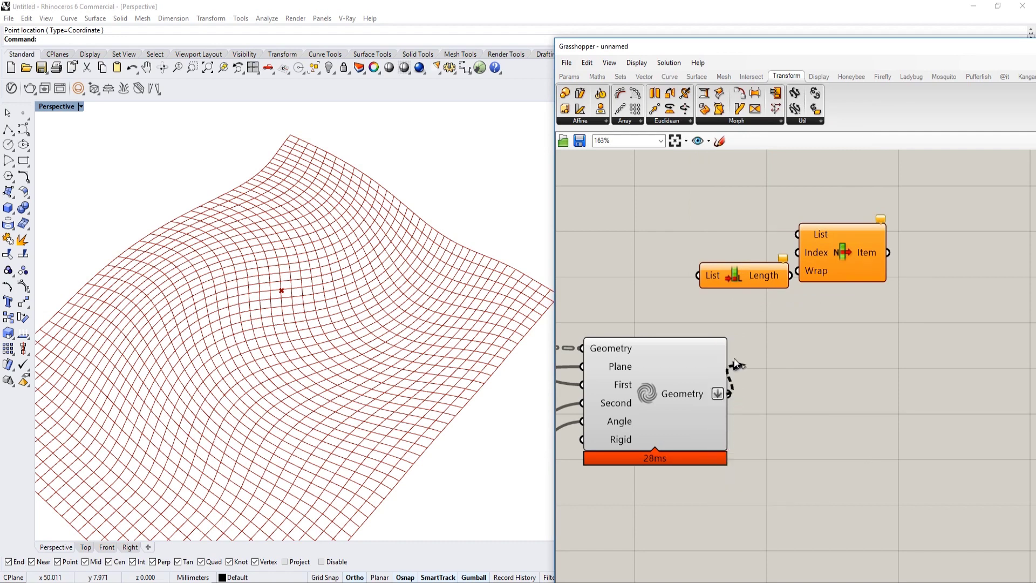
left_click_drag(728, 394, 698, 275)
mouse_move(774, 276)
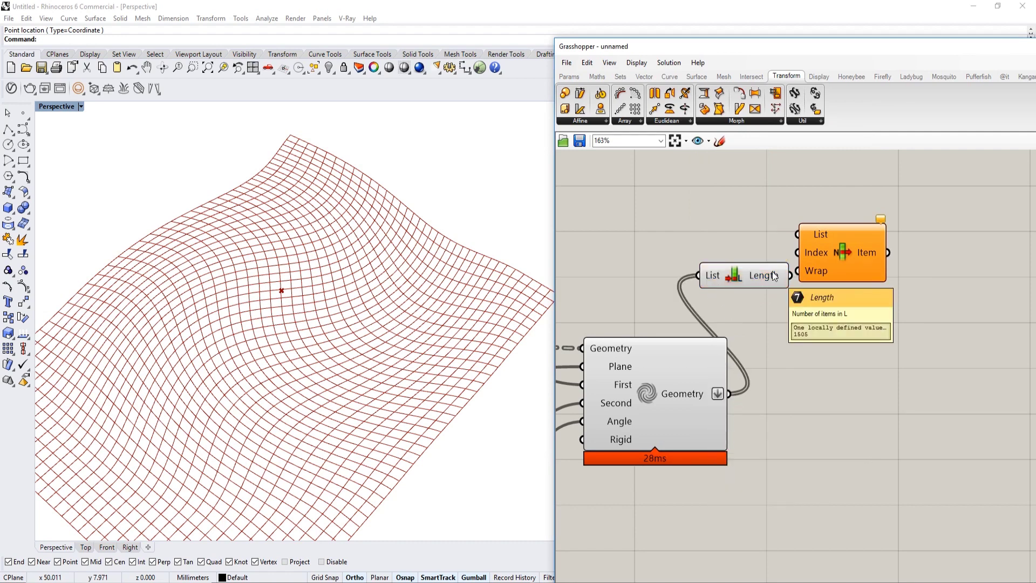
Move the List Item component farther away from the List Length component
right_click_drag(774, 275, 699, 337)
left_click_drag(781, 320, 883, 217)
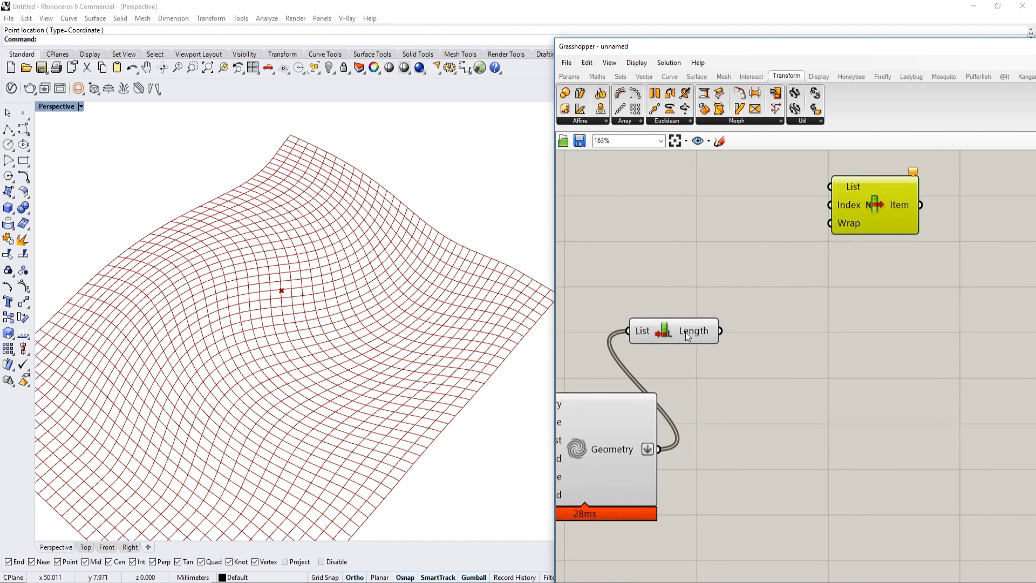
Add a Series component just below the List Item and connect the List Length's Length output to its Count input
left_click_drag(674, 332, 712, 274)
mouse_move(769, 357)
right_mouse_down()
mouse_move(762, 346)
mouse_move(763, 357)
right_mouse_up()
double_click(763, 356)
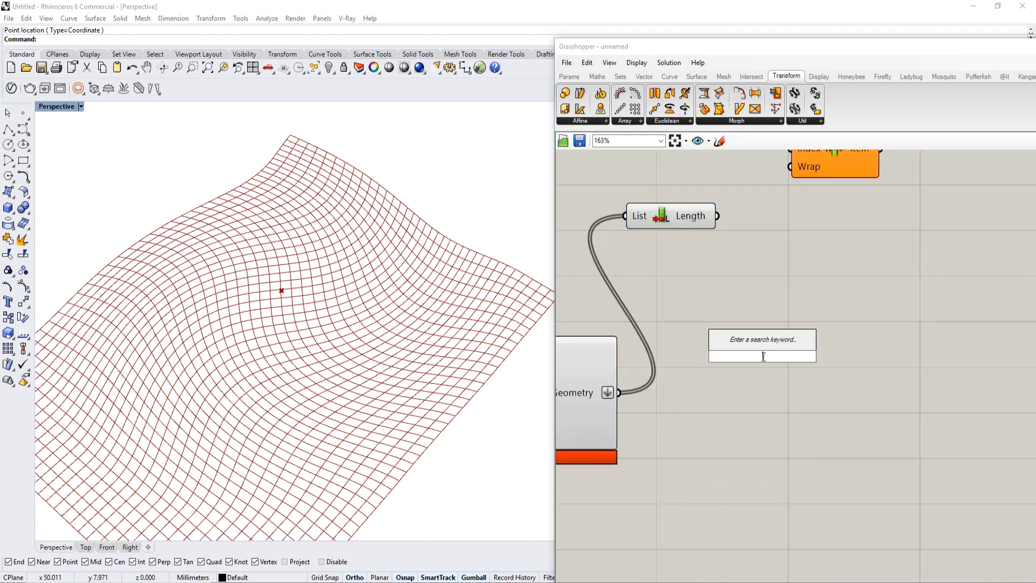
type("series")
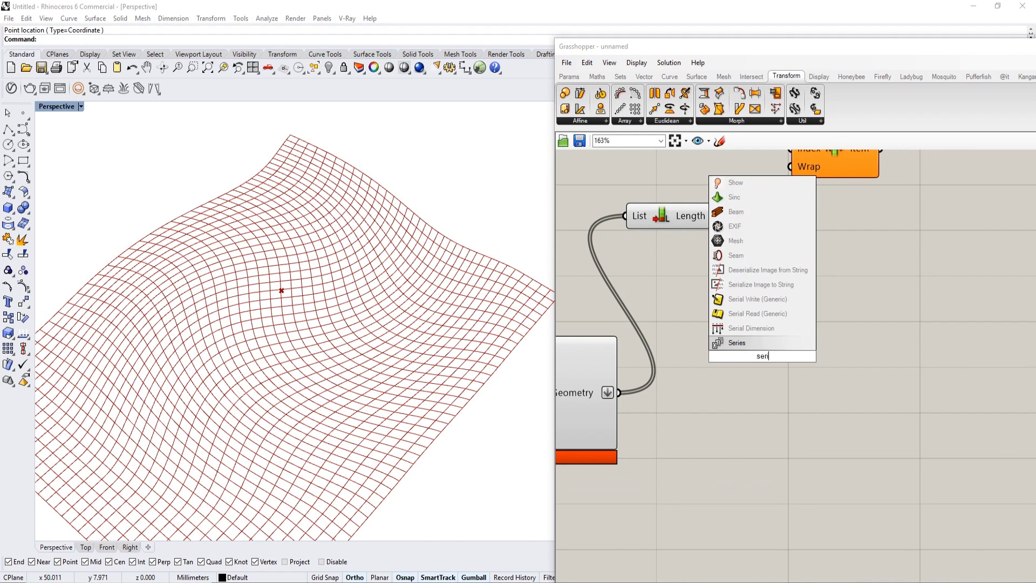
key("Return")
left_click_drag(801, 334, 894, 235)
right_click_drag(894, 235, 858, 276)
left_click_drag(859, 276, 865, 249)
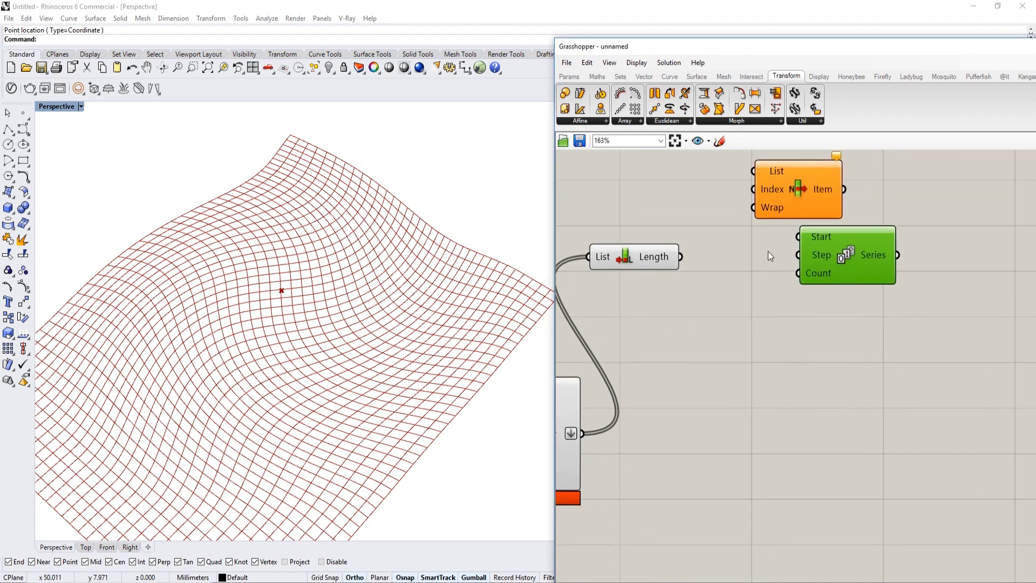
left_click_drag(681, 257, 798, 273)
mouse_move(872, 262)
right_mouse_down()
mouse_move(808, 260)
mouse_move(878, 270)
right_mouse_up()
Add a number slider with a maximum of 1 and real-number rounding, set to 0.122, and feed it into the Series' Step
right_click_drag(721, 225, 721, 272)
double_click(641, 248)
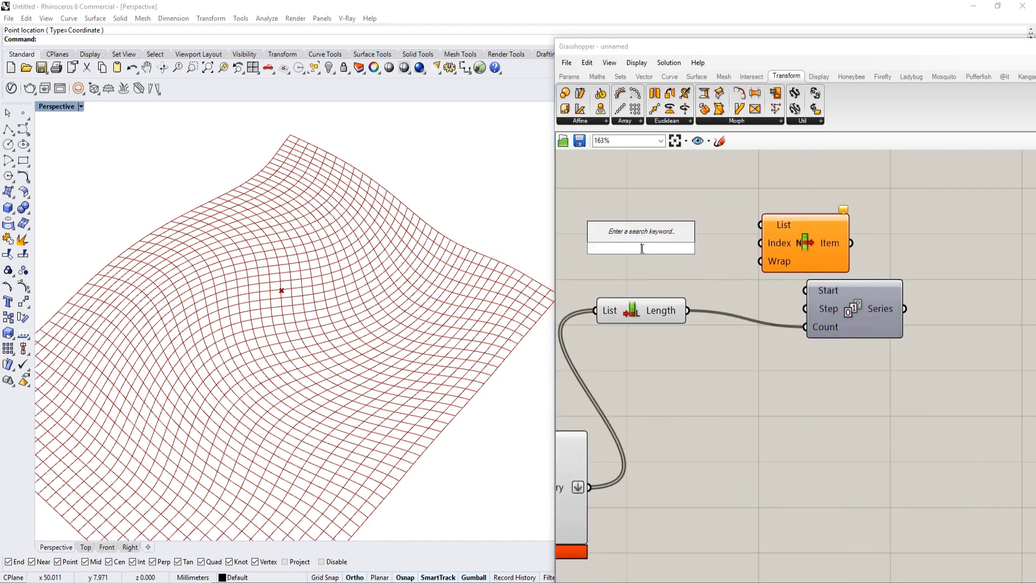
left_click(694, 286)
double_click(641, 263)
type("1")
key("Return")
double_click(598, 268)
left_click(585, 239)
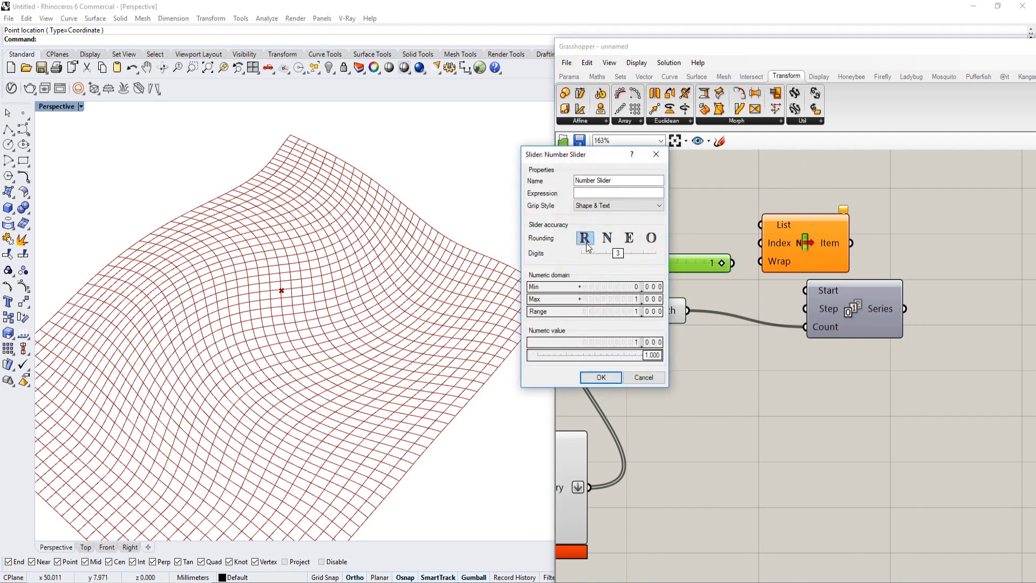
left_click(600, 374)
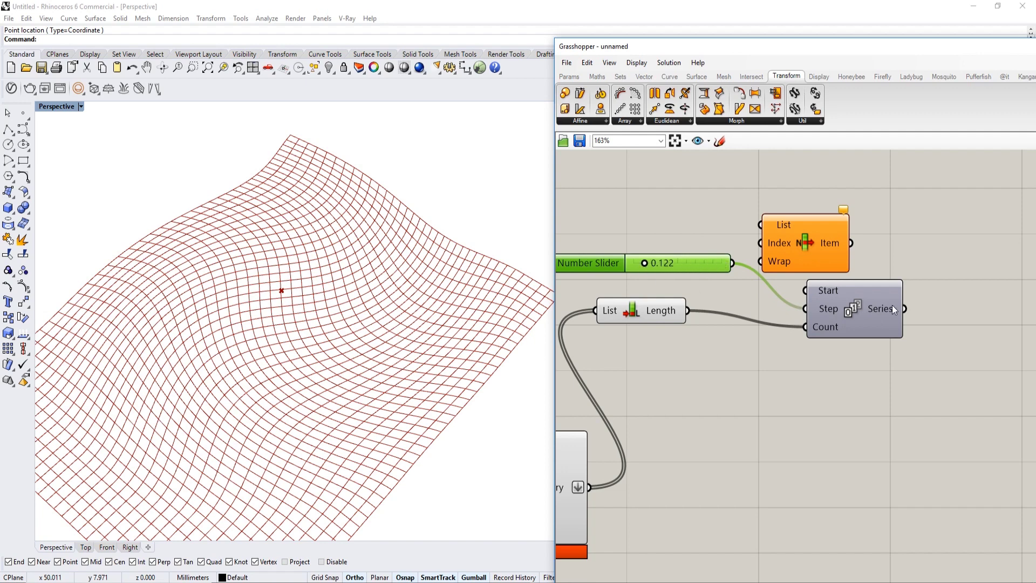
Add an Extrude component taking the Maelstrom's flattened Geometry as Base and the Series output as Direction
scroll(888, 304, "down", 1)
mouse_move(866, 293)
right_mouse_down()
mouse_move(787, 254)
mouse_move(833, 231)
mouse_move(880, 270)
mouse_move(874, 277)
right_mouse_up()
scroll(821, 328, "down", 1)
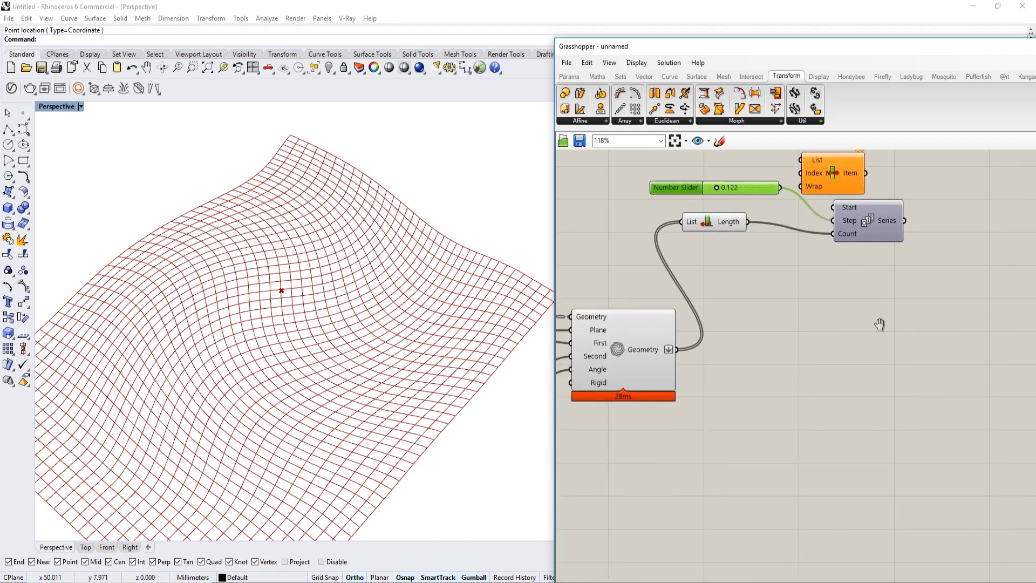
double_click(780, 342)
type("extrude")
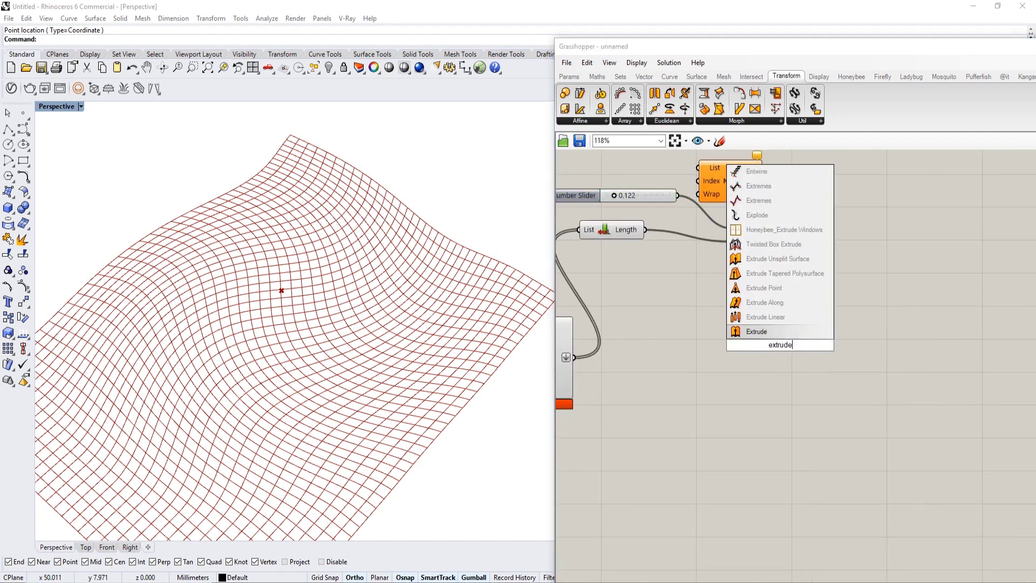
key("Return")
scroll(348, 384, "down", 1)
right_click_drag(348, 384, 360, 360, "shift")
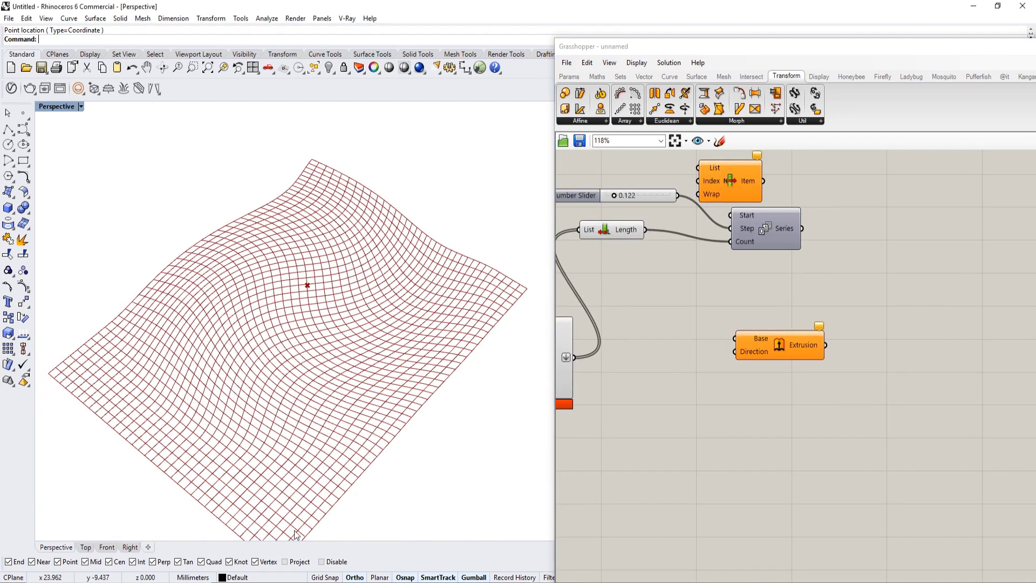
right_click_drag(684, 313, 756, 337)
left_click_drag(856, 367, 909, 343)
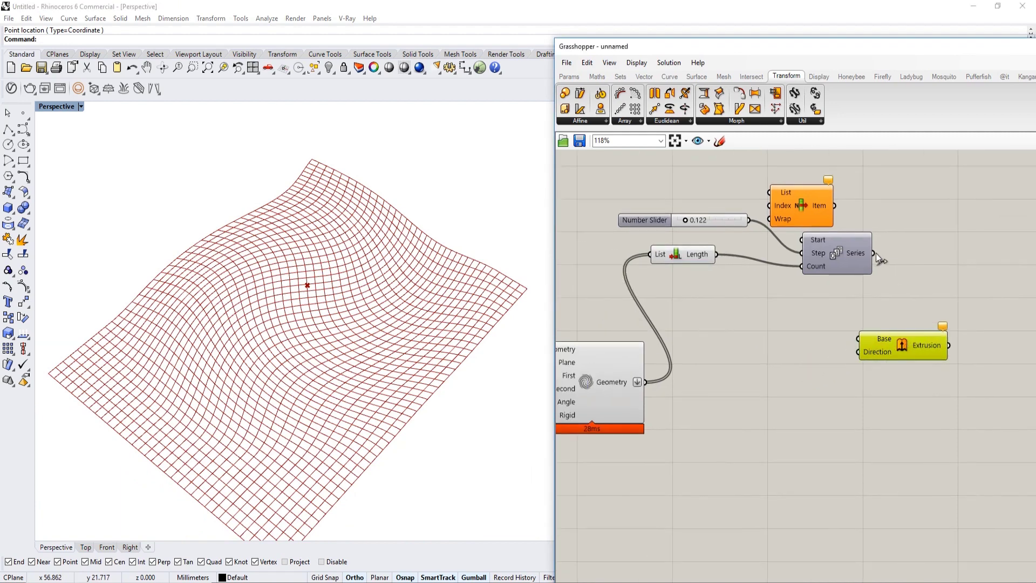
left_click_drag(858, 338, 645, 382)
left_click_drag(858, 354, 872, 253)
Insert a Unit Z vector as the Extrude's Direction, using the Series output as its Factor
right_click_drag(870, 258, 820, 265)
double_click(783, 439)
type("z")
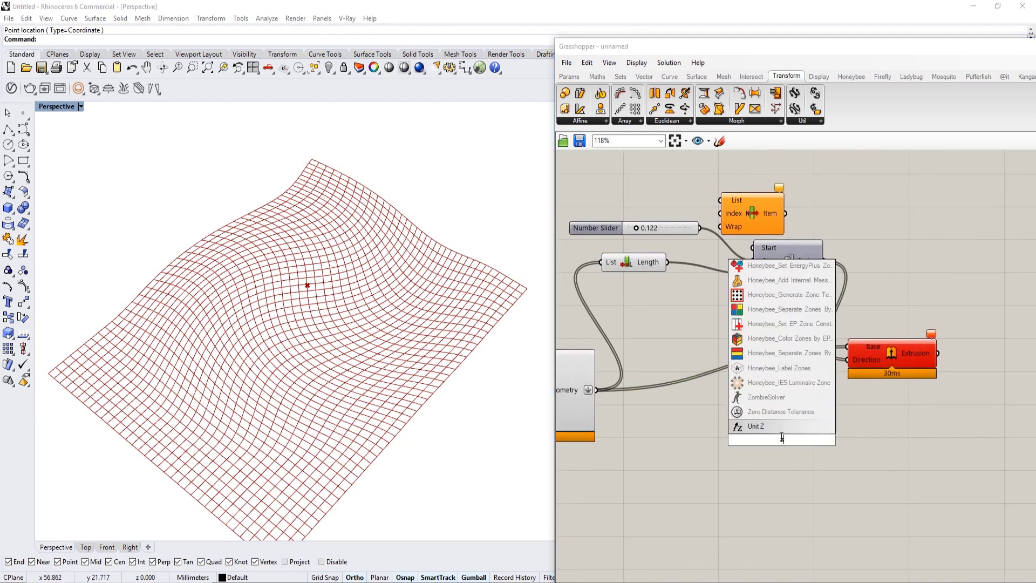
left_click(783, 428)
scroll(833, 438, "up", 1)
left_click_drag(827, 442, 850, 354)
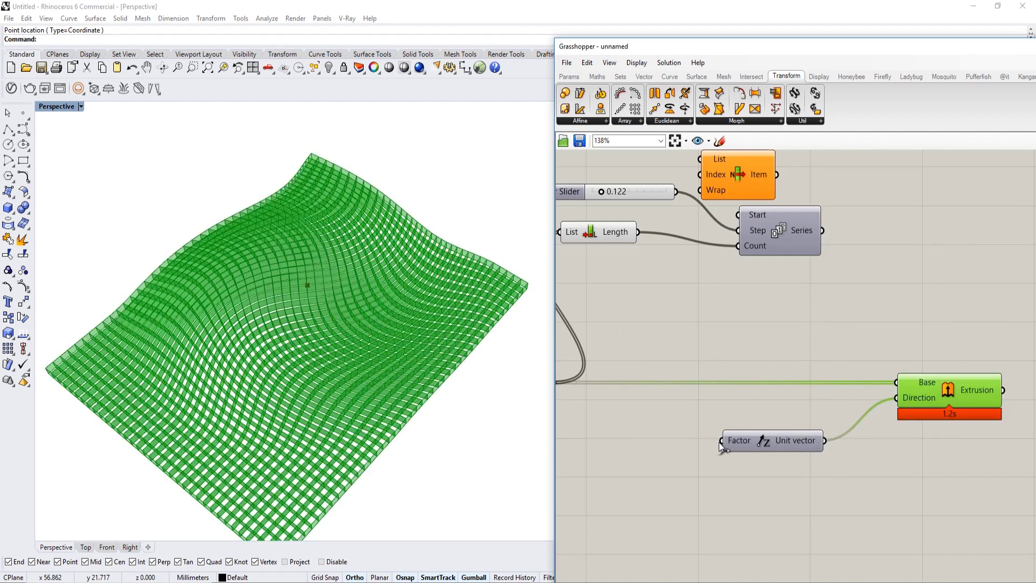
left_click_drag(720, 442, 821, 243)
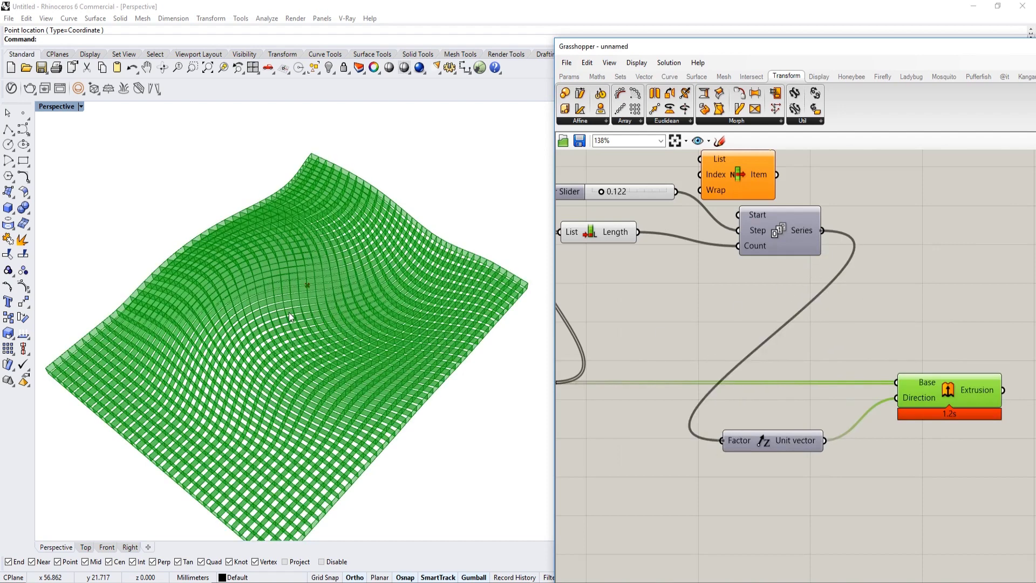
Limit the maximum of the slider feeding the Series' Step to 0.1
right_click_drag(367, 316, 445, 320)
scroll(443, 322, "up", 6)
scroll(418, 381, "down", 2)
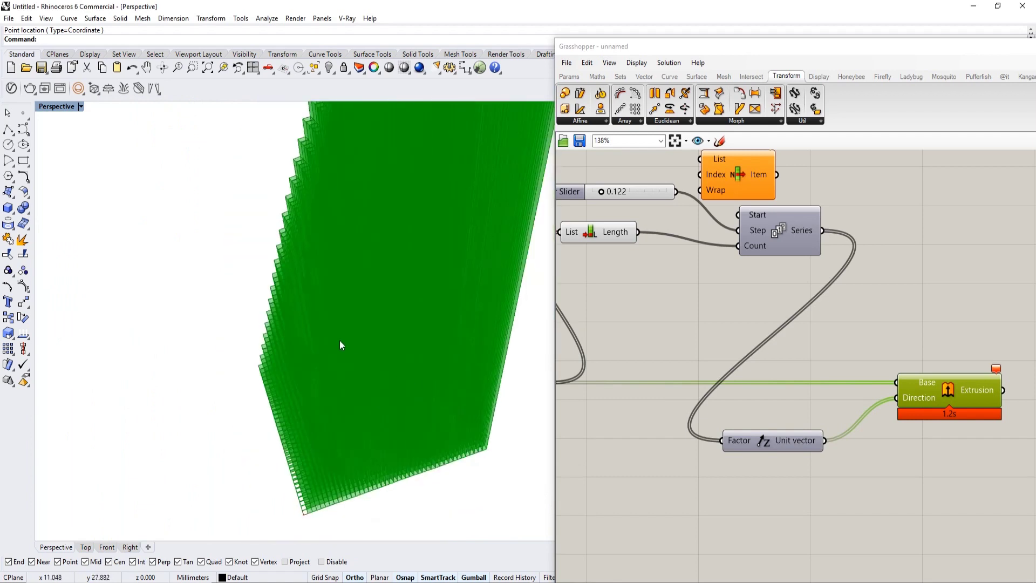
right_click_drag(783, 293, 819, 342)
scroll(643, 241, "up", 3)
double_click(683, 239)
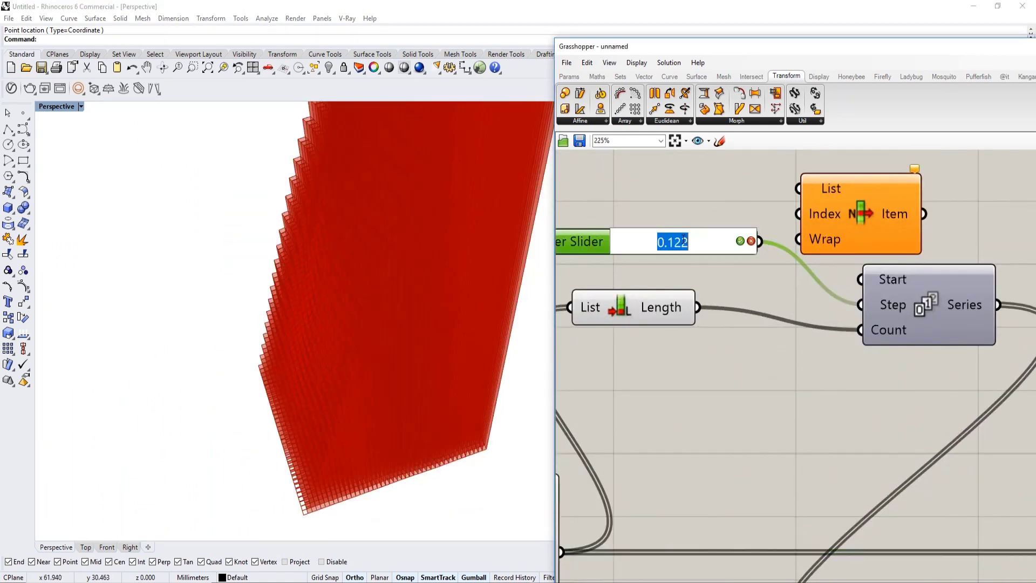
left_click(674, 241)
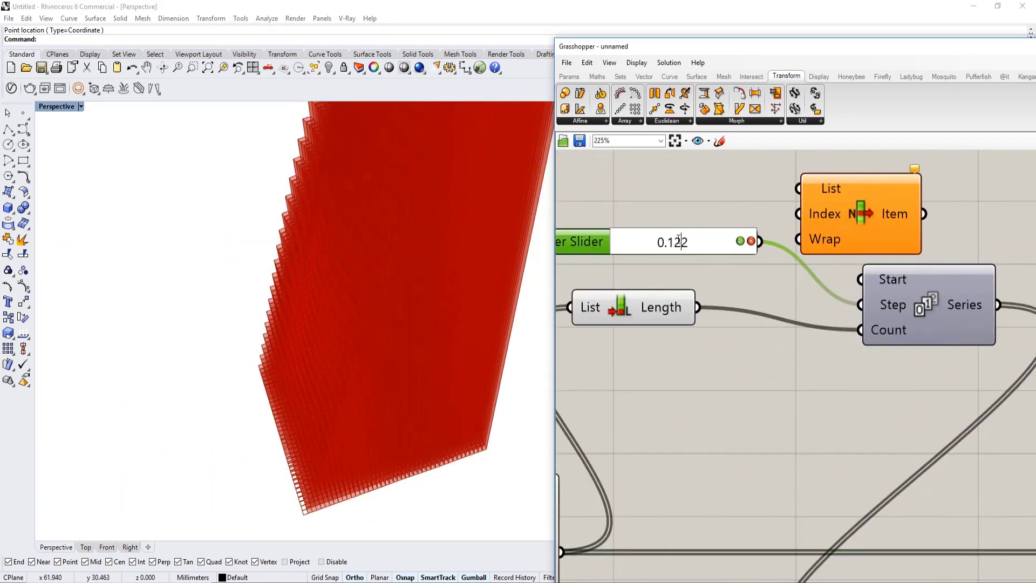
double_click(572, 248)
double_click(594, 278)
type("0.1")
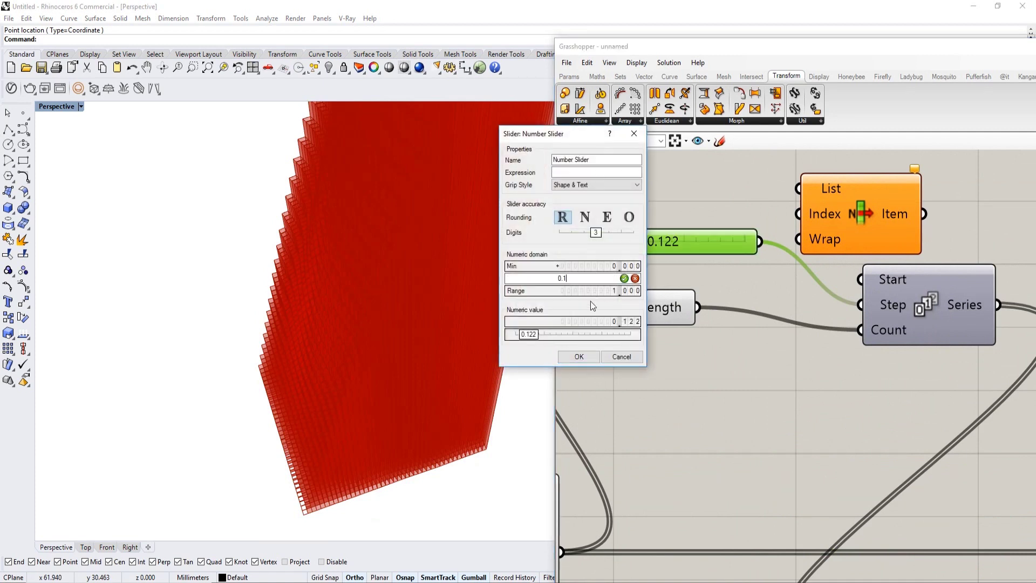
key("Return")
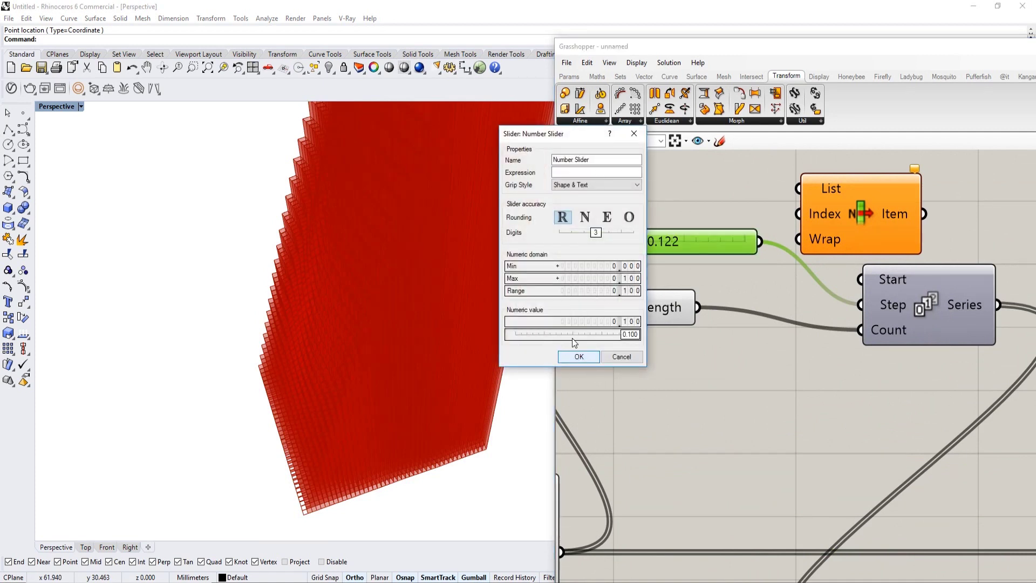
left_click(579, 357)
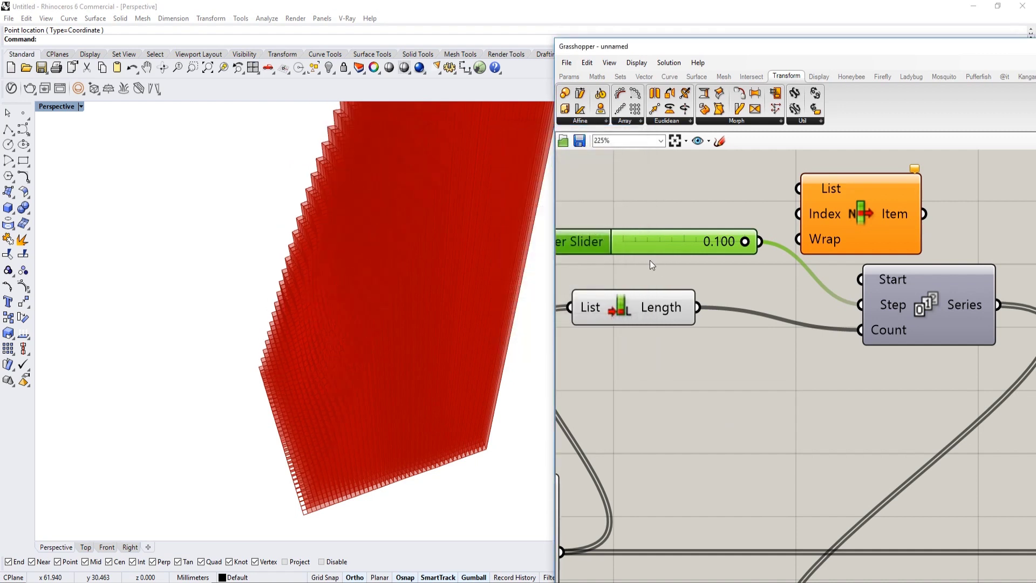
Set the slider feeding the Series' Step to 0.05
double_click(658, 243)
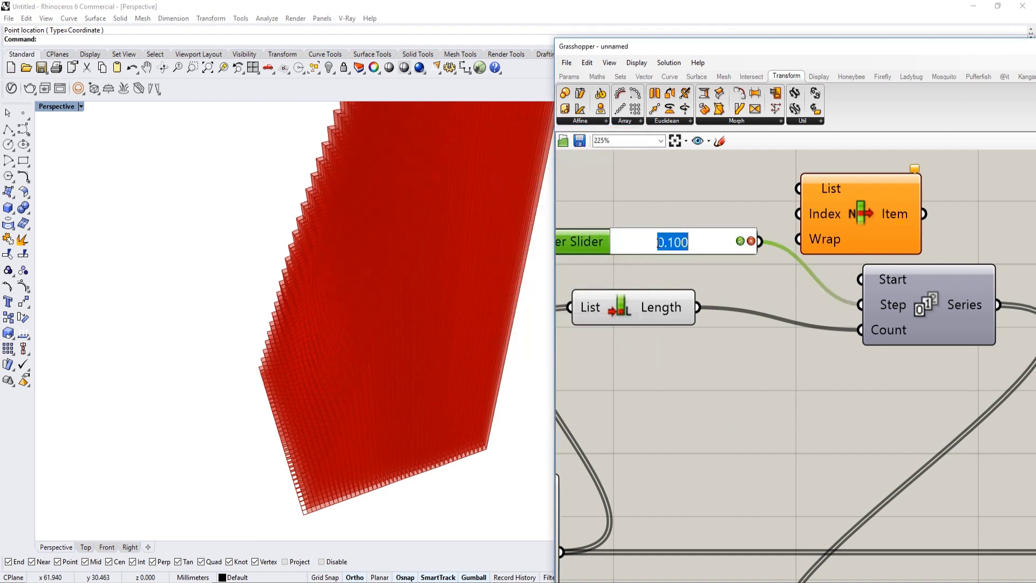
left_click(675, 242)
left_click(688, 243)
key("shift+Left")
key("shift+Left")
key("shift+Left")
key("BackSpace")
type("05")
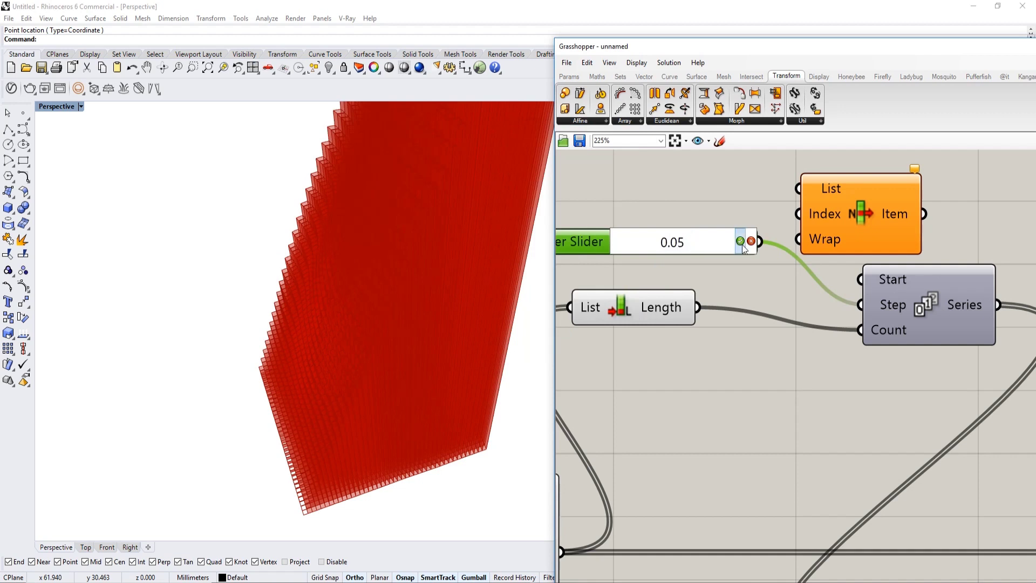
key("Return")
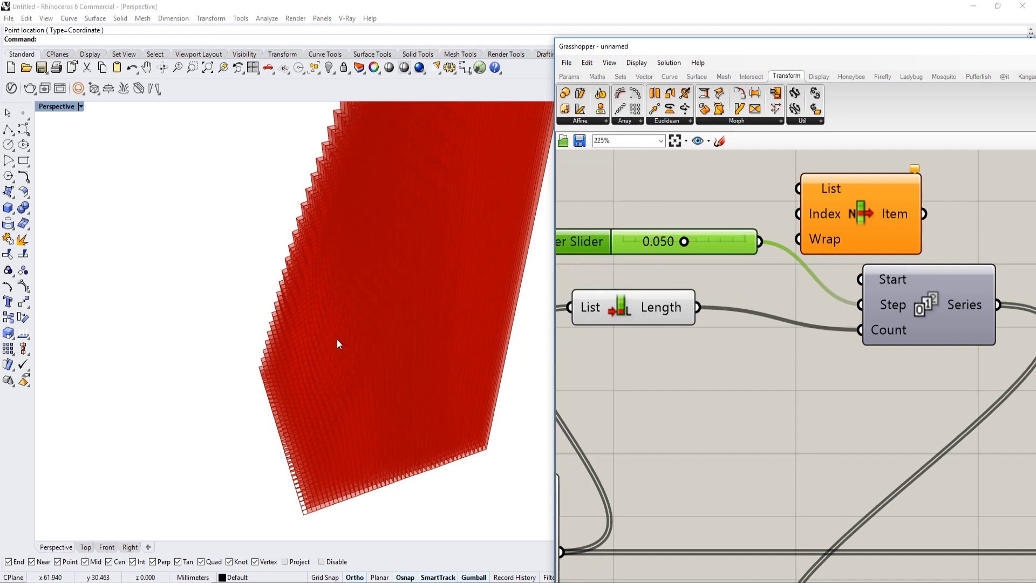
scroll(337, 339, "down", 5)
right_click_drag(337, 339, 378, 324)
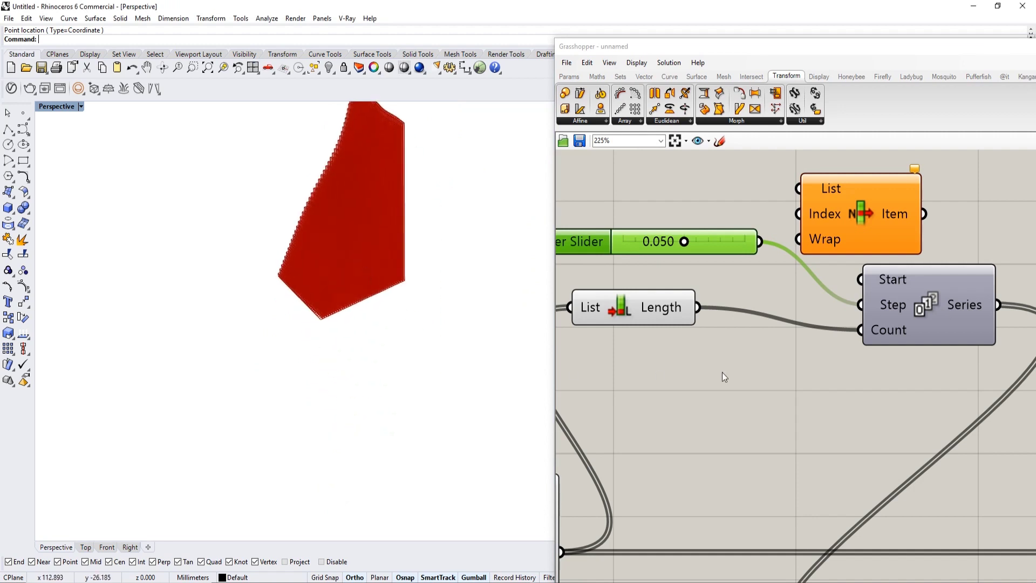
scroll(722, 372, "down", 3)
right_click_drag(785, 396, 797, 312)
right_click_drag(899, 455, 757, 380)
double_click(763, 480)
type("spl")
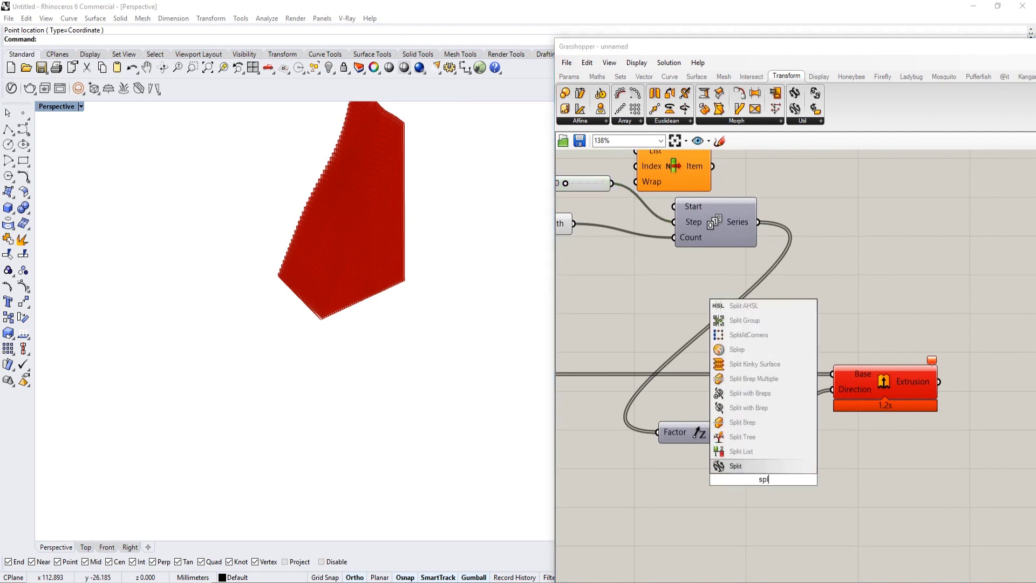
type("itt")
key("BackSpace")
key("BackSpace")
key("BackSpace")
key("BackSpace")
key("BackSpace")
key("BackSpace")
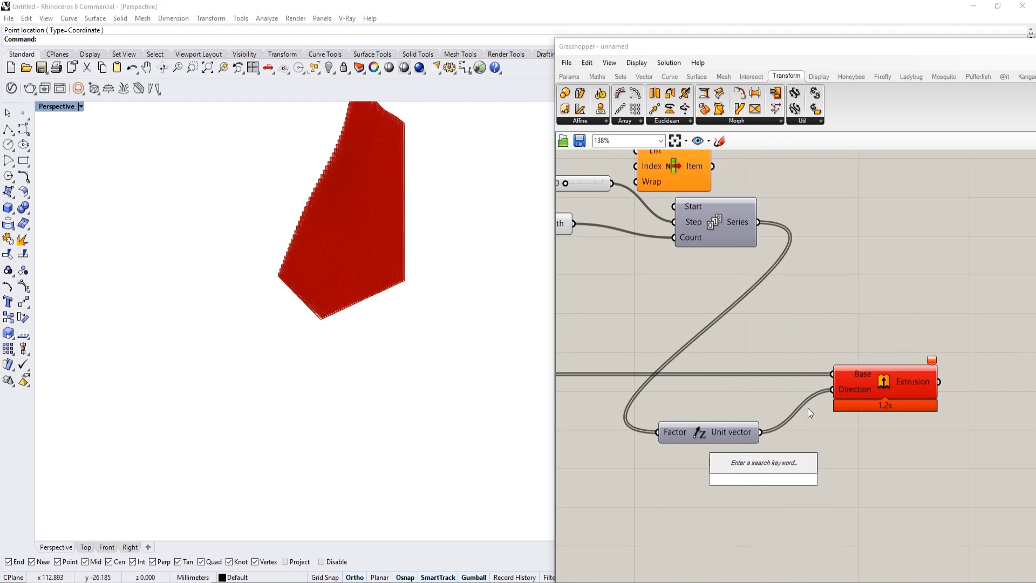
Add a Jitter component, feeding the Unit Z vector into its List and its Values into the Extrude's Direction
double_click(755, 490)
type("jitter")
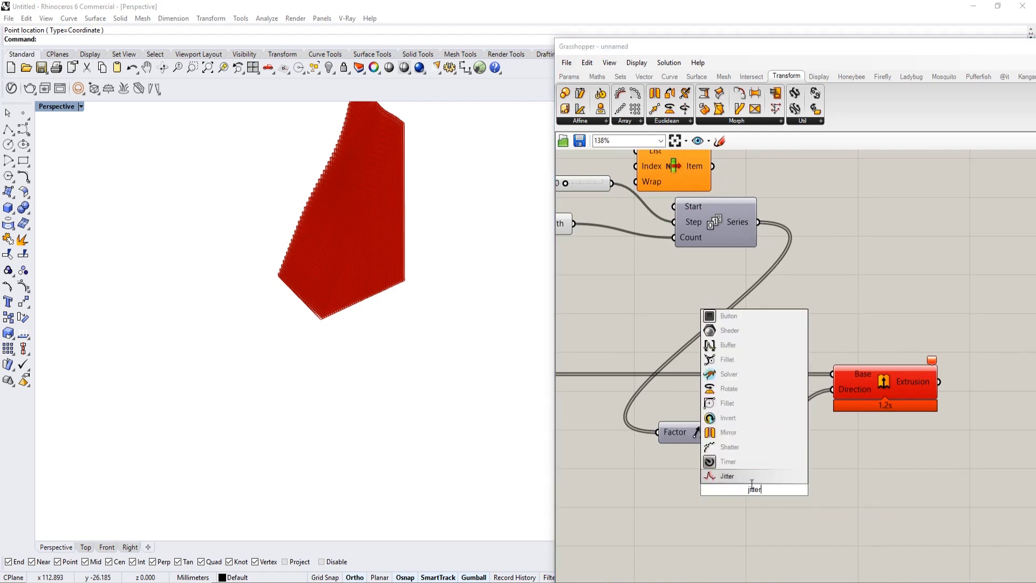
key("Return")
left_click_drag(761, 433, 723, 469)
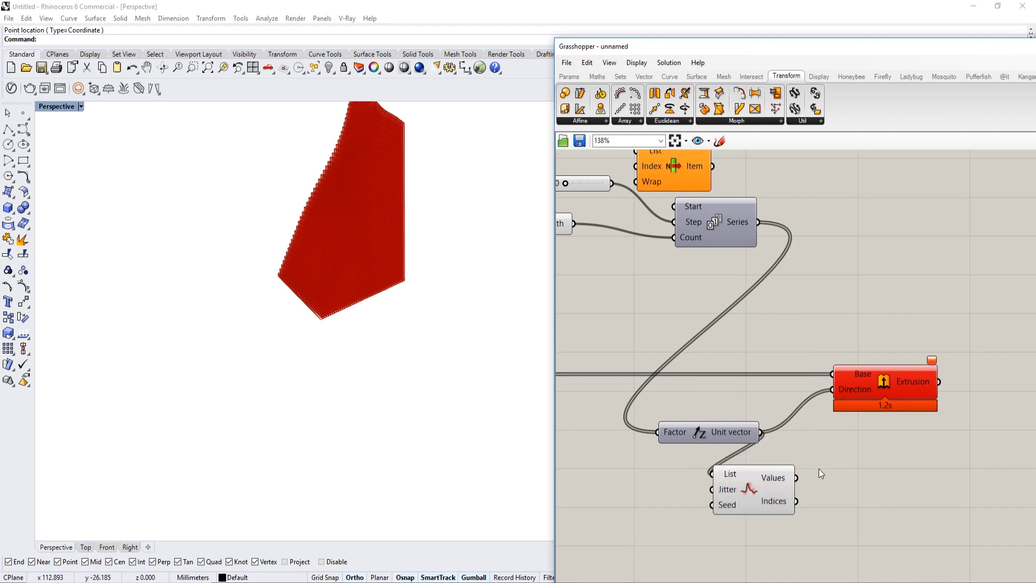
left_click_drag(824, 430, 838, 393, "shift")
Rearrange the Extrude and Jitter components so that the Jitter sits between the Unit Z and the Extrude
left_click_drag(890, 382, 961, 361)
right_click_drag(413, 302, 323, 371)
scroll(349, 298, "up", 6)
left_click(691, 347)
scroll(324, 372, "down", 3)
scroll(696, 333, "down", 2)
right_click_drag(696, 333, 751, 365)
left_click_drag(787, 487, 856, 448)
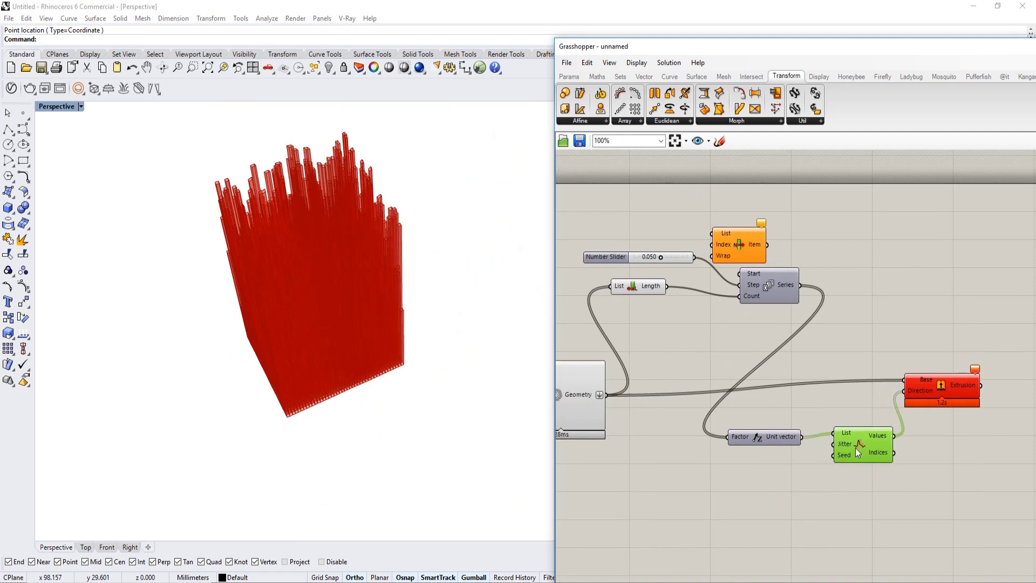
Add a number slider with the value 4 and connect it to the Series' Start input
scroll(714, 309, "up", 4)
right_click_drag(771, 315, 744, 303)
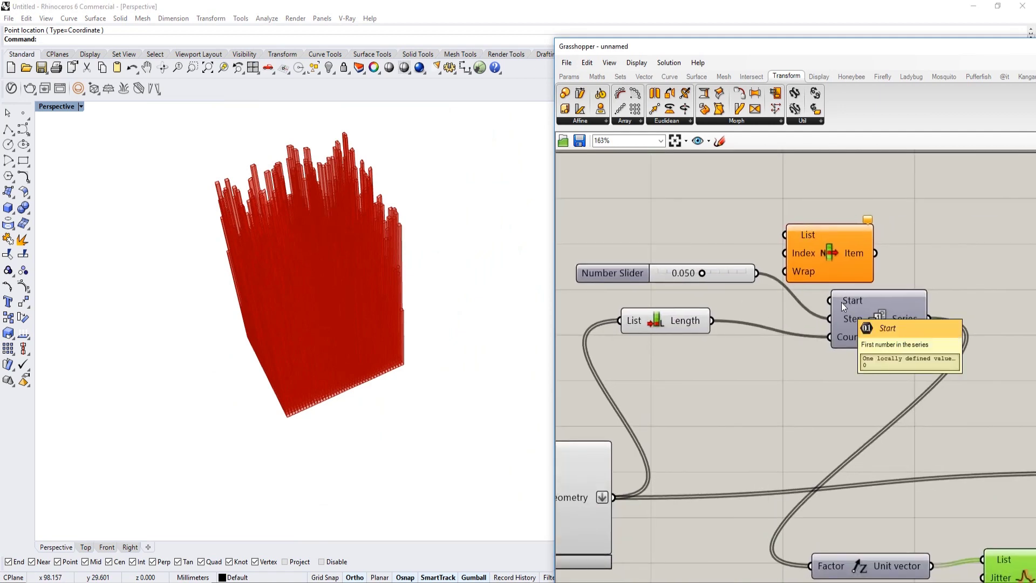
right_click_drag(634, 226, 654, 248)
left_click(654, 248)
double_click(654, 248)
type("4")
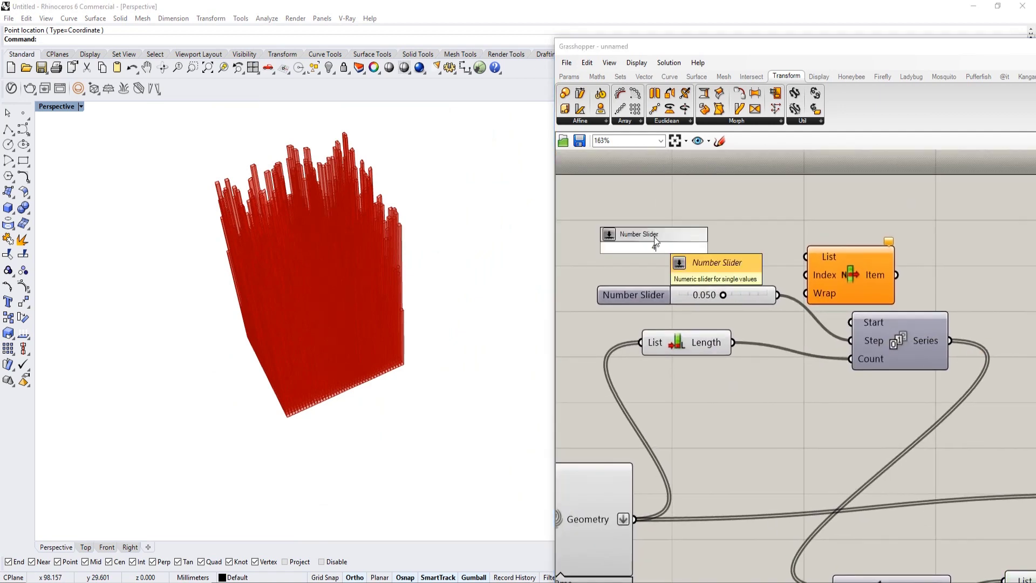
left_click(654, 236)
left_click_drag(751, 249, 852, 321)
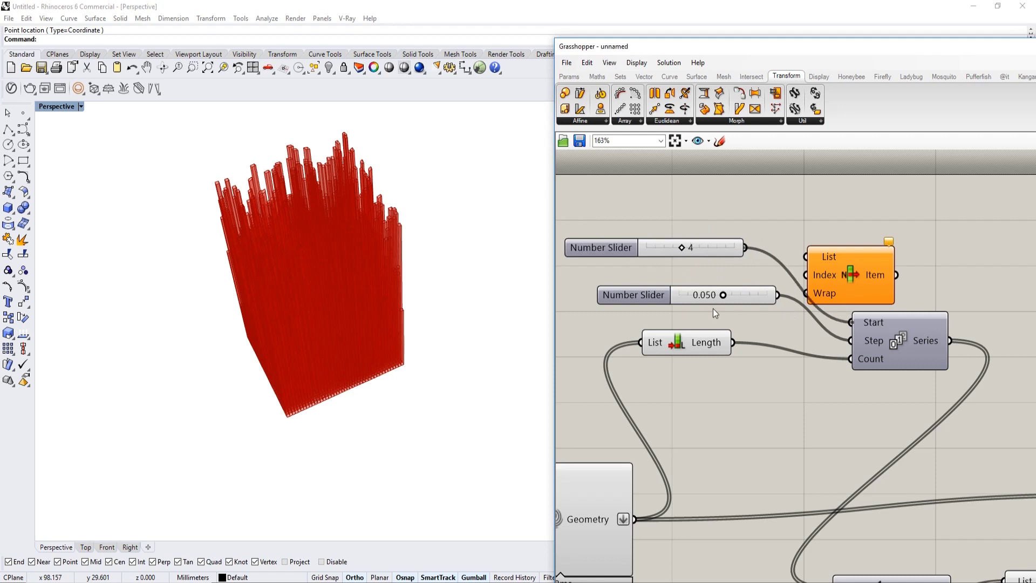
Lower the slider feeding the Series' Step to 0.006 and inspect the extruded blocks up close
left_click(654, 294)
double_click(654, 293)
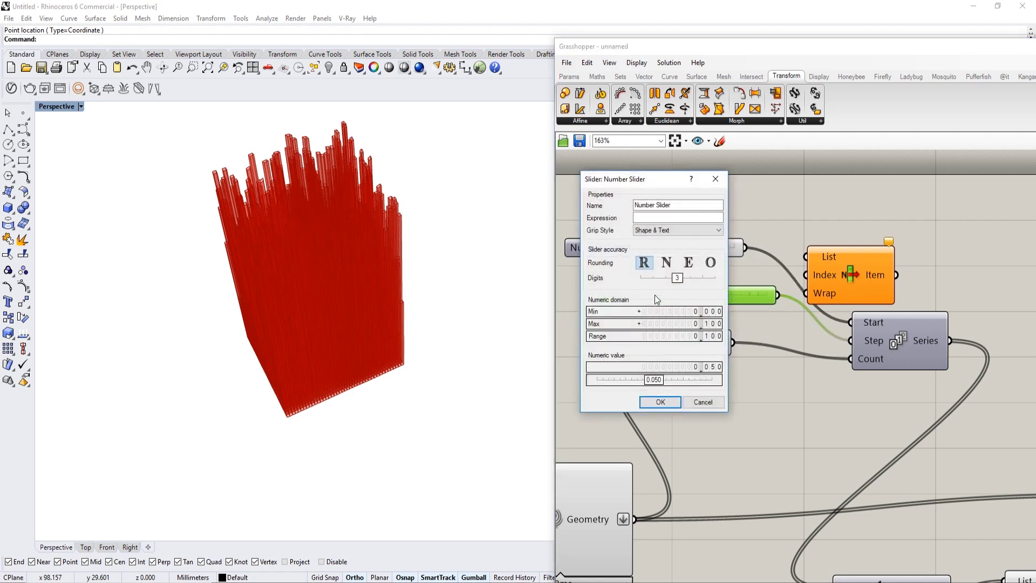
left_click_drag(669, 382, 602, 383)
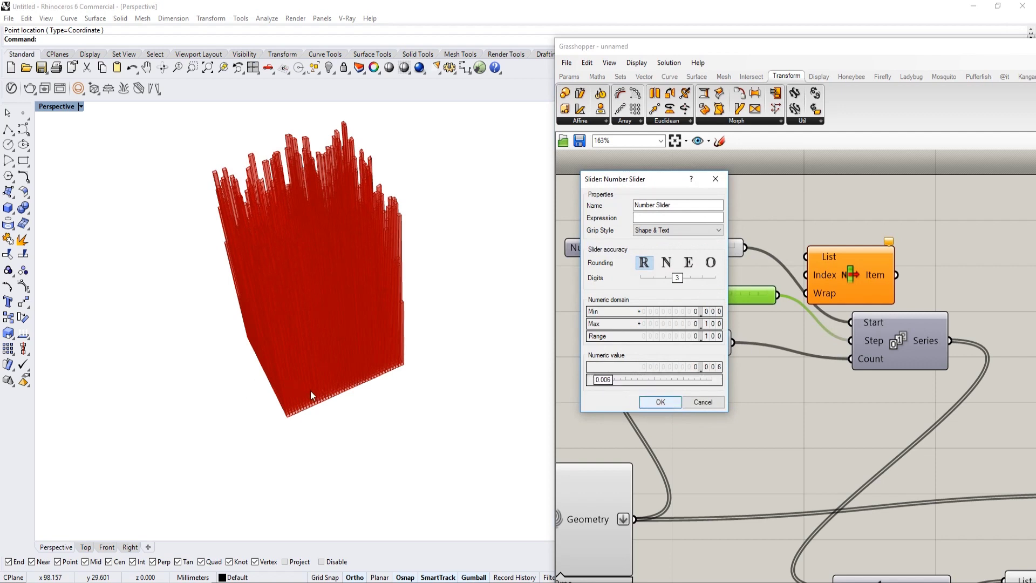
key("Return")
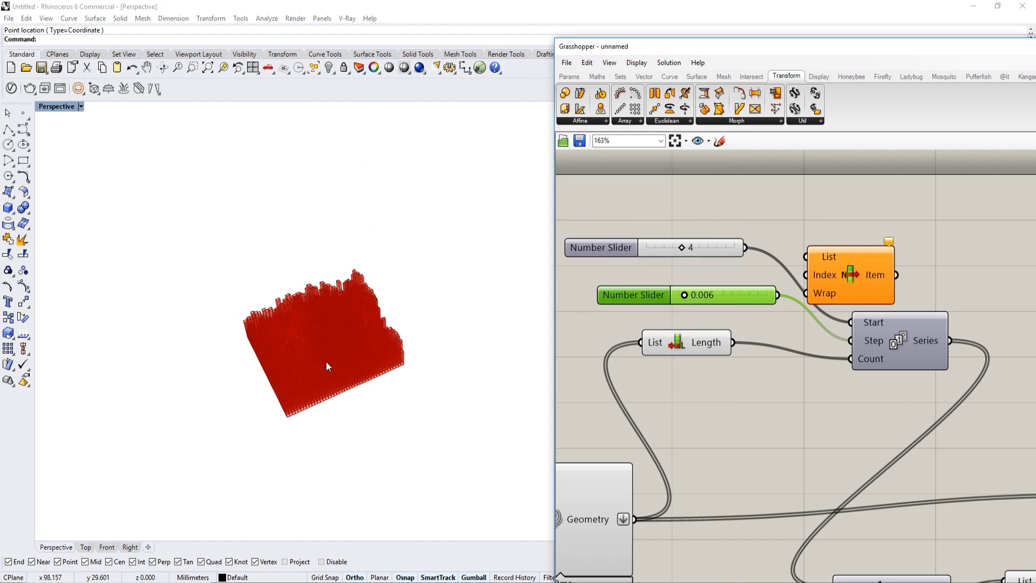
right_click_drag(325, 349, 340, 313)
scroll(345, 302, "up", 6)
left_click(698, 215)
scroll(341, 305, "down", 10)
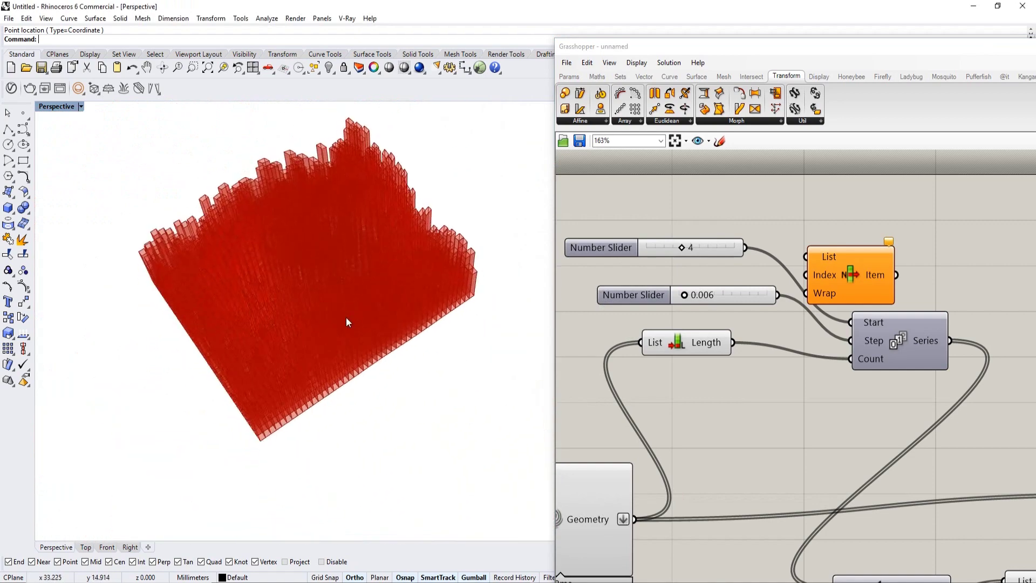
Add a Cap Holes component, connect the Extrude's Extrusion output to its Brep input, and align it with the Extrude
right_click_drag(820, 336, 750, 319)
scroll(756, 324, "down", 3)
right_click_drag(847, 362, 745, 278)
right_click_drag(797, 302, 740, 274)
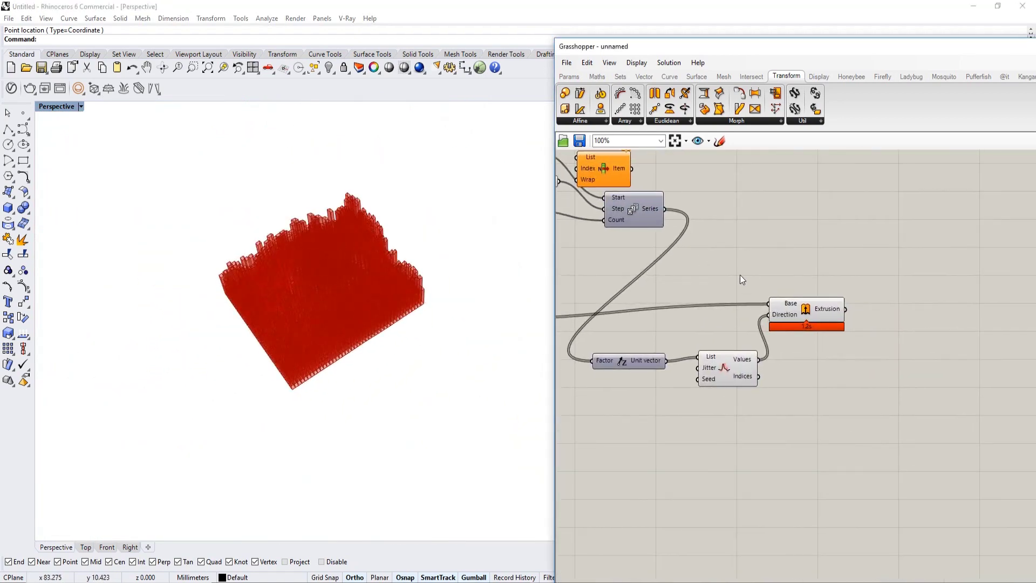
double_click(942, 331)
type("ca")
left_click(937, 316)
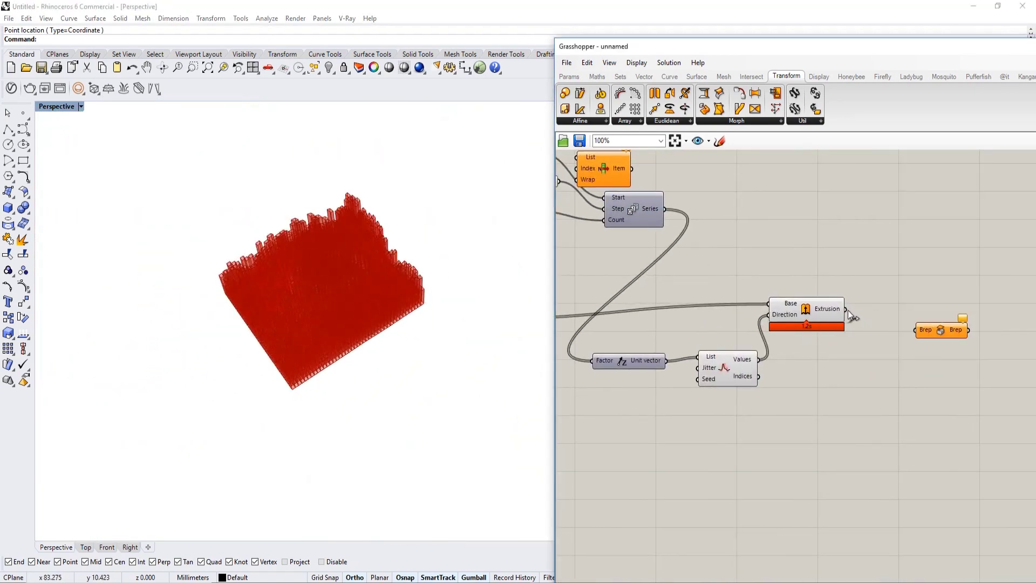
left_click_drag(846, 309, 916, 329)
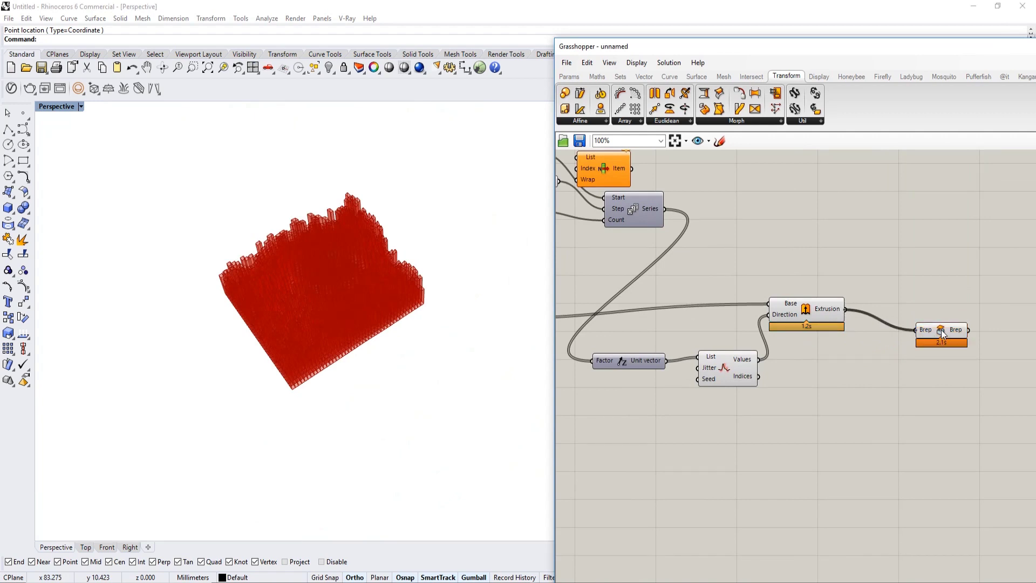
left_click_drag(941, 333, 946, 309)
Inspect the capped blocks up close and review the wiring from the Maelstrom to the Cap Holes component
right_click_drag(462, 306, 436, 319)
scroll(398, 309, "up", 6)
left_click(591, 329)
right_click_drag(385, 355, 375, 327)
right_click_drag(578, 337, 324, 347)
scroll(733, 328, "down", 4)
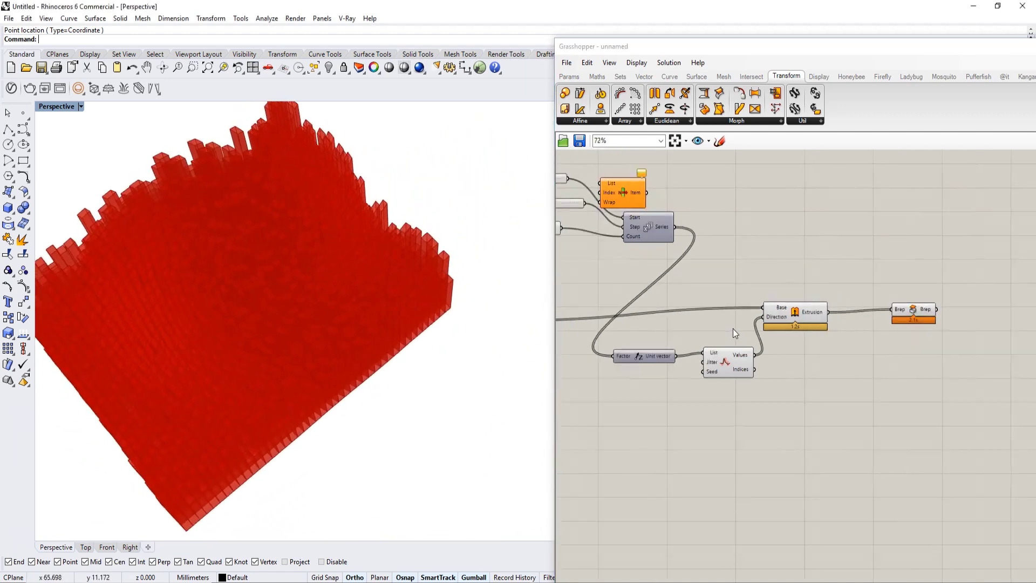
scroll(734, 319, "up", 1)
right_click_drag(733, 320, 688, 343)
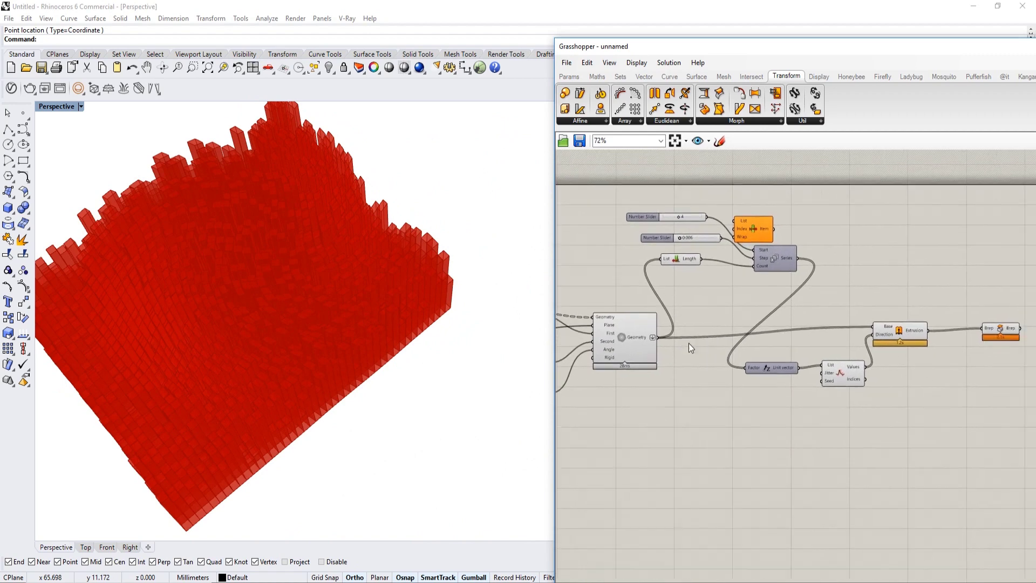
right_click_drag(834, 328, 726, 333)
scroll(836, 374, "up", 2)
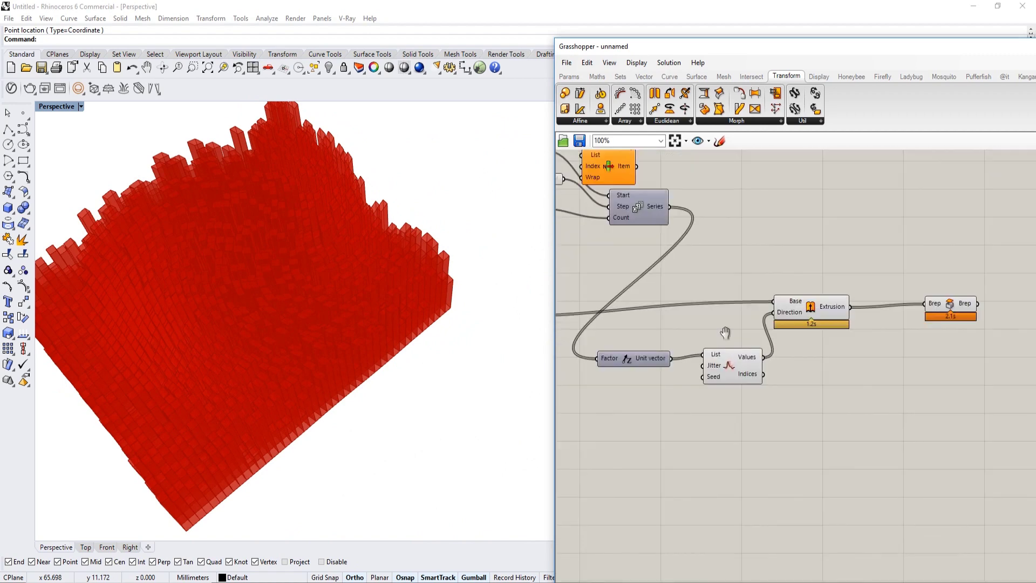
Set the number slider feeding the Maelstrom's Second radius to 25
scroll(727, 333, "down", 2)
right_click_drag(585, 335, 642, 325)
scroll(688, 324, "up", 4)
scroll(688, 324, "down", 1)
scroll(642, 327, "up", 3)
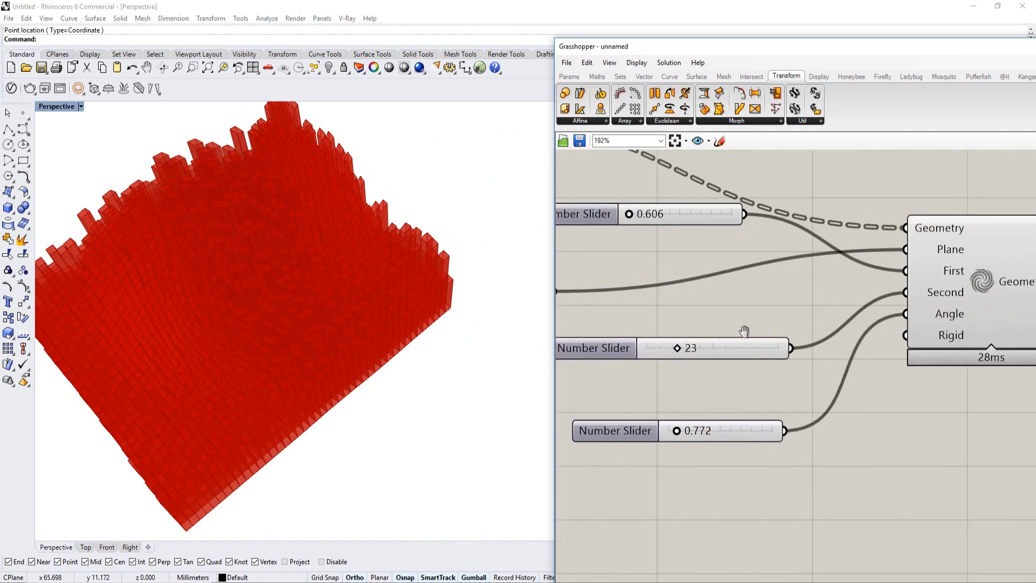
double_click(759, 336)
type("25")
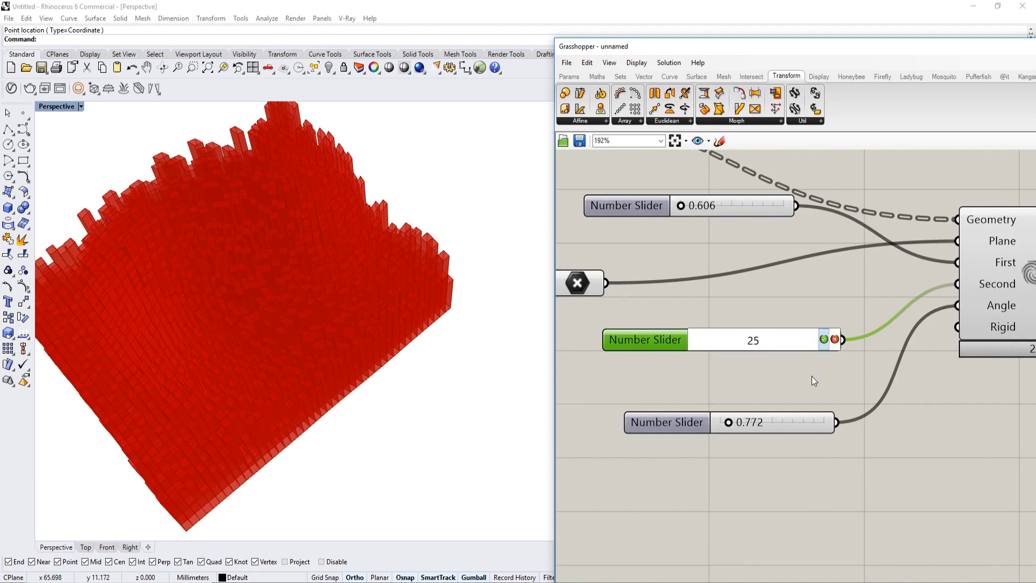
key("Return")
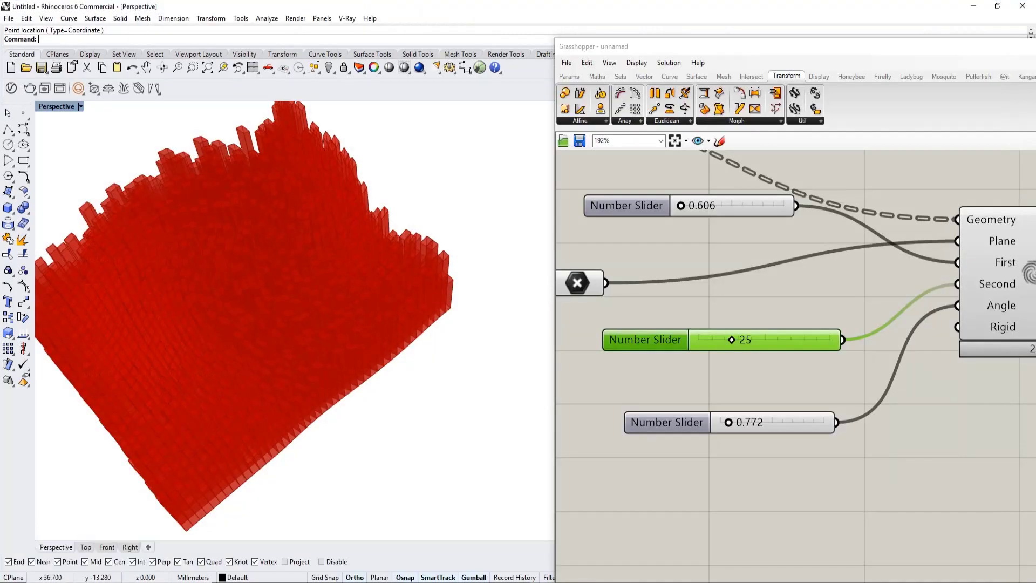
Examine the calculation times of the Extrude and Cap Holes components and the connections around the Maelstrom
scroll(776, 358, "down", 5)
right_click_drag(990, 343, 603, 367)
right_click_drag(842, 341, 730, 376)
scroll(730, 377, "up", 3)
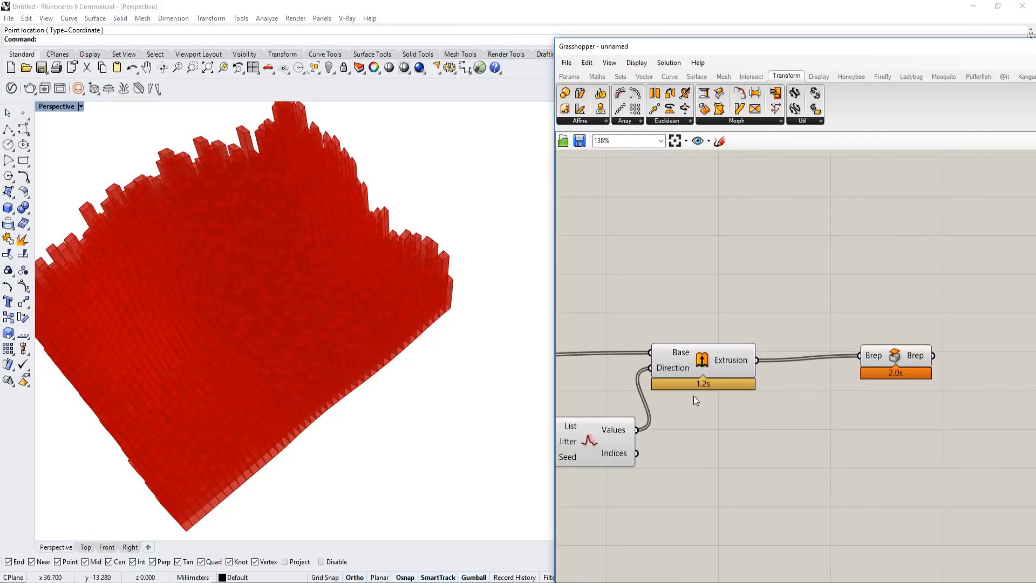
scroll(809, 327, "down", 2)
right_click_drag(809, 328, 884, 296)
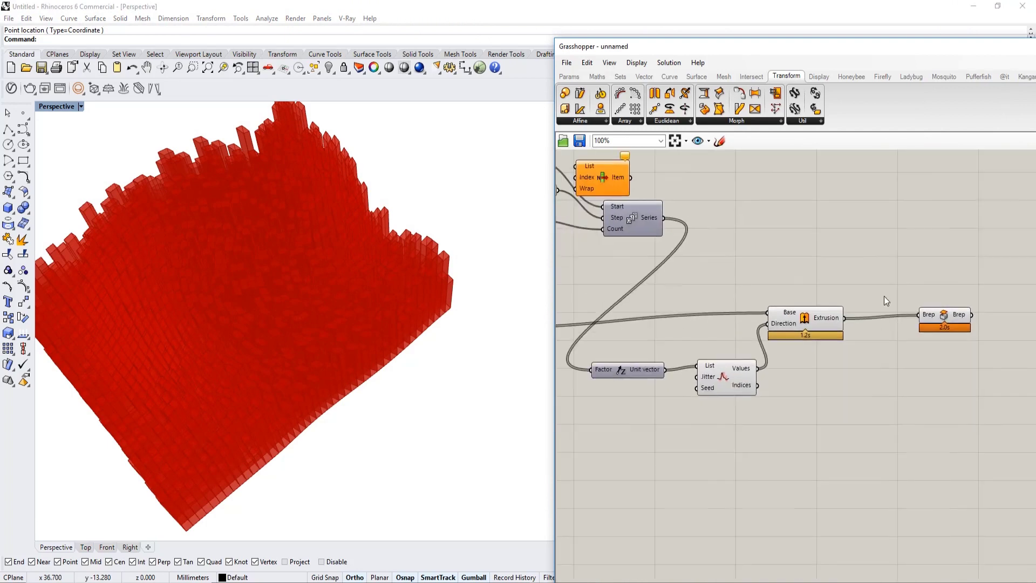
right_click_drag(743, 344, 870, 357)
scroll(747, 317, "down", 2)
right_click_drag(741, 315, 874, 305)
scroll(746, 348, "up", 4)
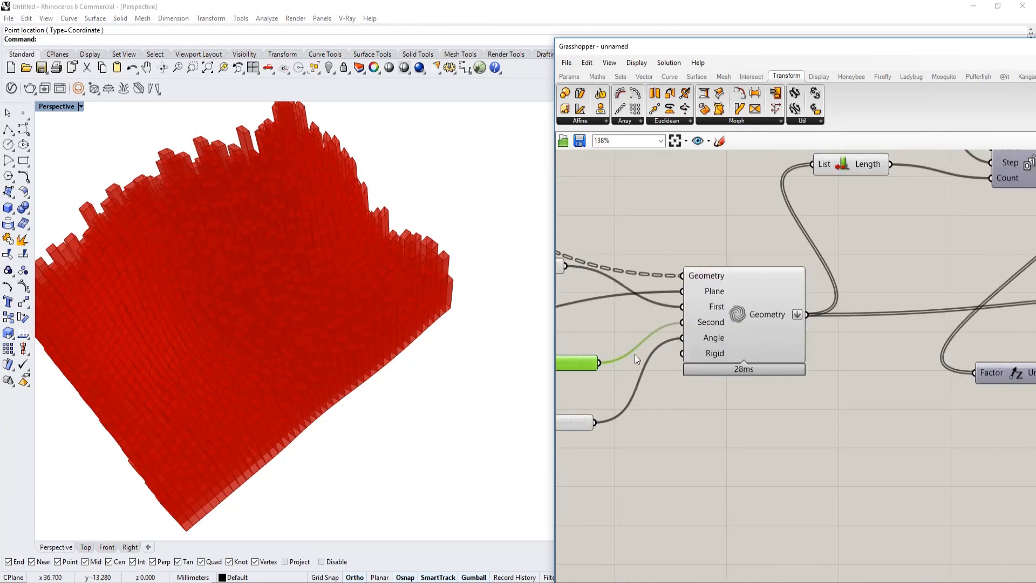
right_click_drag(363, 371, 386, 376)
scroll(802, 333, "down", 2)
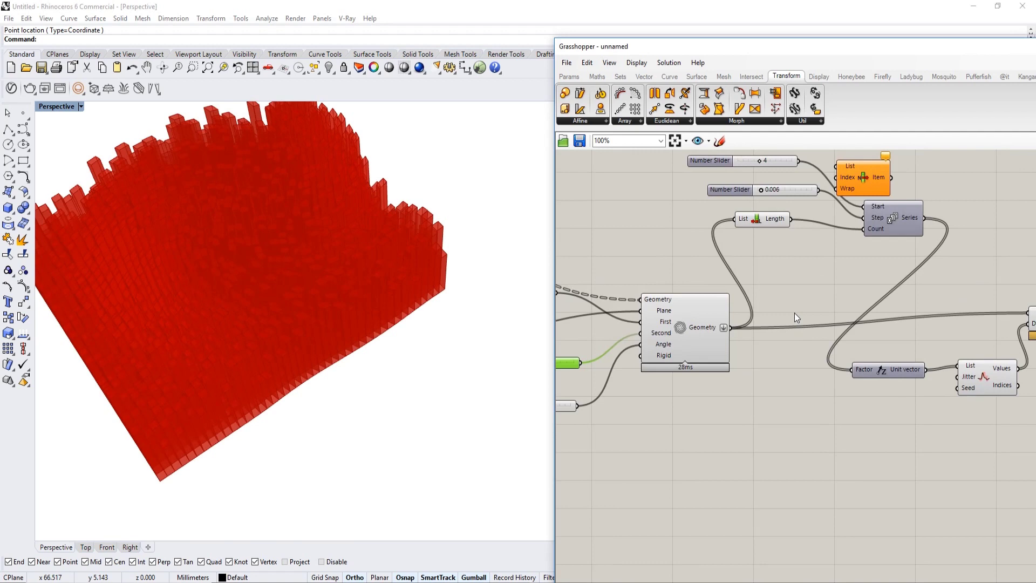
Add a Data Dam after the Maelstrom, routing its Geometry output through the dam to the List Length and Extrude components
double_click(794, 313)
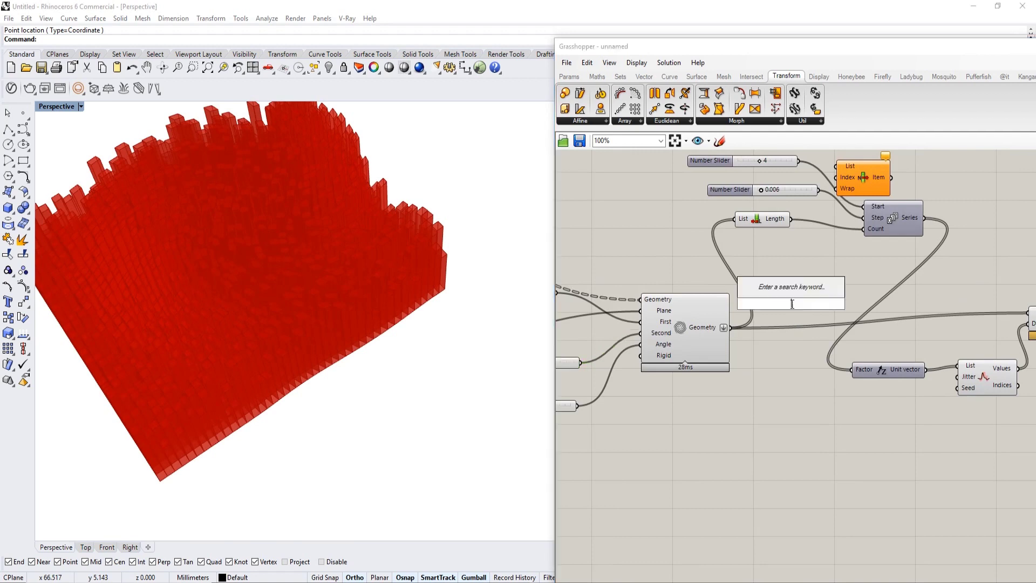
type("data")
left_click(787, 244)
scroll(772, 283, "up", 3)
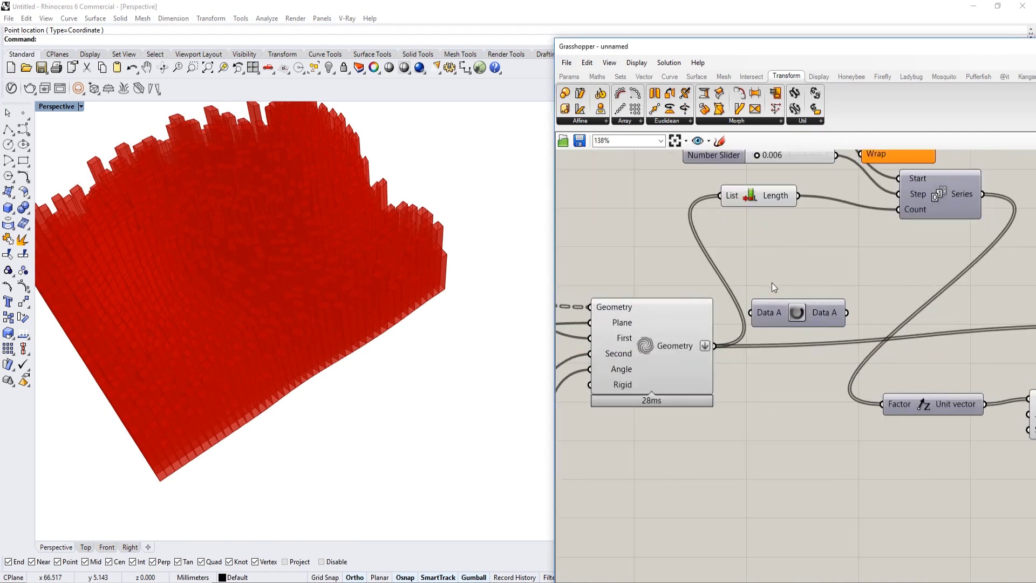
left_click_drag(704, 358, 796, 349, "ctrl+shift")
Lower the slider feeding the Maelstrom's Second radius to 19
scroll(795, 348, "down", 2)
right_click_drag(706, 368, 912, 309)
scroll(688, 319, "up", 5)
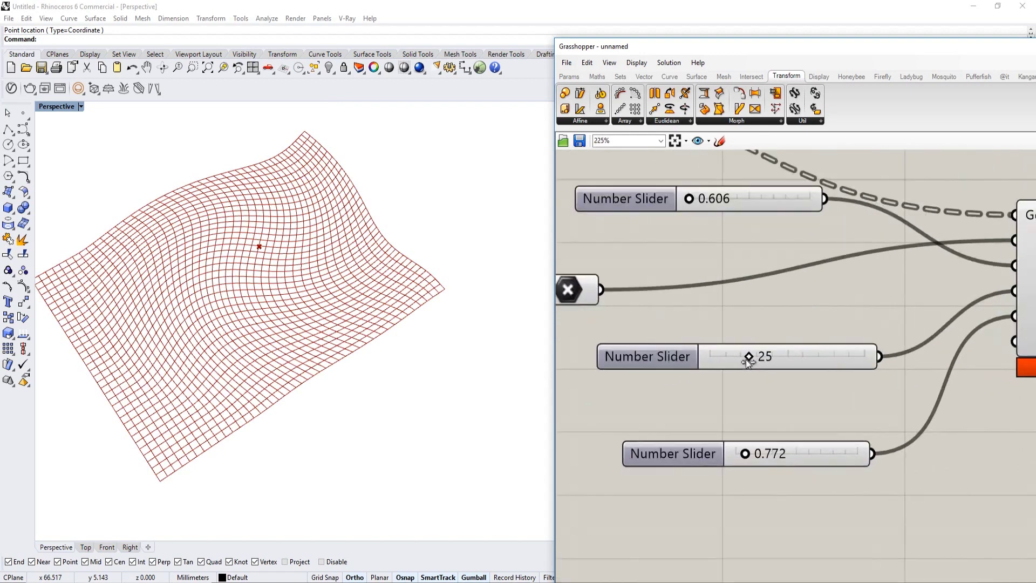
left_click_drag(745, 359, 737, 358)
scroll(734, 359, "down", 2)
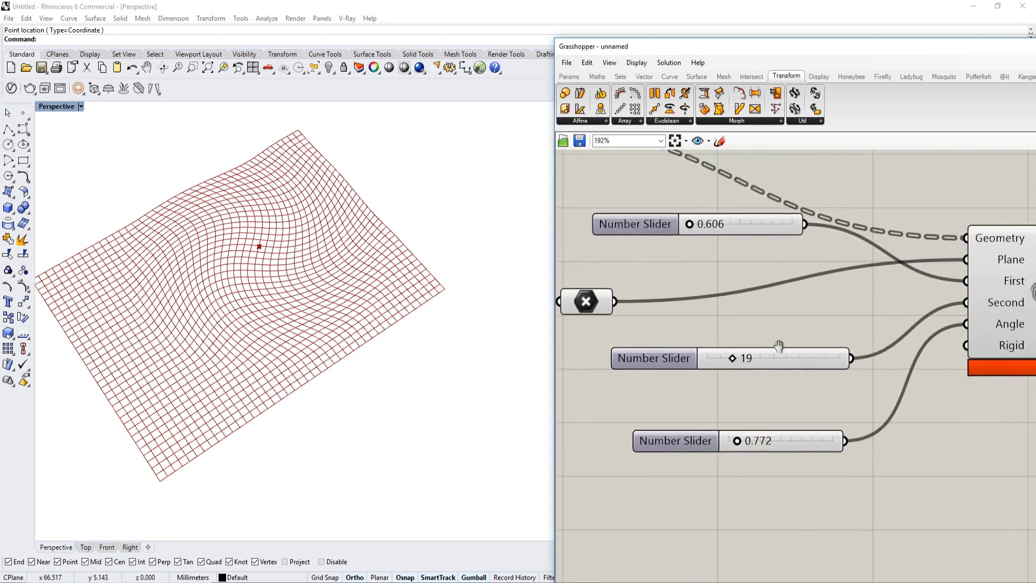
Release the held geometry through the Data Dam to recalculate the extruded blocks, and return to the Grasshopper canvas
right_click_drag(980, 307, 610, 351)
right_click_drag(867, 331, 811, 351)
right_click_drag(658, 362, 707, 342)
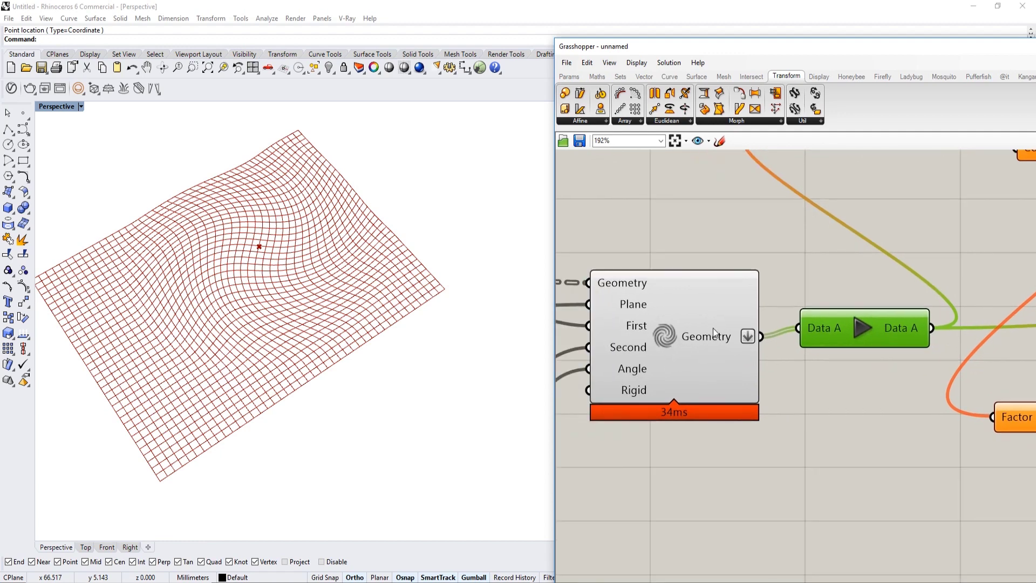
right_click_drag(764, 338, 654, 359)
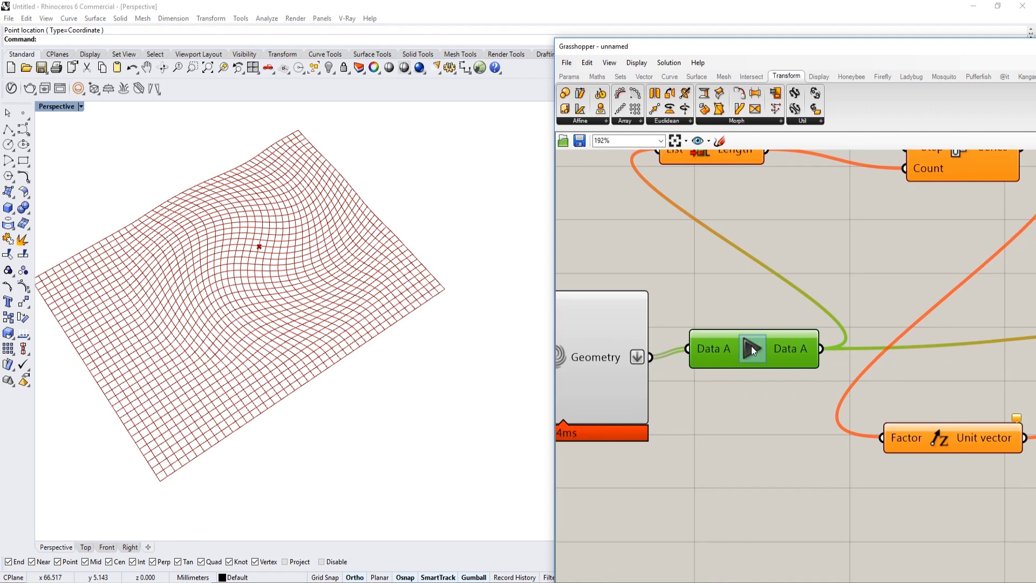
left_click(751, 349)
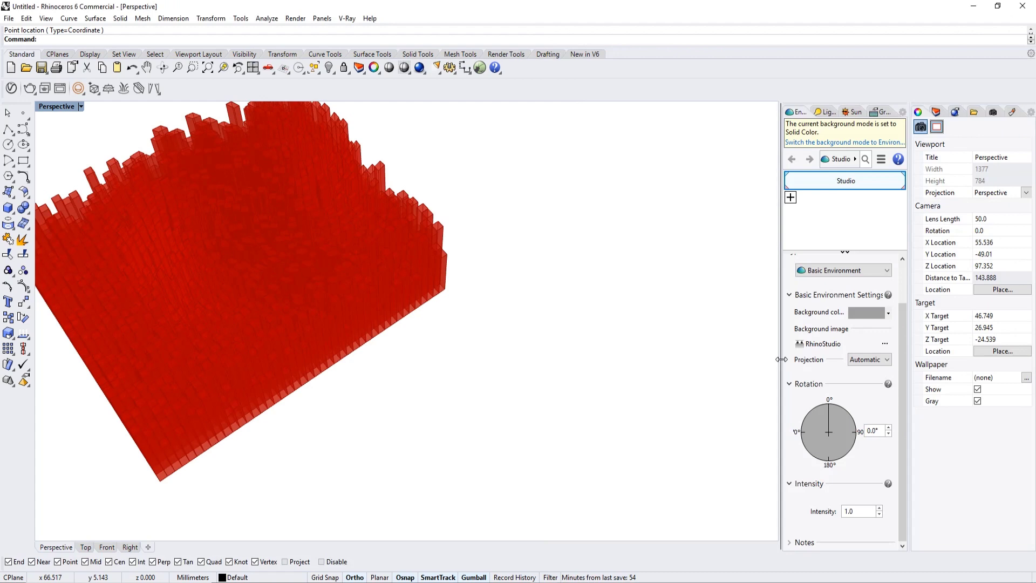
key("alt+Tab")
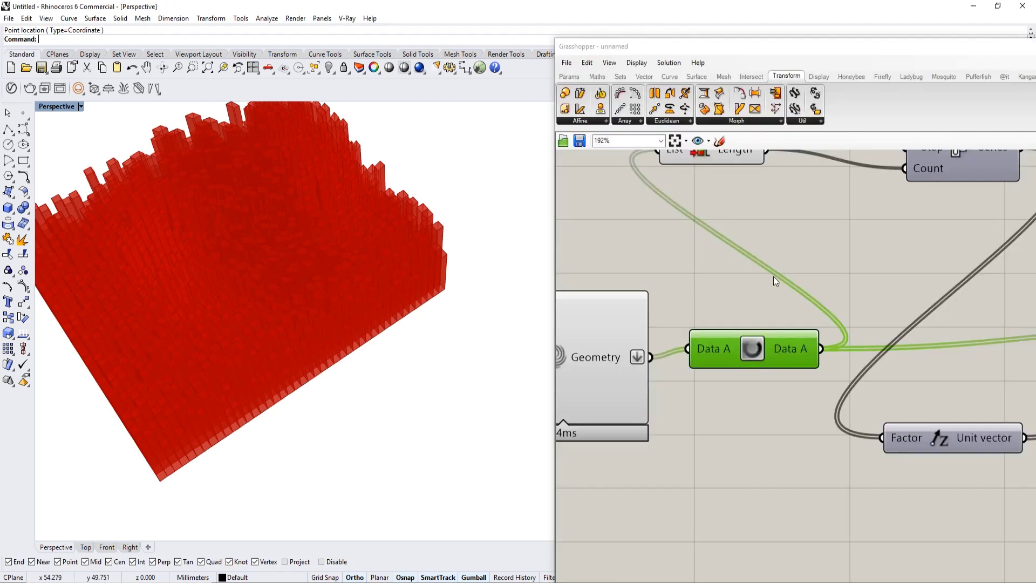
Inspect the recalculated blocks and trace the definition from the grid cells and Maelstrom sliders to the capped extrusions
scroll(775, 280, "down", 4)
right_click_drag(787, 286, 459, 299)
right_click_drag(292, 294, 292, 310)
scroll(678, 345, "down", 3)
right_click_drag(678, 345, 905, 317)
scroll(715, 317, "up", 3)
right_click_drag(751, 313, 607, 311)
right_click_drag(901, 280, 871, 316)
scroll(964, 326, "down", 2)
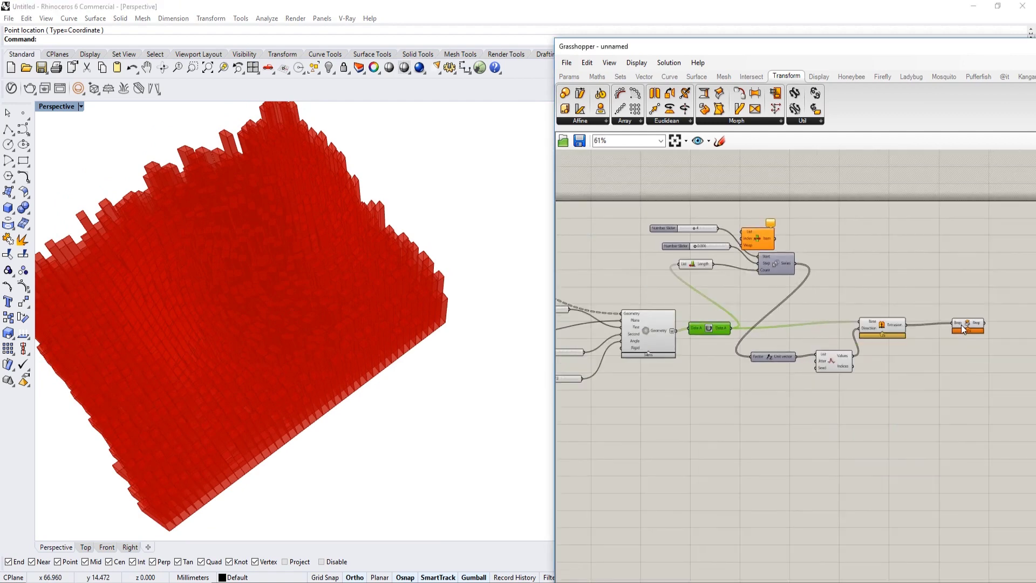
scroll(666, 334, "up", 3)
scroll(666, 335, "down", 2)
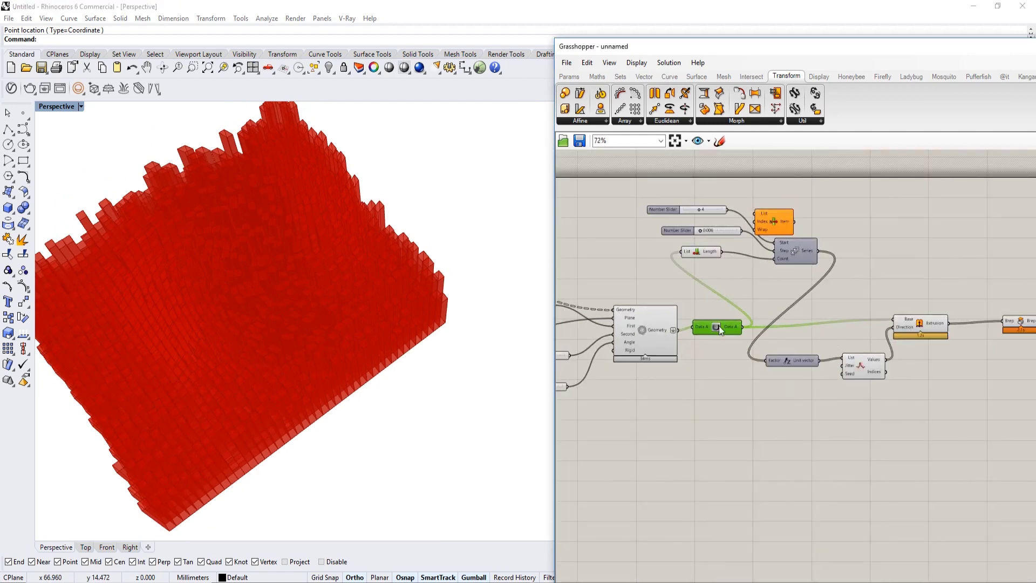
right_click_drag(705, 319, 795, 316)
scroll(755, 310, "up", 4)
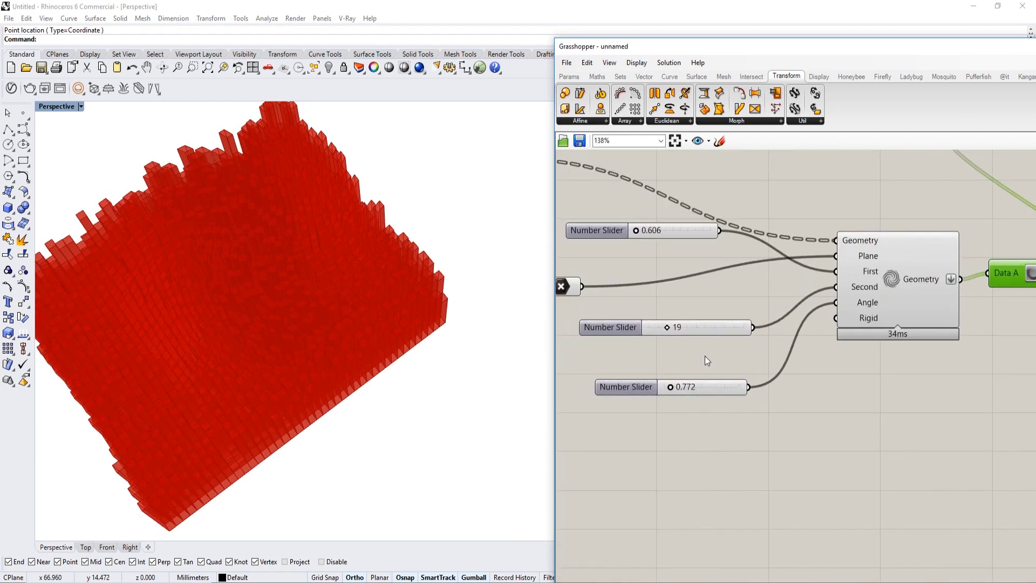
scroll(705, 355, "down", 3)
right_click_drag(705, 355, 749, 374)
scroll(716, 327, "up", 3)
right_click_drag(716, 327, 750, 360)
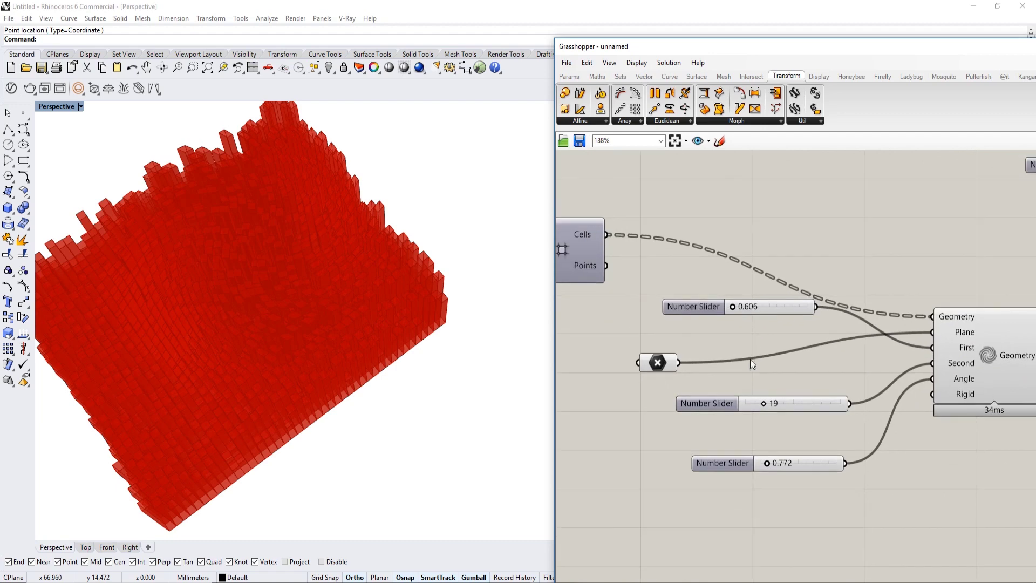
Turn off the preview of the Jitter, Extrude and Cap Holes components so only the swirled grid is displayed
left_click(661, 366)
scroll(662, 364, "down", 3)
right_click_drag(873, 366, 777, 359)
right_click_drag(1009, 338, 766, 326)
left_click_drag(992, 283, 785, 391)
middle_click(869, 325)
left_click(899, 290)
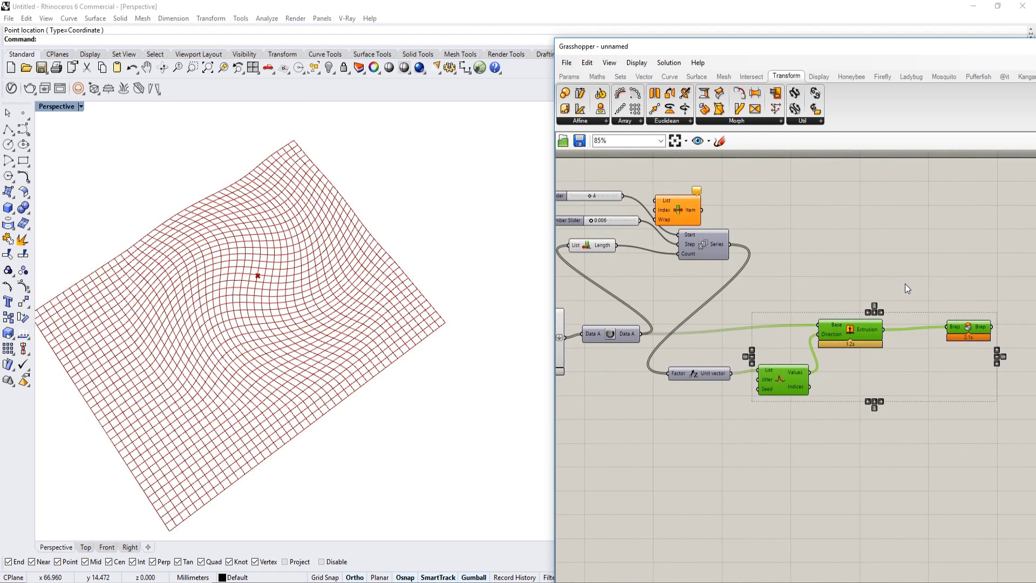
Move the point feeding the Maelstrom's Plane diagonally from the grid's middle towards its lower-left side in the Perspective view
right_click_drag(738, 326, 1035, 301)
left_click(621, 318)
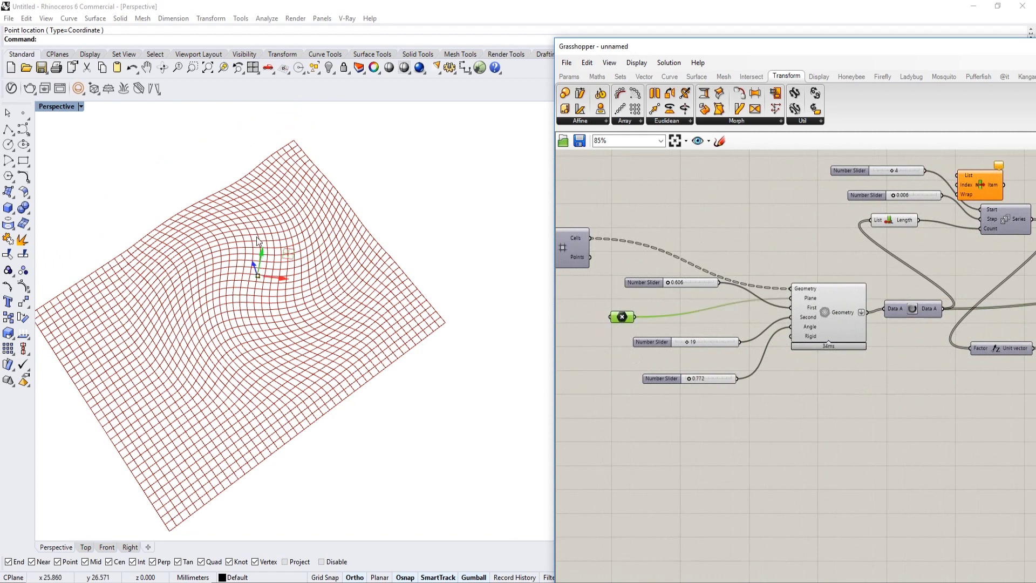
left_click(292, 253)
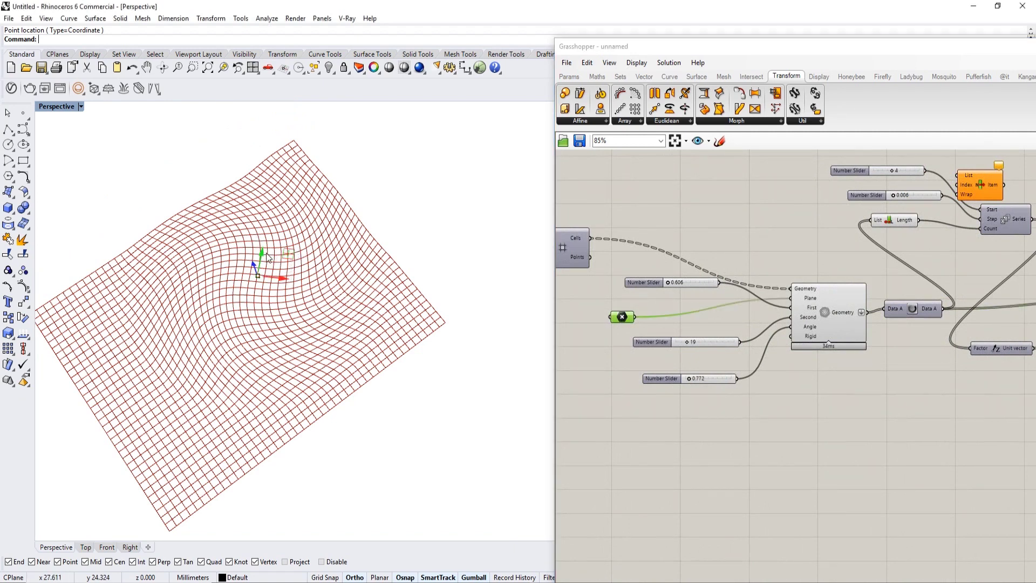
left_click_drag(264, 258, 214, 332)
scroll(709, 322, "up", 4)
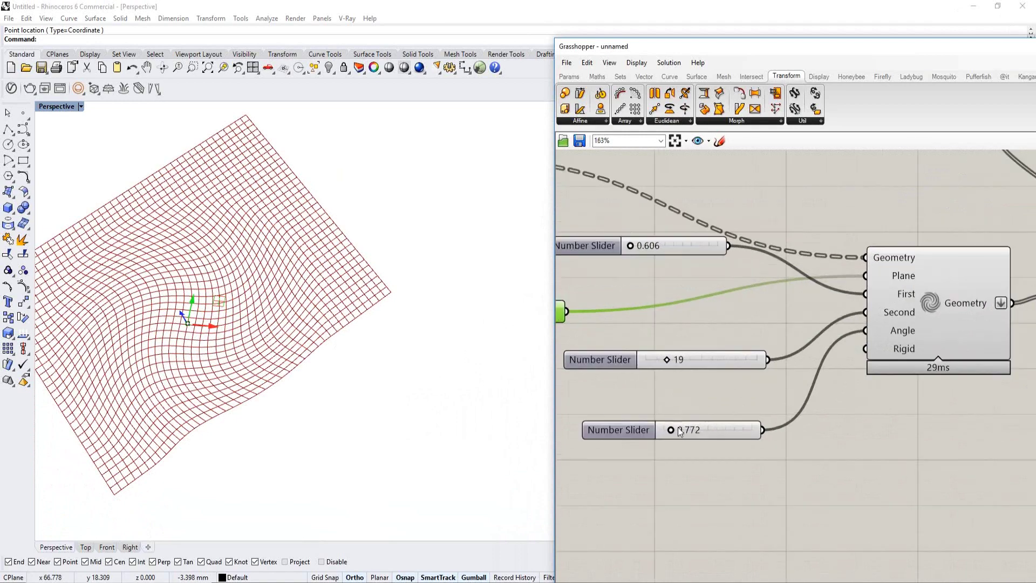
Raise the Maelstrom's Angle slider to 1.263 and its Second radius slider to 24
left_click_drag(671, 430, 675, 431)
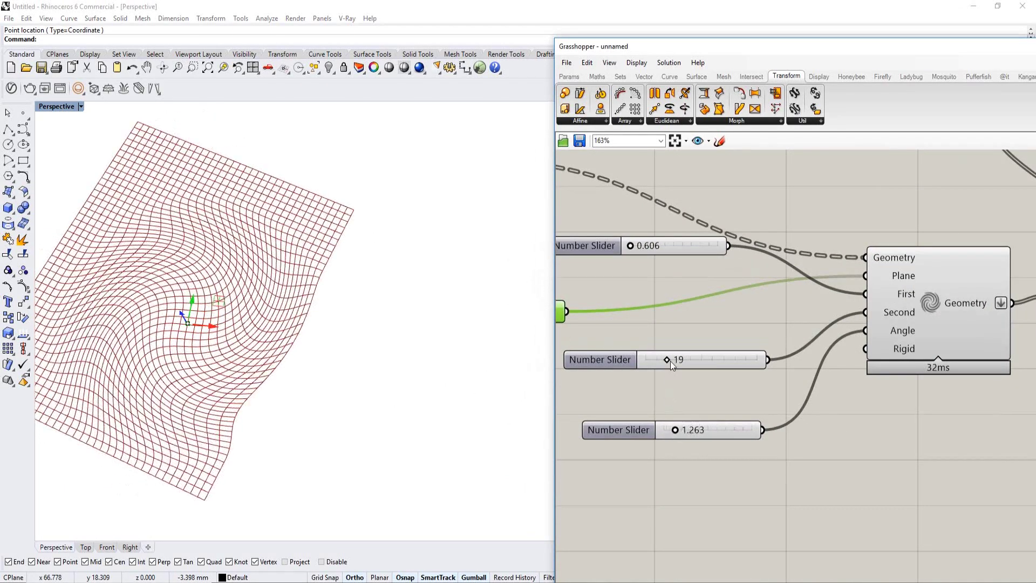
left_click_drag(669, 358, 675, 357)
scroll(698, 378, "down", 5)
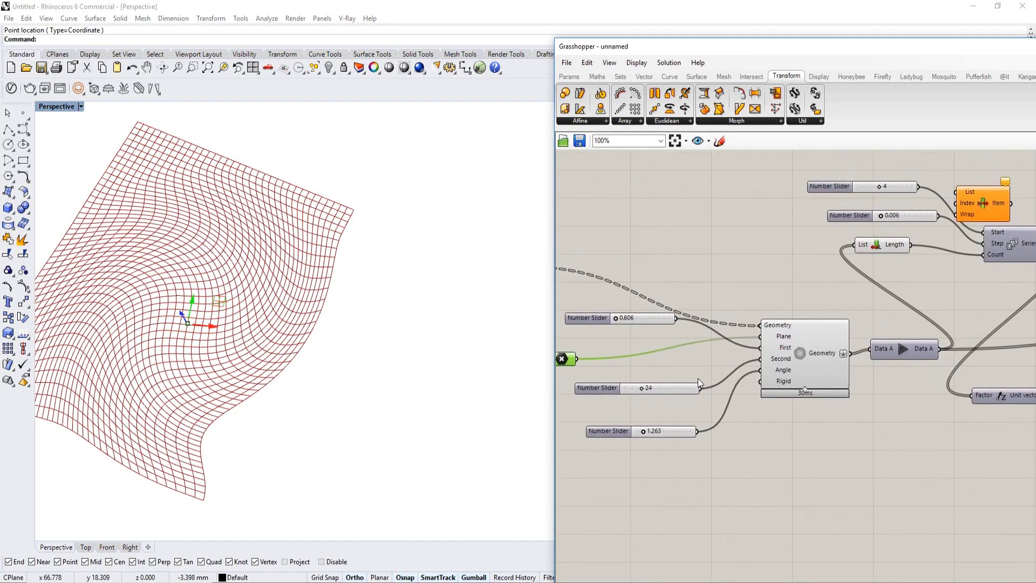
Duplicate the Maelstrom component with its input connections and place the copy well below the original
right_click_drag(752, 272, 709, 215)
scroll(775, 324, "up", 2)
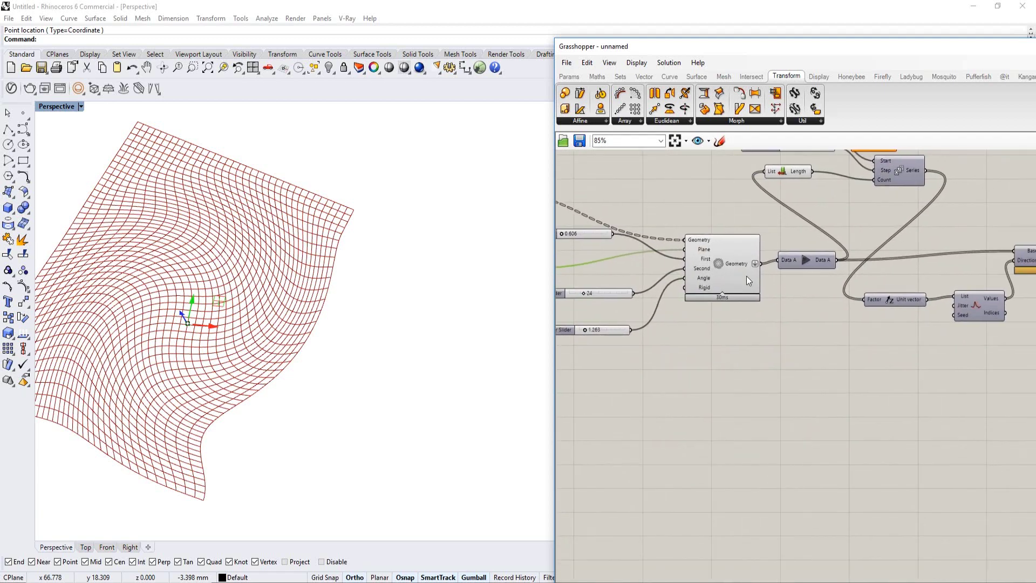
left_click(749, 245)
key("ctrl+c")
key("ctrl+v")
left_click_drag(742, 316, 765, 437)
right_click_drag(765, 438, 838, 430)
left_click_drag(837, 423, 839, 501)
double_click(648, 400)
key("Escape")
Duplicate the Extrude and Cap Holes components with their connections and place the copies just above the second Maelstrom
right_click_drag(879, 294, 714, 344)
scroll(714, 344, "down", 1)
right_click_drag(773, 302, 744, 302)
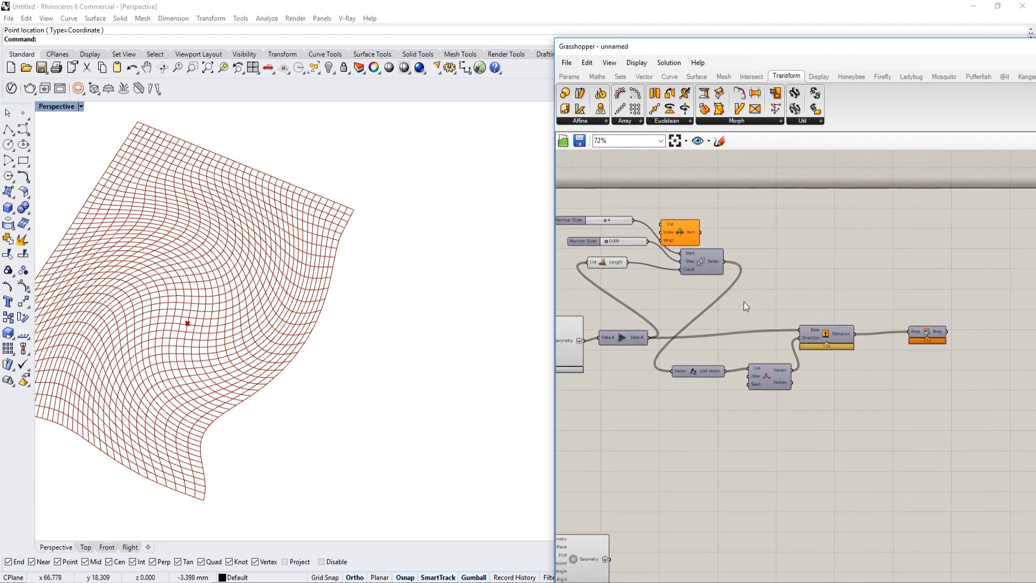
right_click_drag(807, 400, 846, 360)
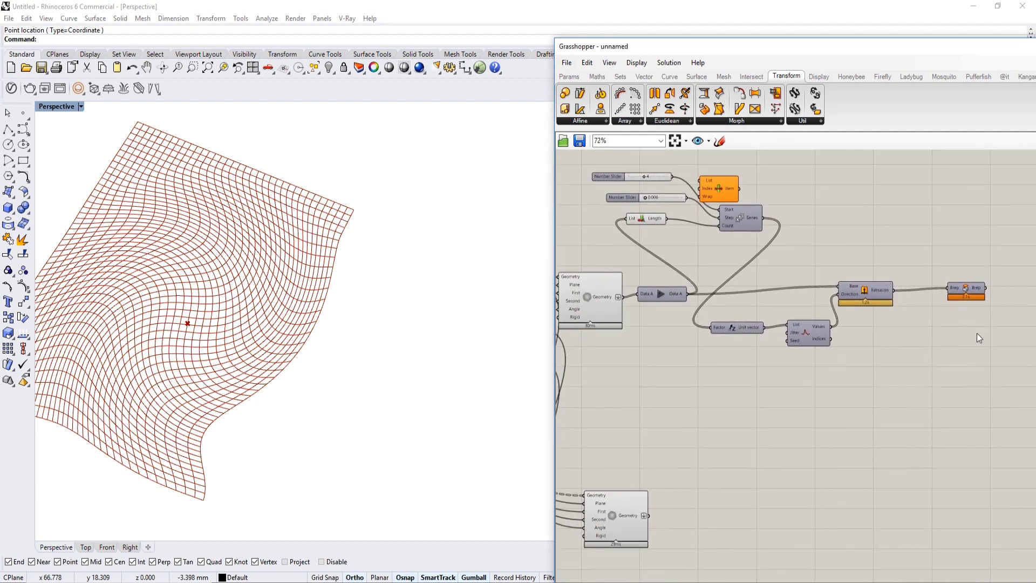
left_click_drag(973, 252, 858, 302)
right_click_drag(863, 302, 895, 261)
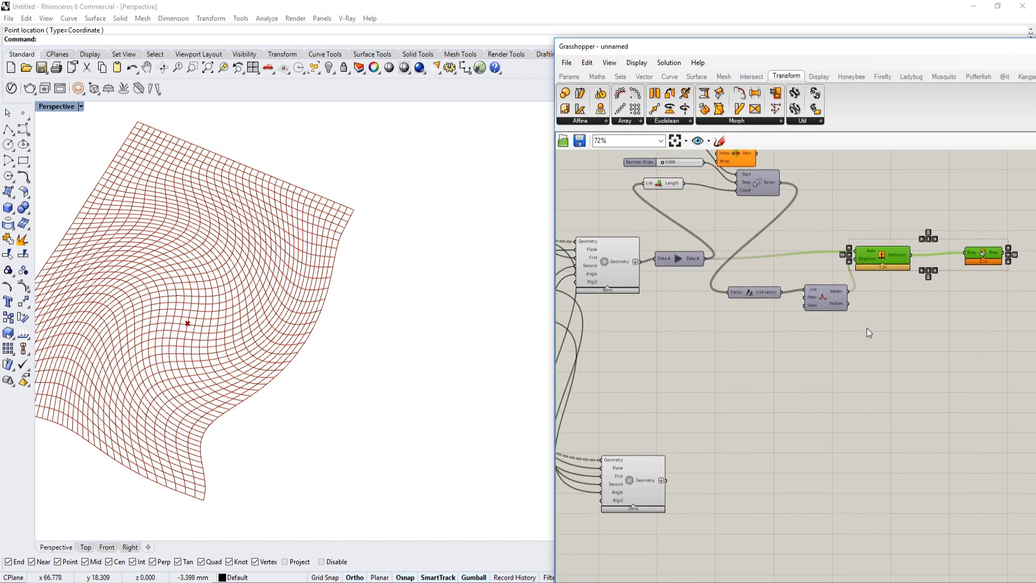
key("ctrl+c")
key("ctrl+v")
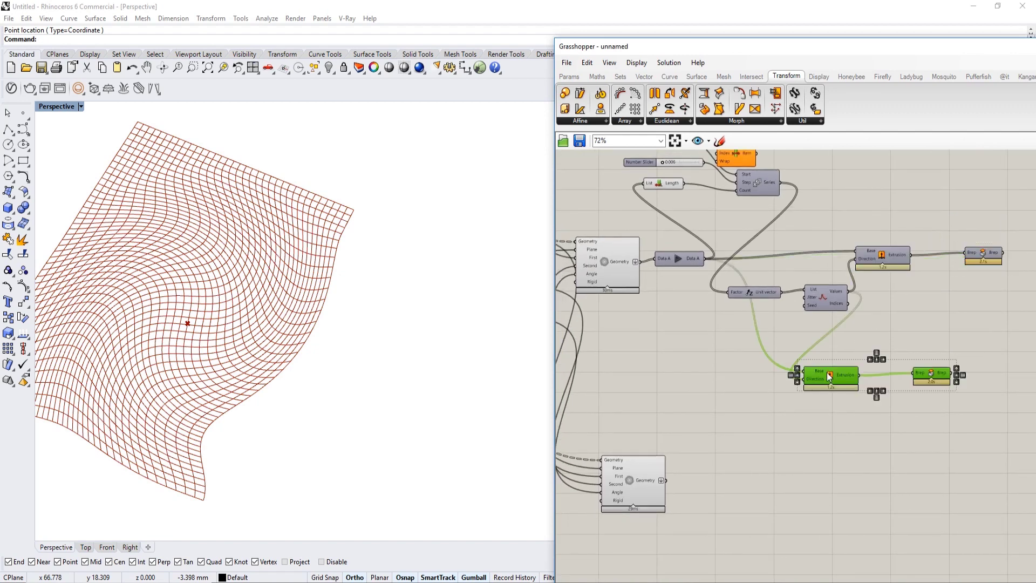
left_click_drag(829, 377, 712, 430)
Feed the flattened unswirled grid cells into the copied Extrude's Base and turn on the preview of the copied Cap Holes
left_click(699, 377)
right_click_drag(698, 373, 823, 419)
scroll(821, 423, "down", 3)
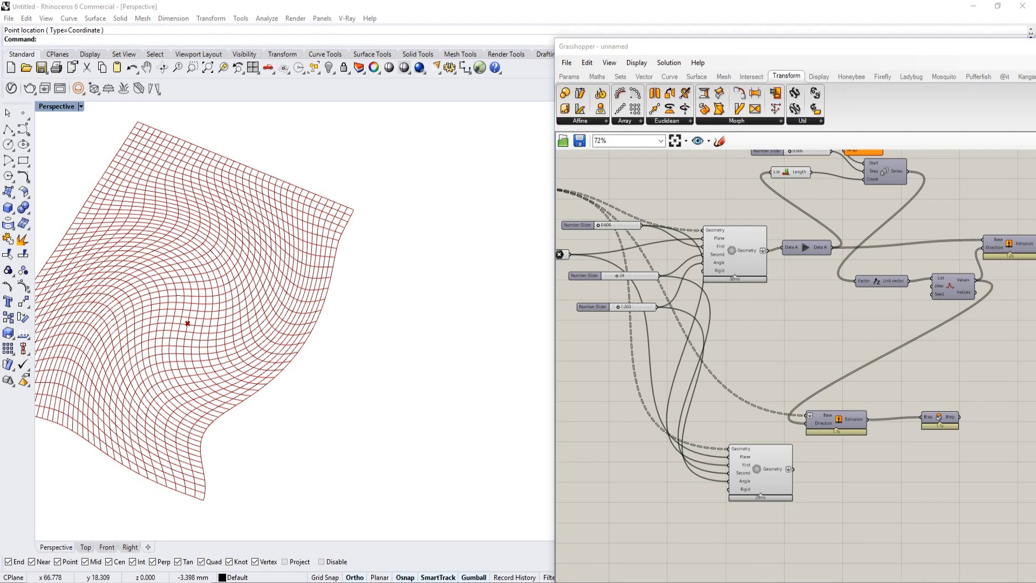
scroll(869, 427, "up", 3)
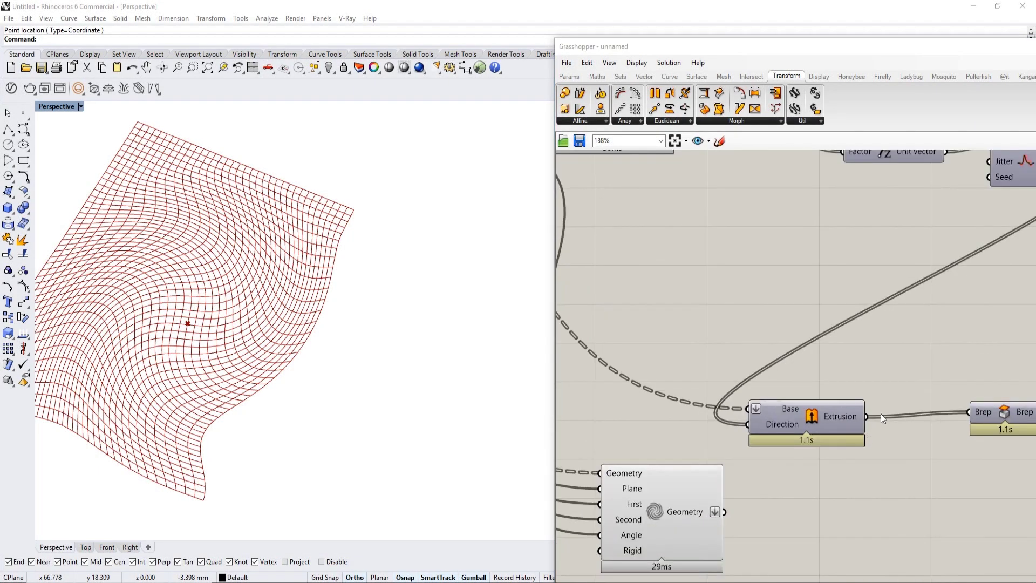
right_click_drag(880, 413, 803, 363)
scroll(803, 363, "down", 1)
right_click_drag(691, 362, 717, 351)
right_click_drag(889, 369, 795, 359)
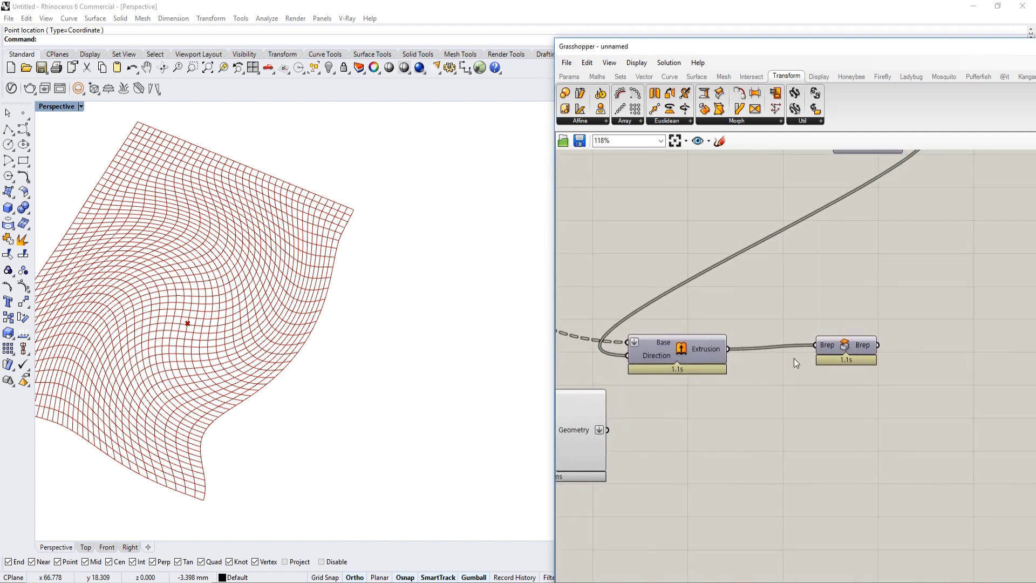
right_click(843, 346)
left_click(886, 363)
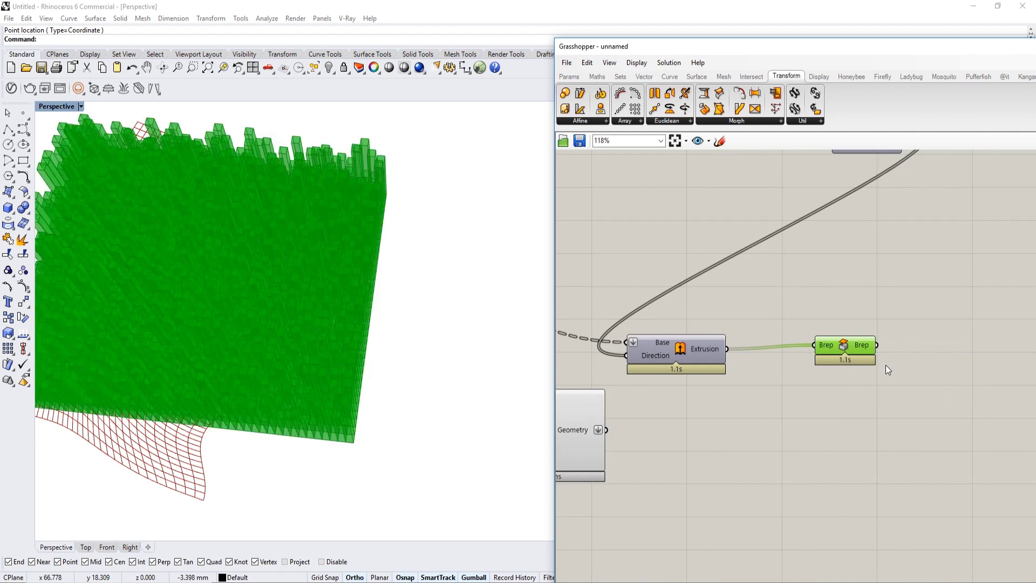
Move the second Maelstrom beyond the copied Cap Holes and connect the capped Breps to its Geometry input
left_click_drag(580, 420, 1001, 432)
right_click_drag(902, 360, 882, 361)
left_click(916, 402)
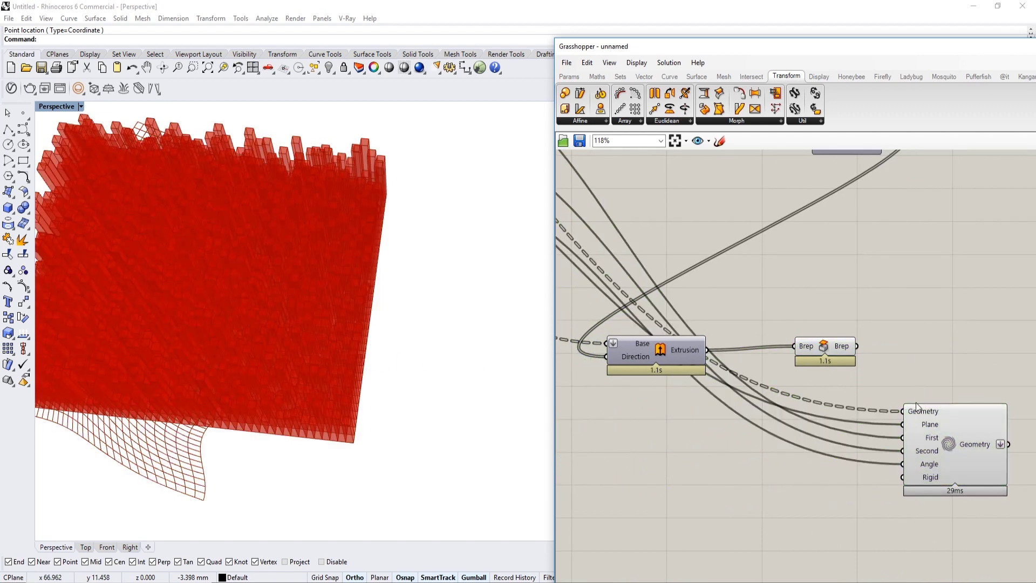
right_click_drag(916, 405, 888, 406)
left_click_drag(876, 413, 836, 356)
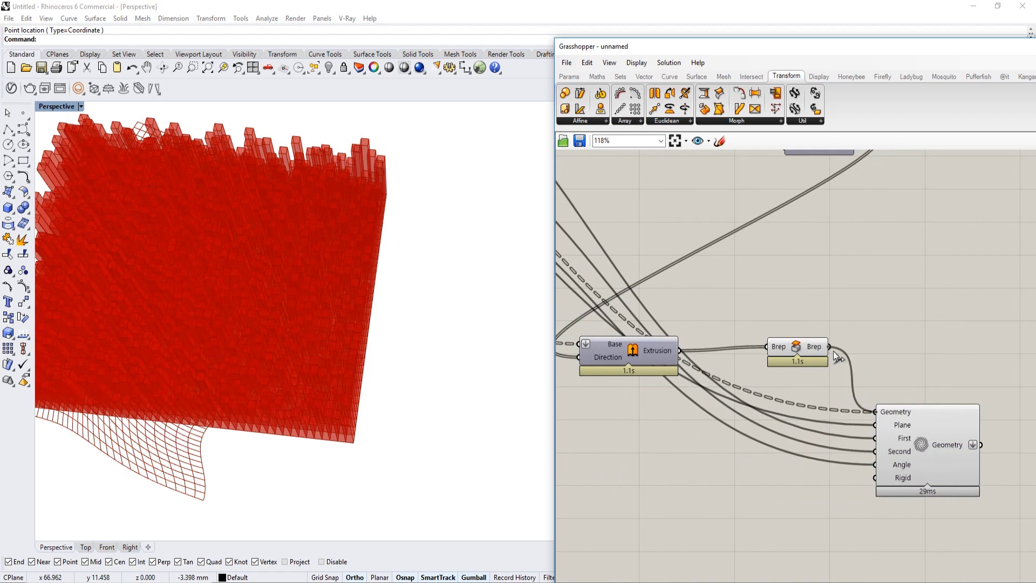
scroll(834, 352, "down", 2)
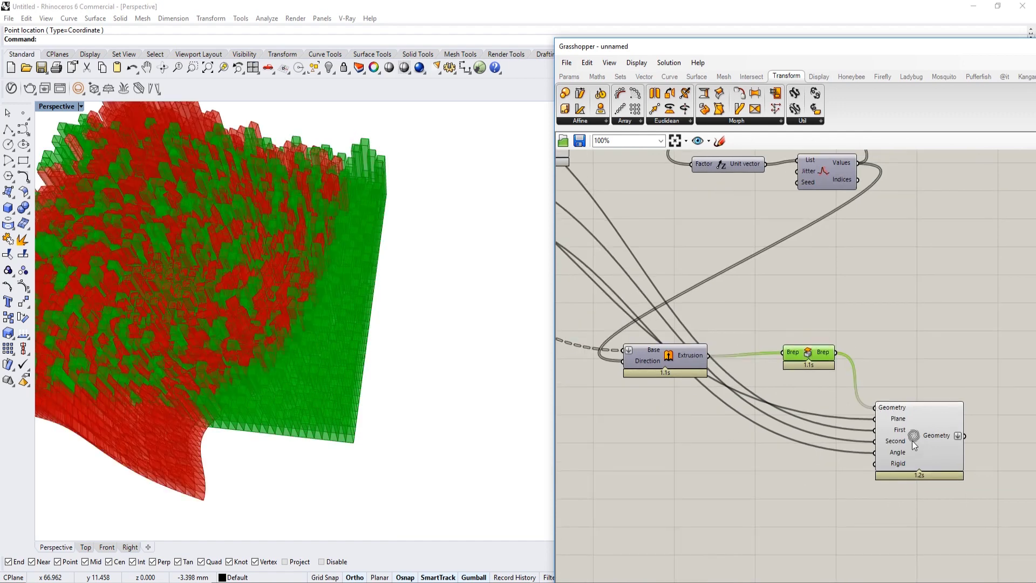
Turn off the preview of the copied Cap Holes so only the second Maelstrom's swirled blocks are displayed
scroll(912, 440, "up", 2)
right_click(771, 321)
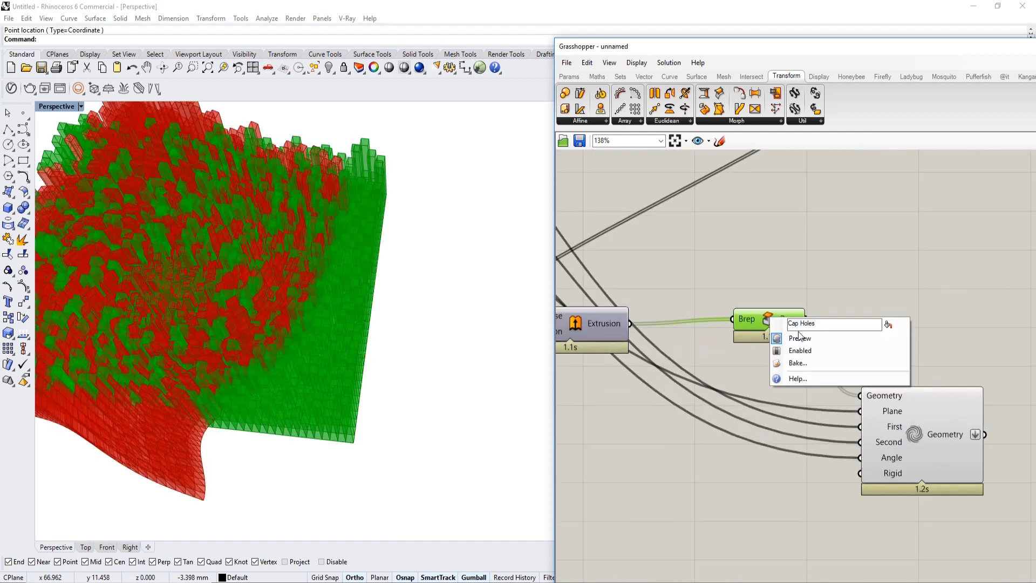
left_click(801, 338)
scroll(801, 338, "down", 2)
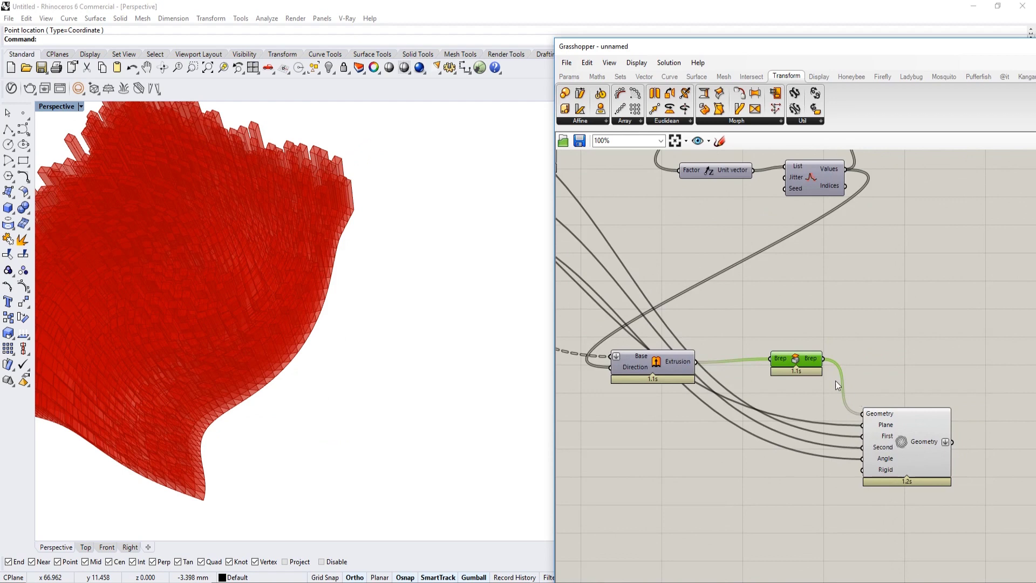
Compare the calculation times and wiring of the two branches, from both Maelstrom components to their Extrude and Cap Holes components
right_click_drag(835, 314, 734, 331)
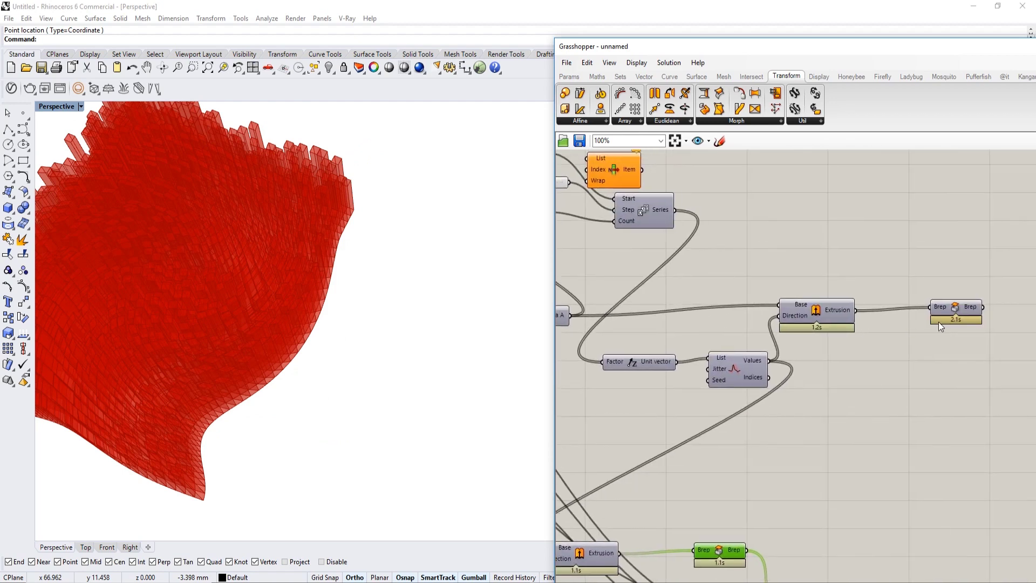
scroll(895, 186, "down", 3)
scroll(868, 488, "up", 3)
right_click_drag(728, 416, 780, 426)
right_click_drag(755, 351, 751, 363)
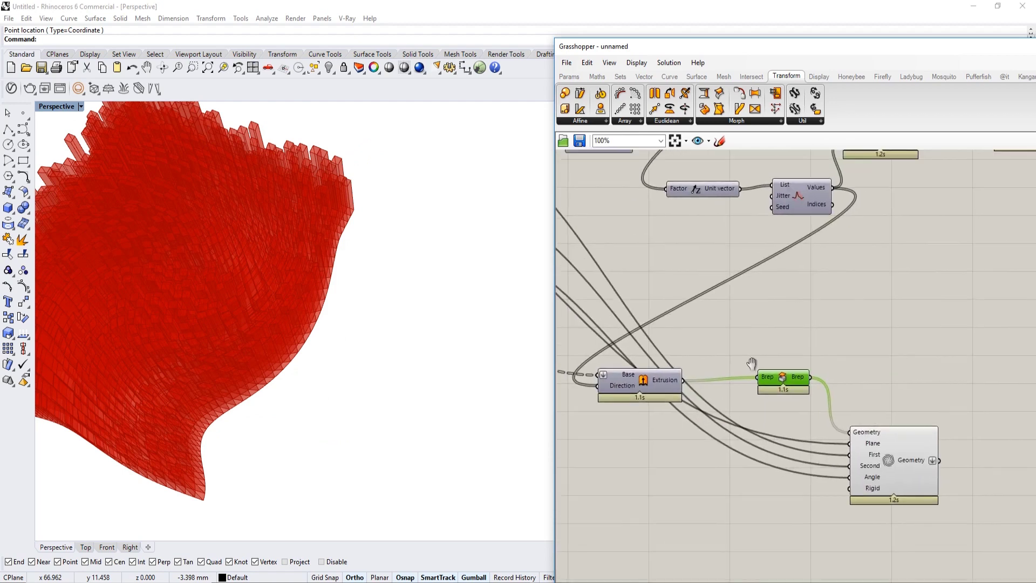
scroll(814, 375, "up", 3)
left_click(834, 436)
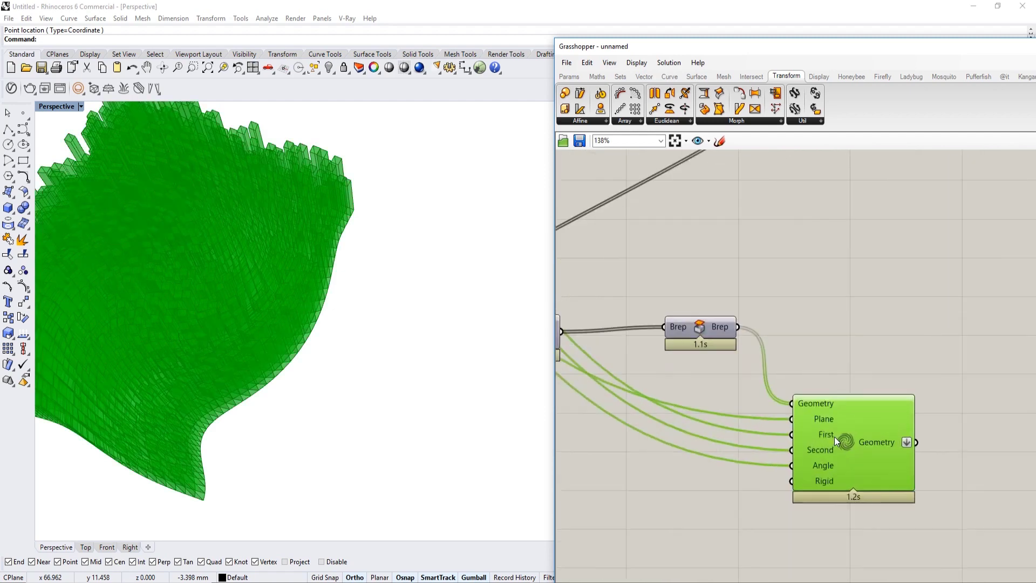
scroll(834, 436, "down", 4)
scroll(874, 427, "down", 2)
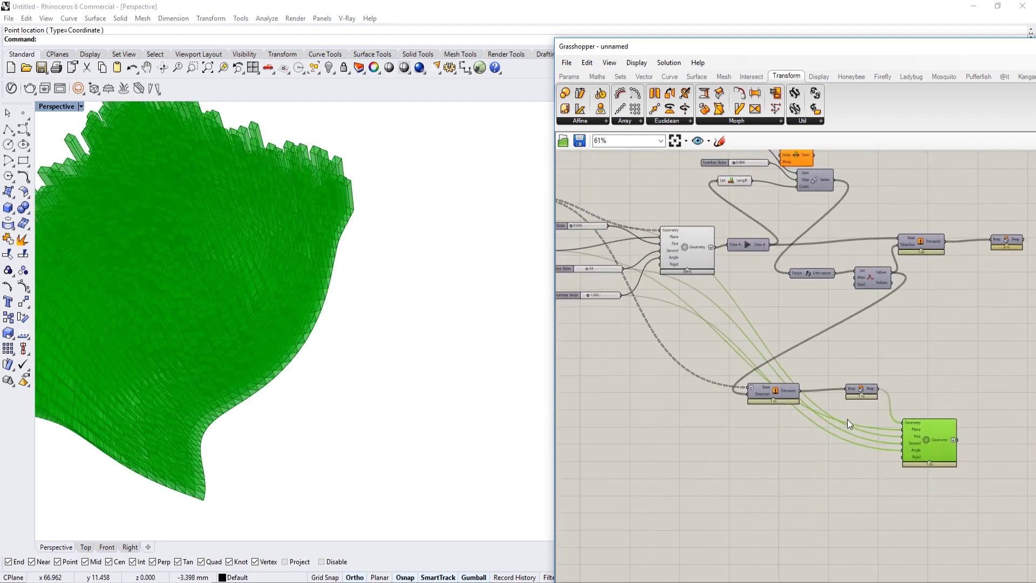
scroll(919, 442, "up", 3)
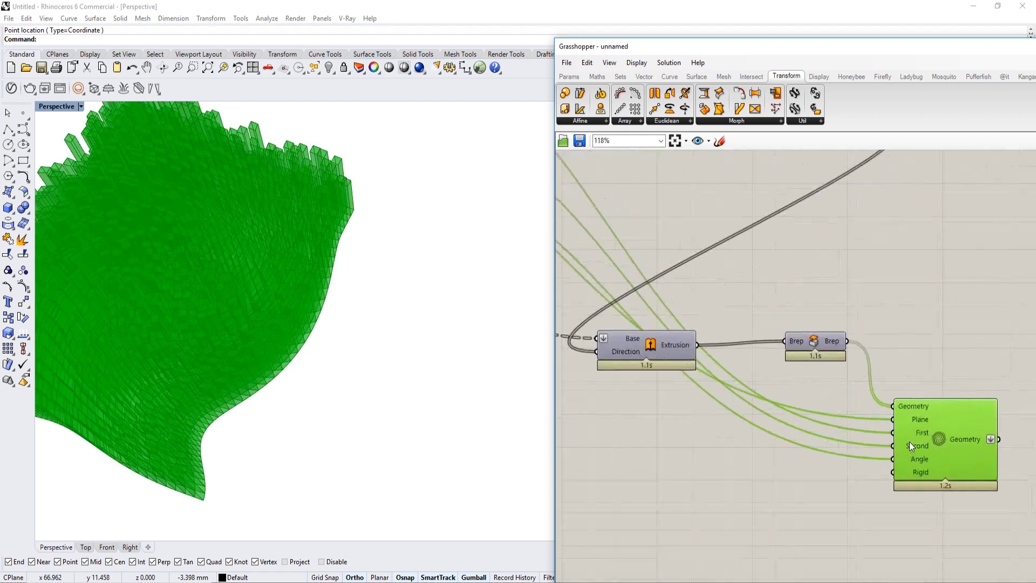
right_click_drag(801, 397, 931, 390)
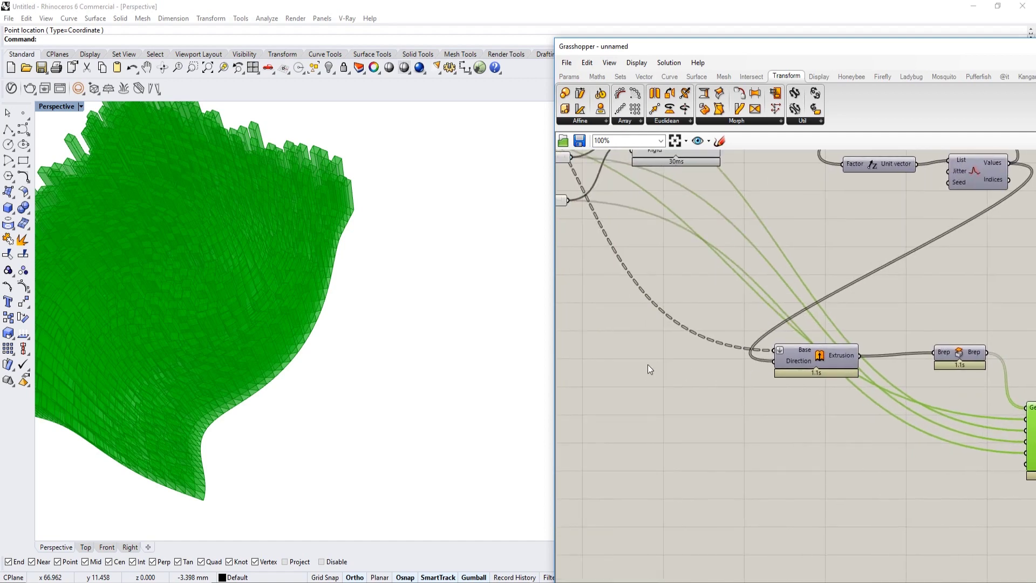
right_click_drag(759, 372, 845, 495)
scroll(766, 263, "down", 3)
right_click_drag(945, 425, 869, 389)
scroll(830, 384, "up", 5)
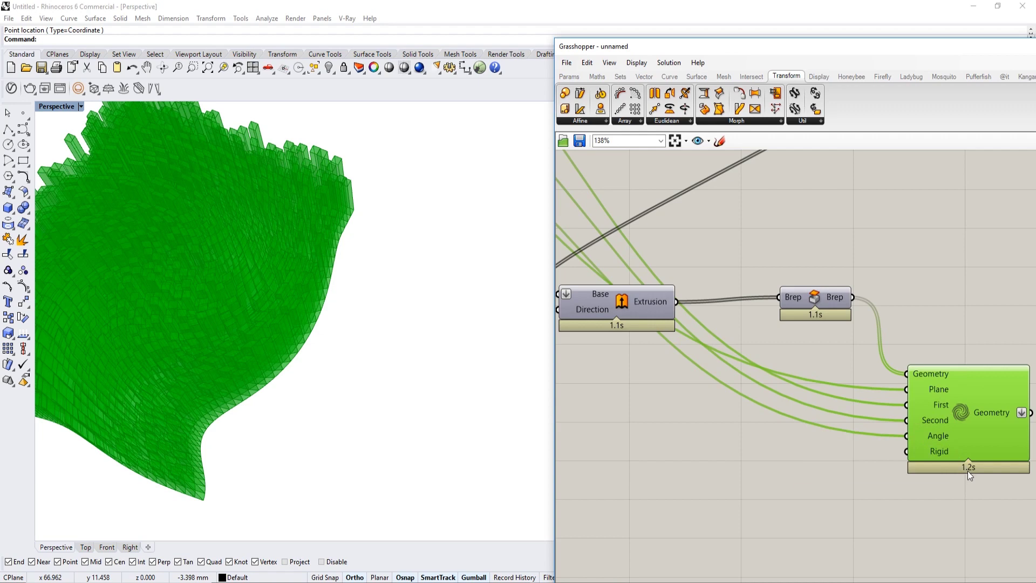
scroll(863, 389, "down", 3)
scroll(802, 348, "up", 4)
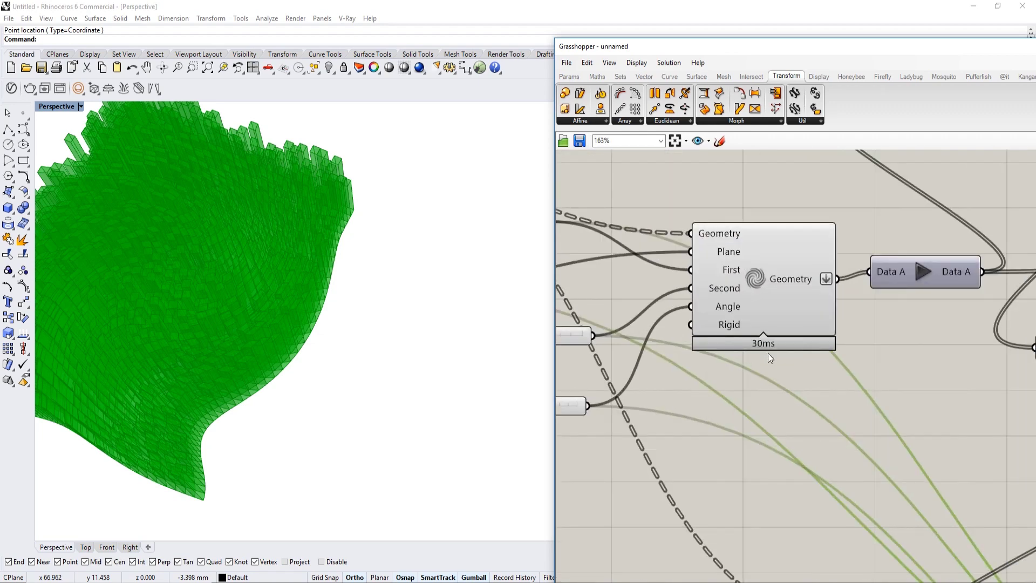
scroll(769, 353, "down", 4)
right_click_drag(820, 407, 755, 371)
right_click_drag(841, 364, 723, 356)
right_click_drag(916, 293, 787, 283)
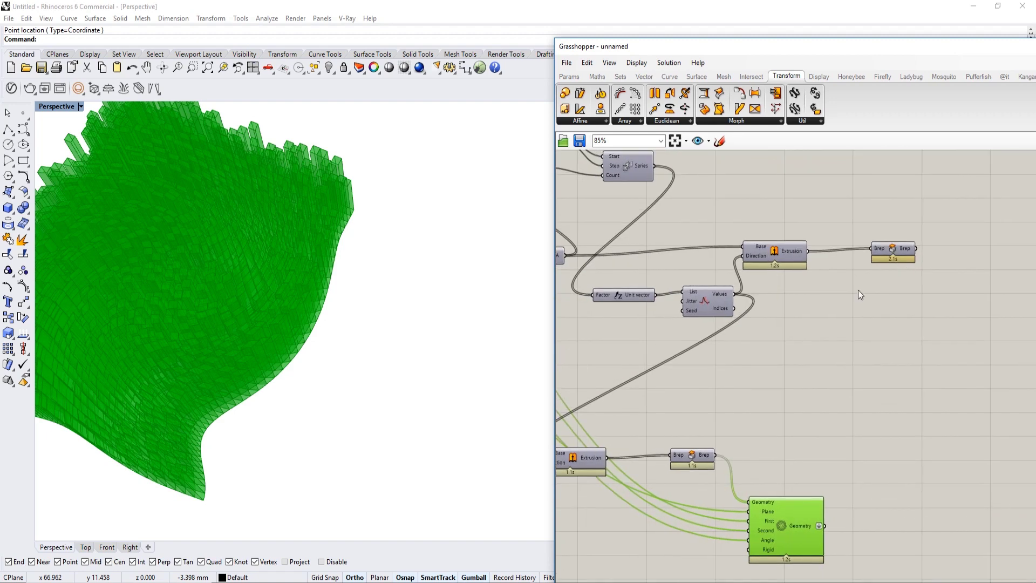
Briefly preview the first branch's Cap Holes result against the second Maelstrom's blocks and hide it again
right_click_drag(860, 293, 925, 279)
left_click(954, 236)
right_click(963, 236)
left_click(979, 249)
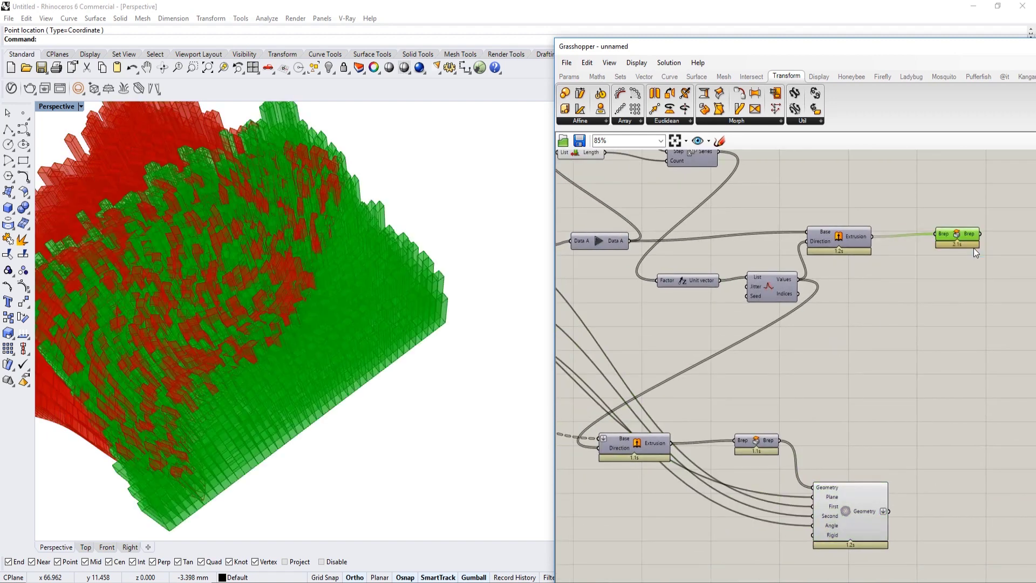
right_click(963, 239)
left_click(965, 250)
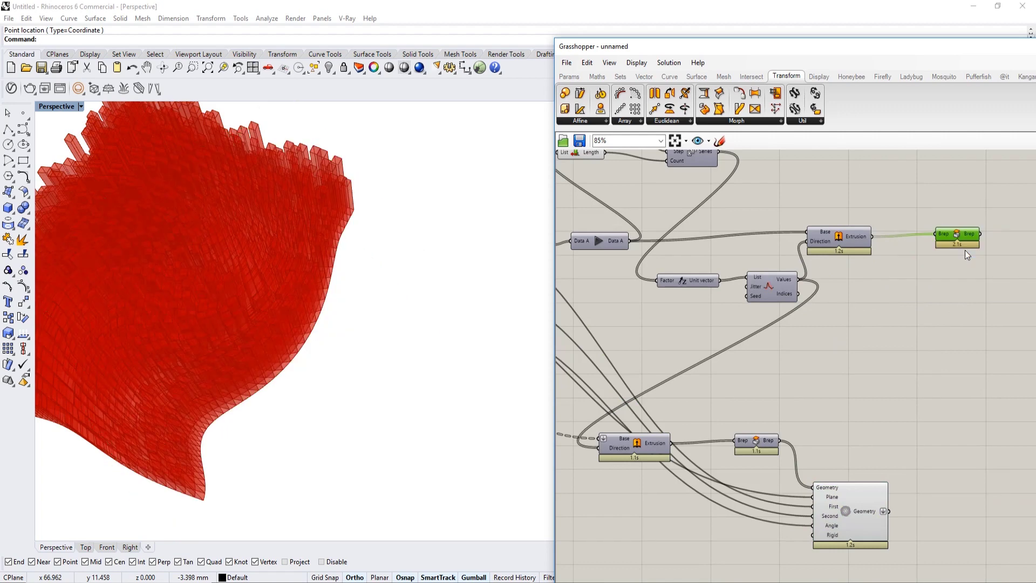
Bake the first branch's Cap Holes result into the Rhino document
scroll(863, 294, "up", 2)
scroll(791, 330, "down", 4)
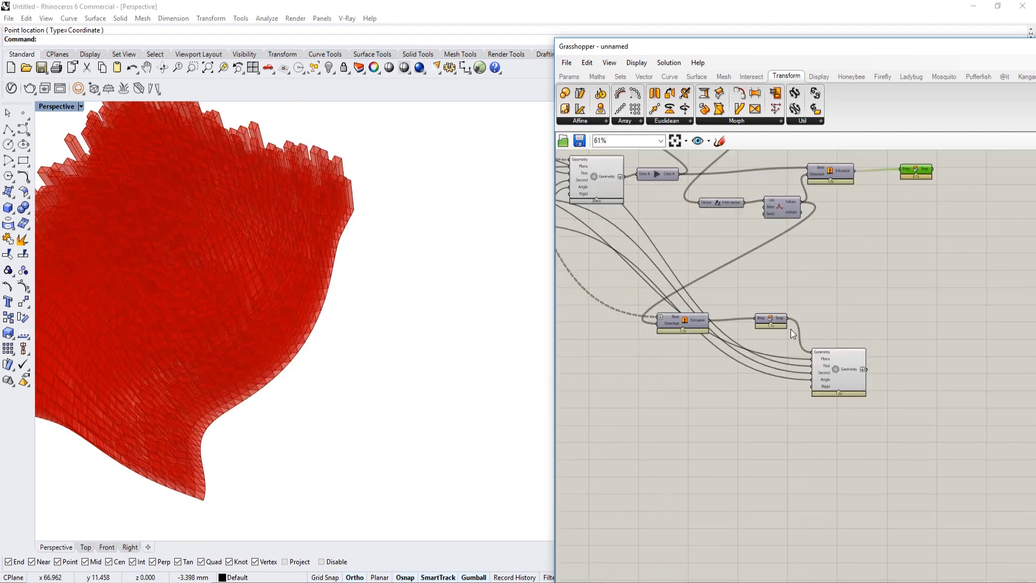
right_click_drag(873, 286, 829, 316)
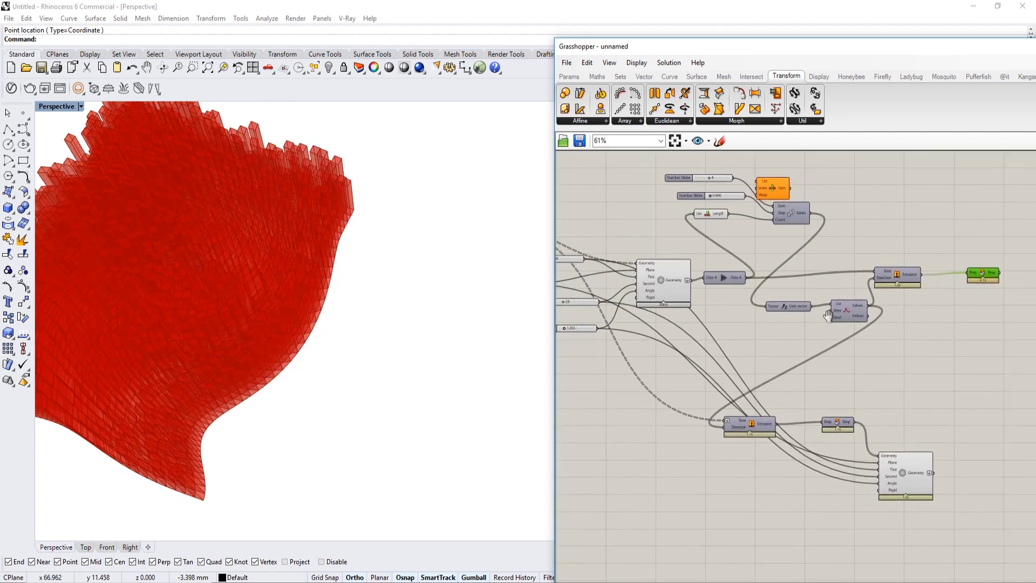
scroll(888, 319, "up", 4)
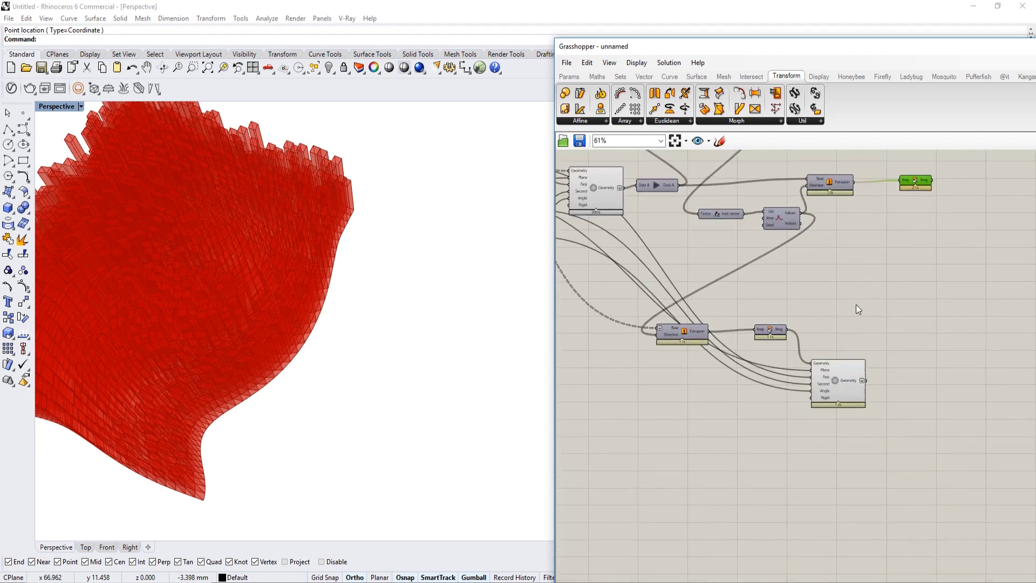
middle_click(949, 190)
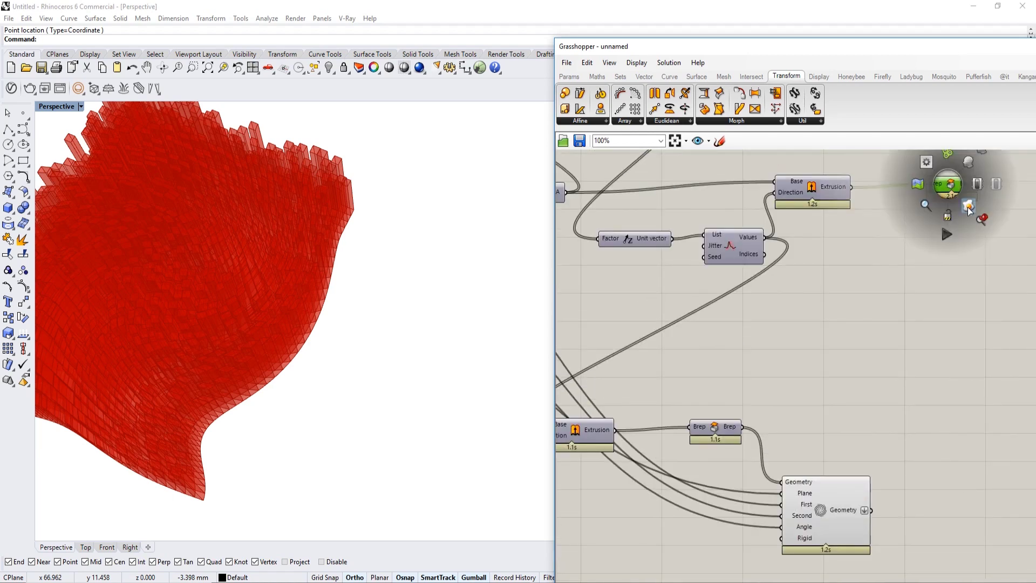
left_click(969, 211)
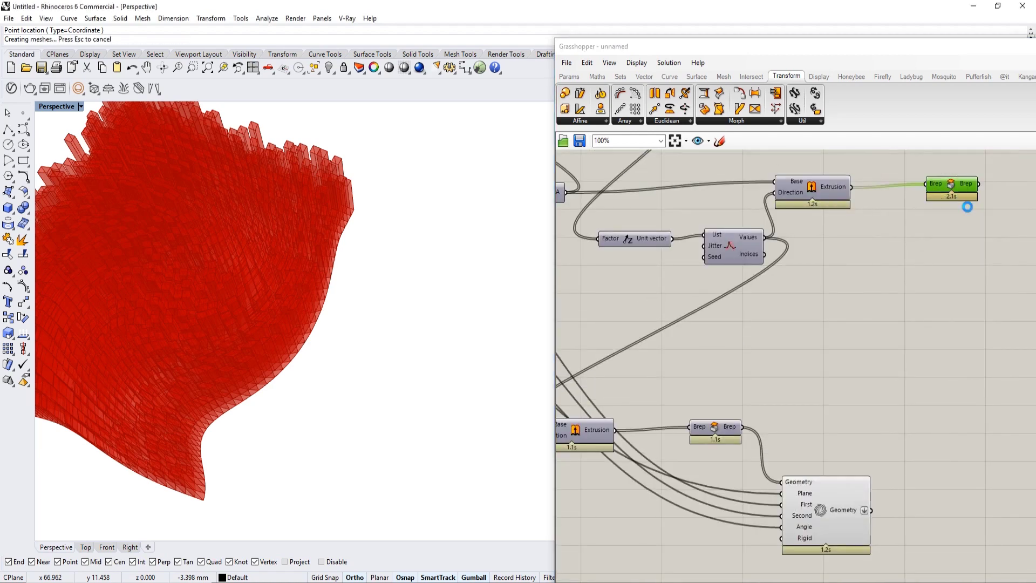
Switch off all Grasshopper previews and frame a close-up of the baked blocks in the Perspective view
left_click(609, 63)
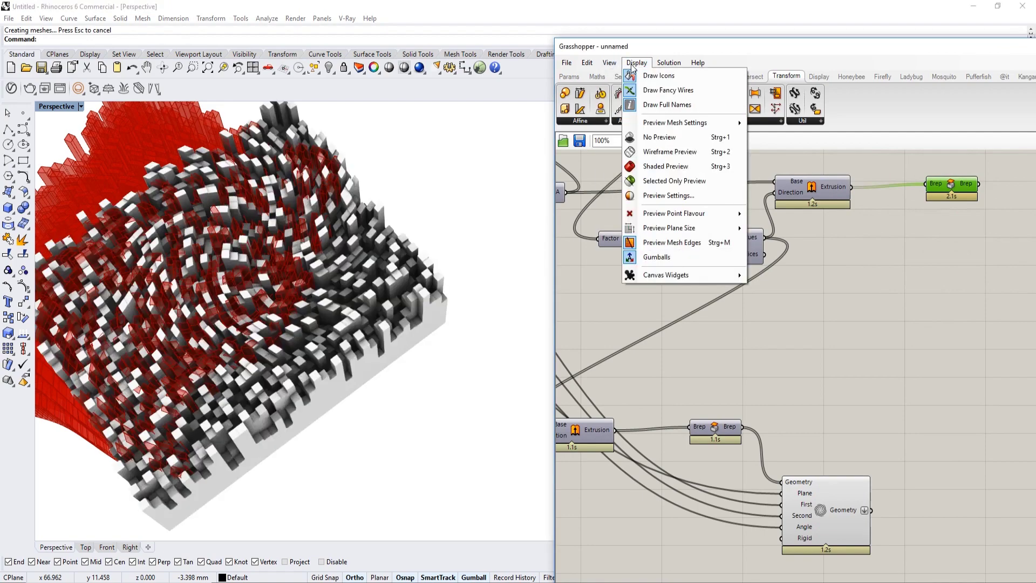
left_click(662, 136)
right_click_drag(324, 335, 378, 378)
scroll(351, 318, "up", 4)
right_click_drag(351, 318, 331, 346)
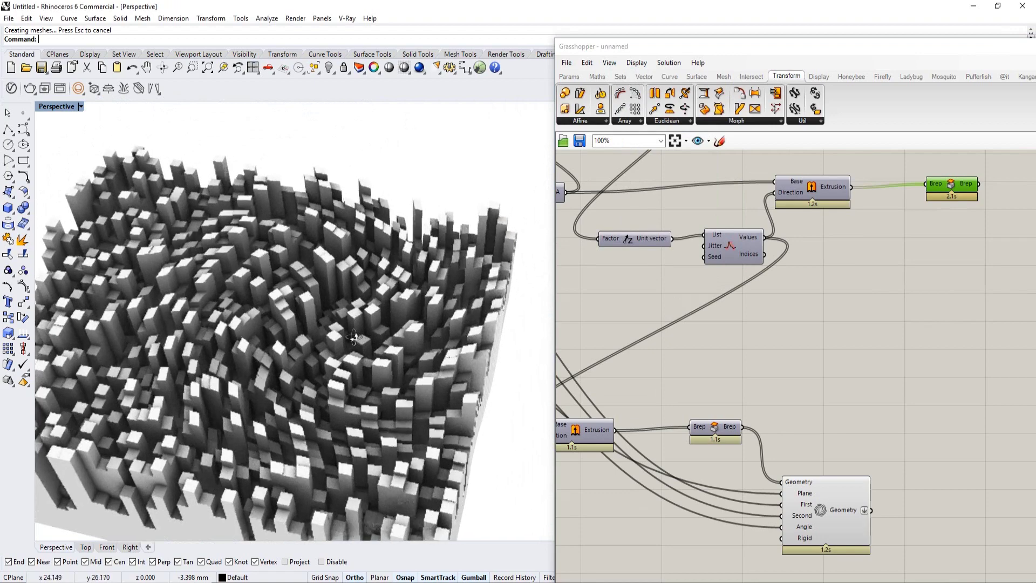
scroll(332, 346, "up", 7)
right_click_drag(406, 315, 459, 314, "shift")
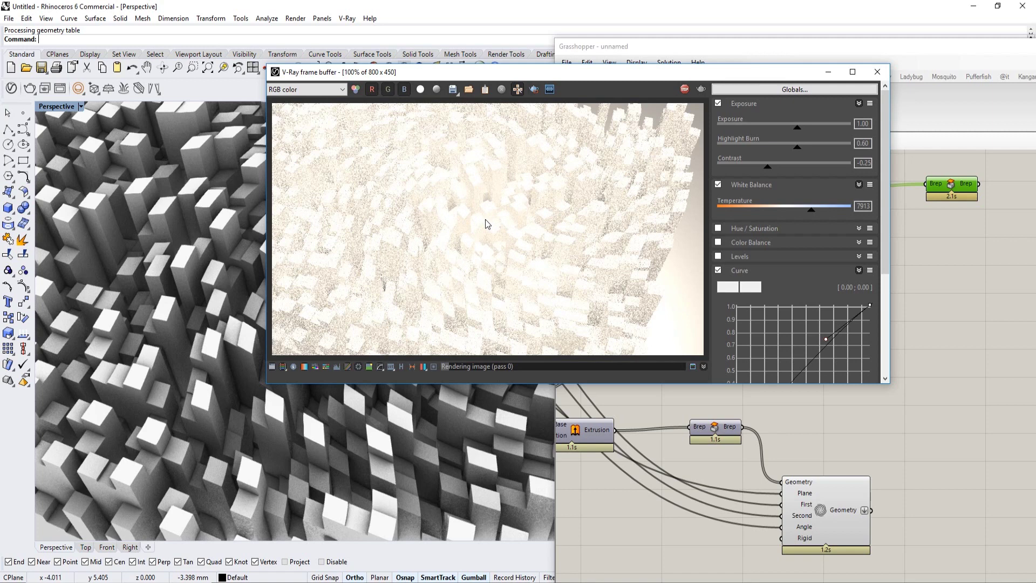
Move the V-Ray frame buffer off the viewport's centre and stop the rendering
left_click_drag(642, 72, 769, 124)
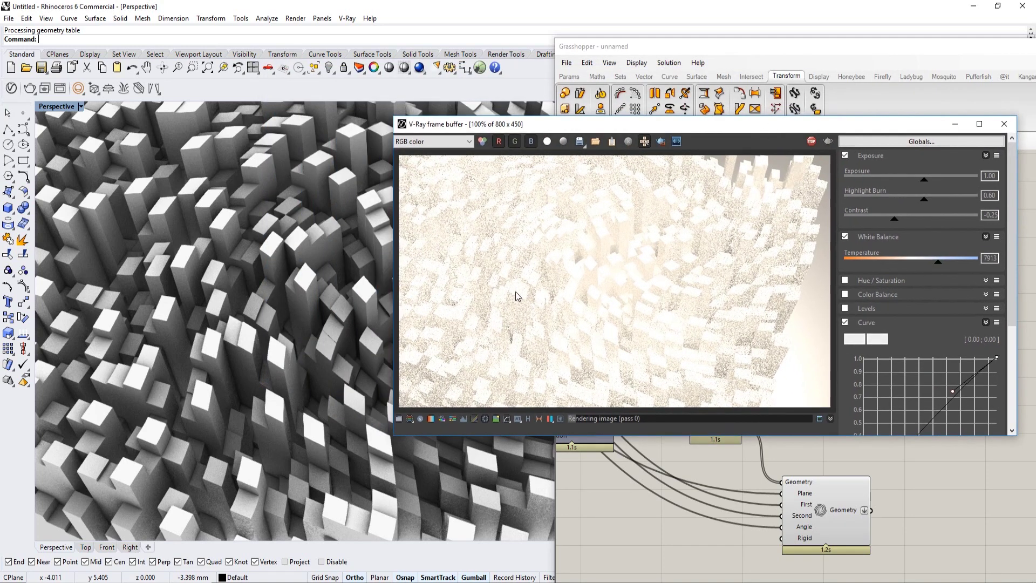
left_click(811, 142)
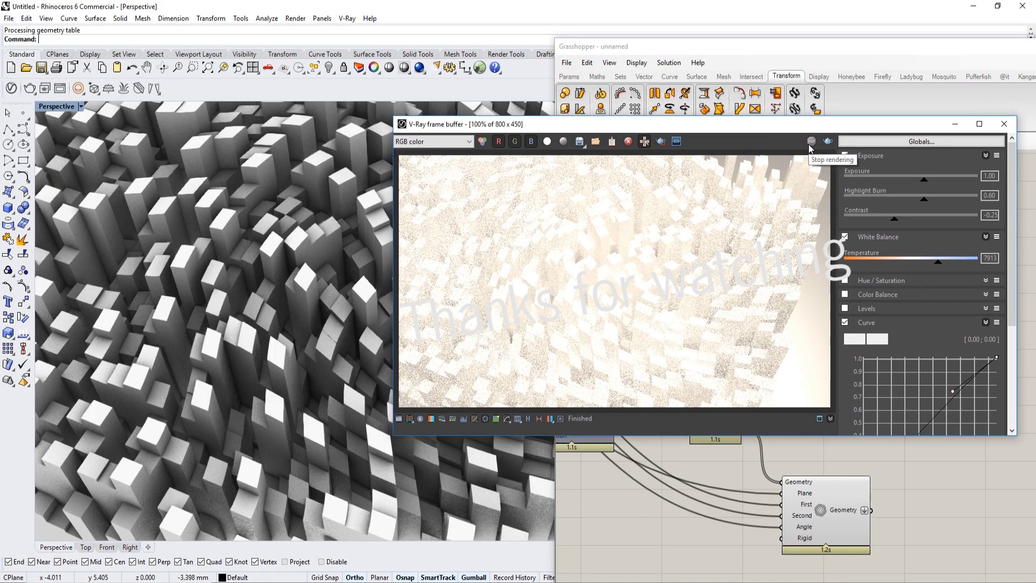